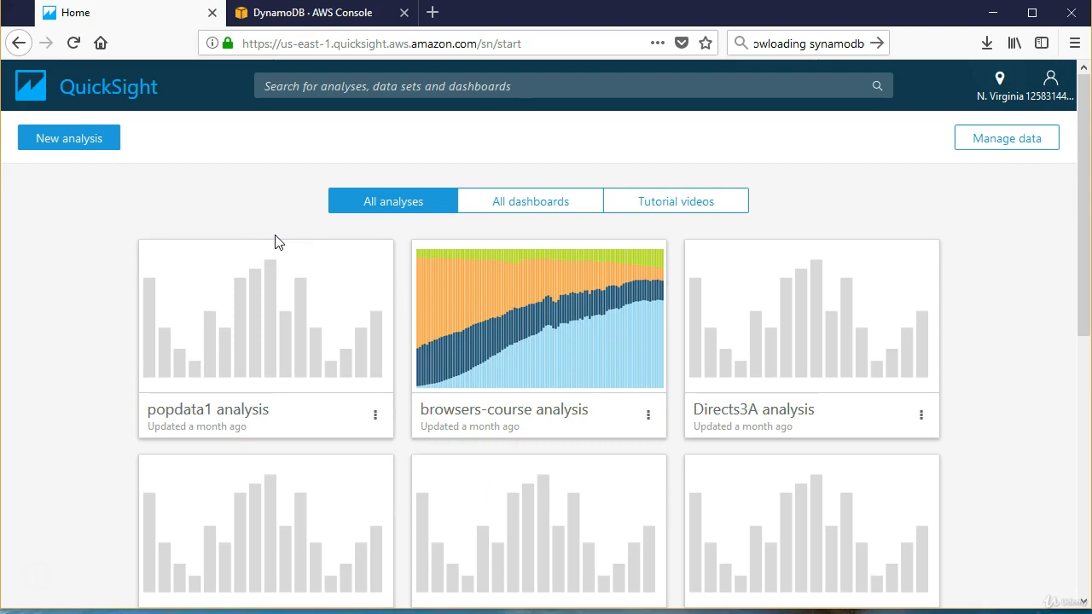
# - Open the QuickSight account management area and review the total SPICE capacity and SPICE usage
pyautogui.click(219, 199)
pyautogui.click(1050, 92)
pyautogui.click(1009, 133)
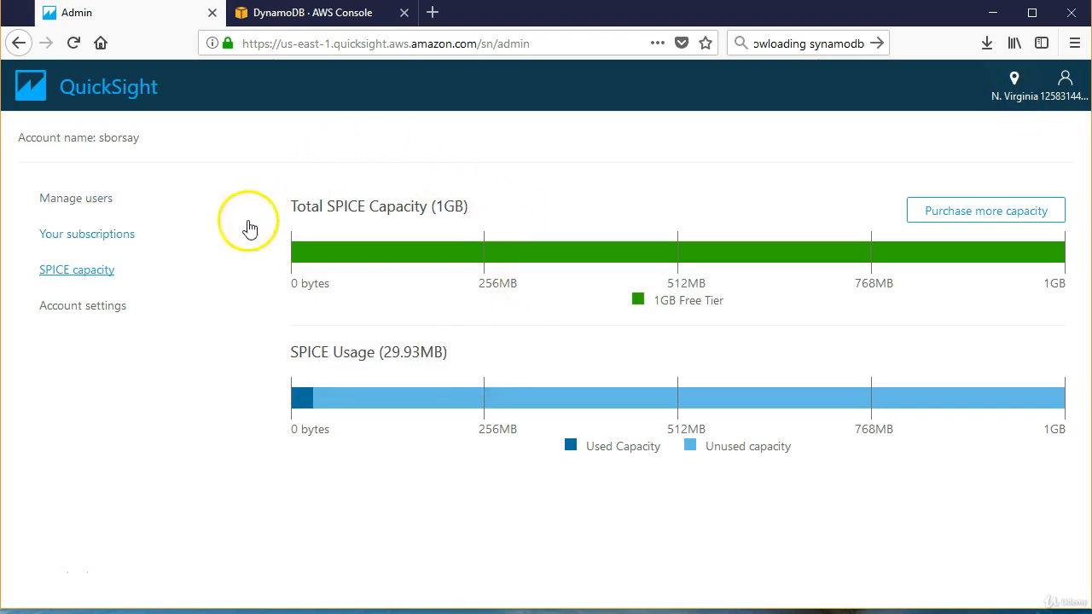
pyautogui.click(264, 181)
pyautogui.click(352, 175)
pyautogui.moveTo(310, 394)
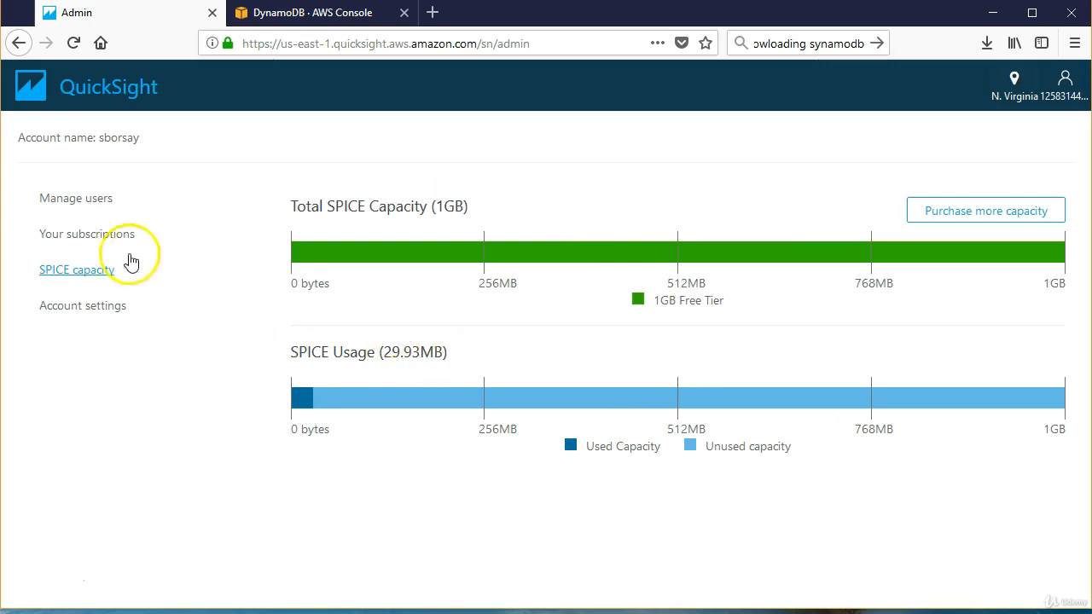
# - Open the account settings and examine the notification email address, account permissions and unsubscribe section
pyautogui.click(101, 309)
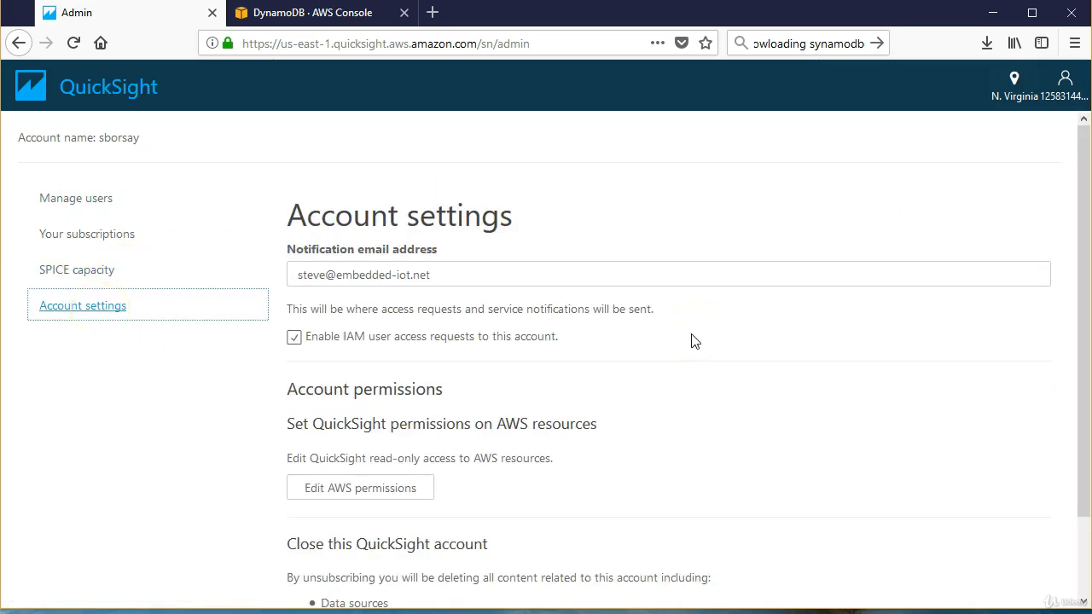
pyautogui.moveTo(455, 279); pyautogui.dragTo(261, 263)
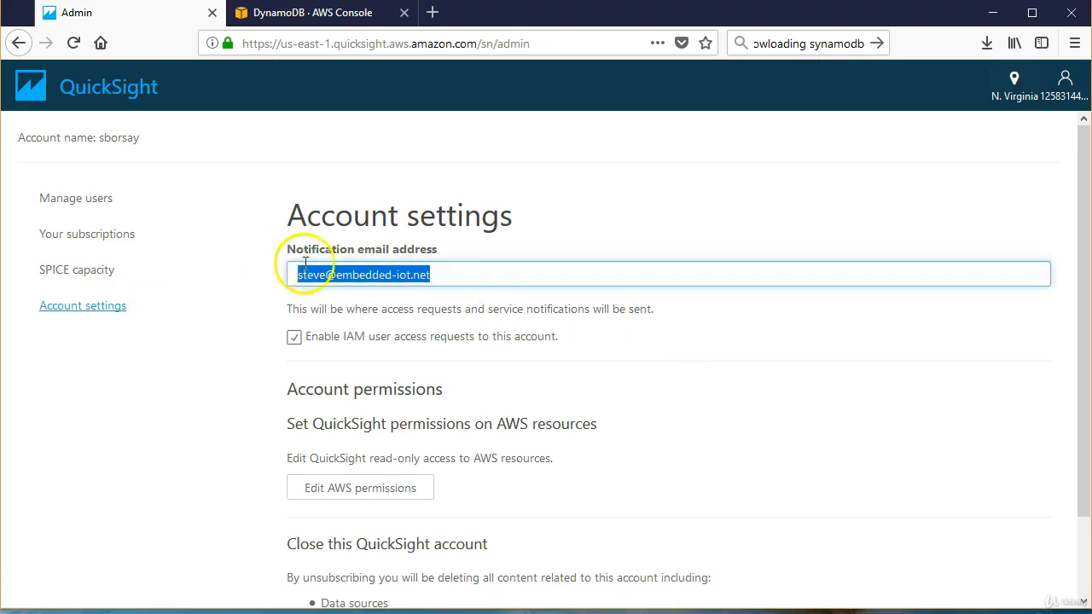
pyautogui.click(499, 288)
pyautogui.scroll(-2, 663, 302)
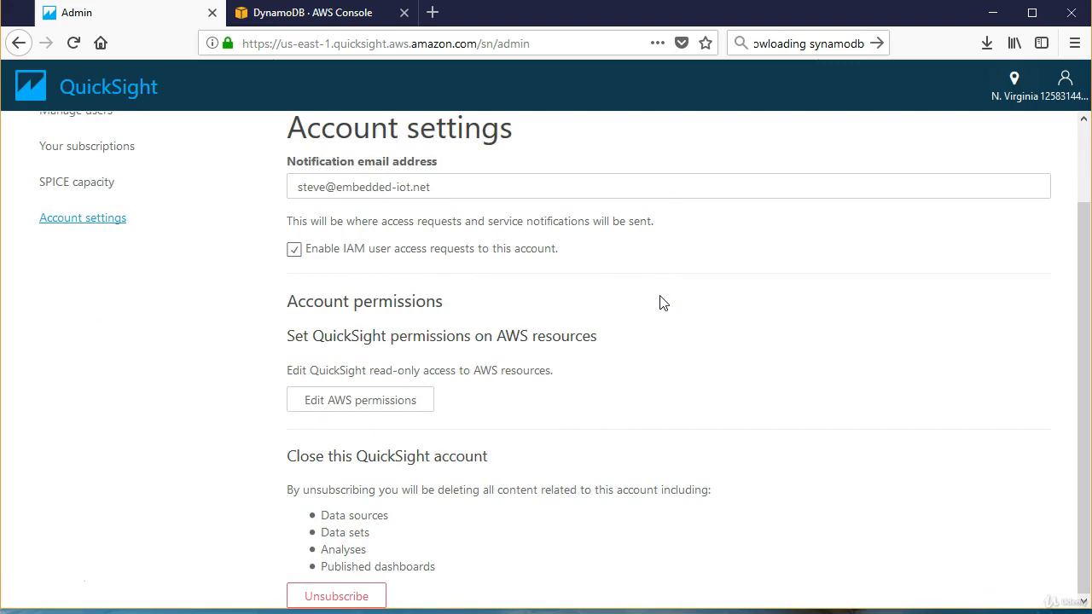
# - Review QuickSight's read-only access to AWS resources and its linked S3 buckets, and return to the QuickSight home page without applying changes
pyautogui.click(380, 412)
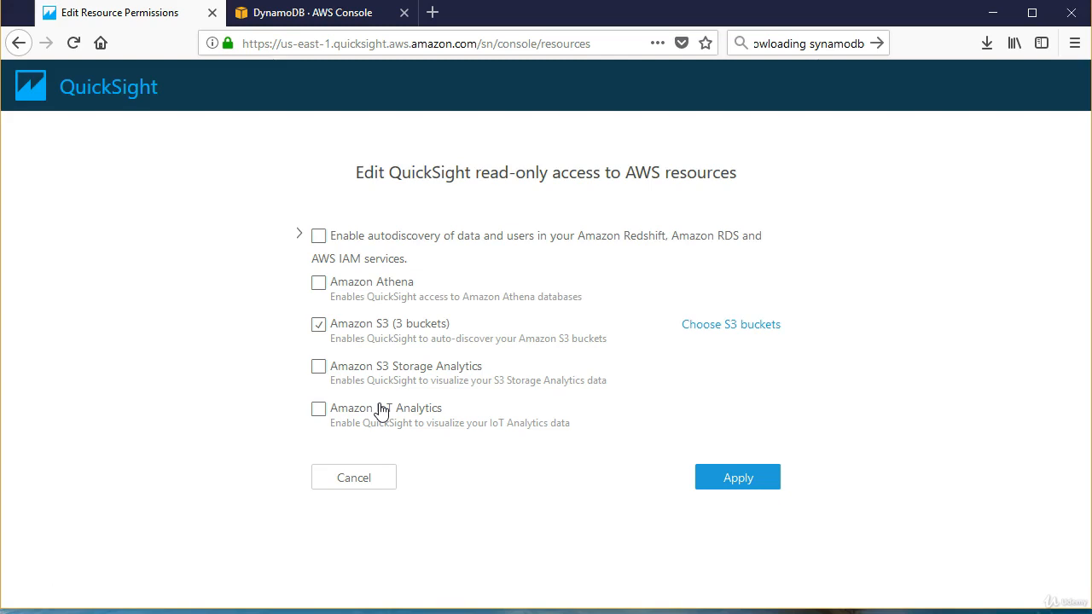
pyautogui.click(390, 410)
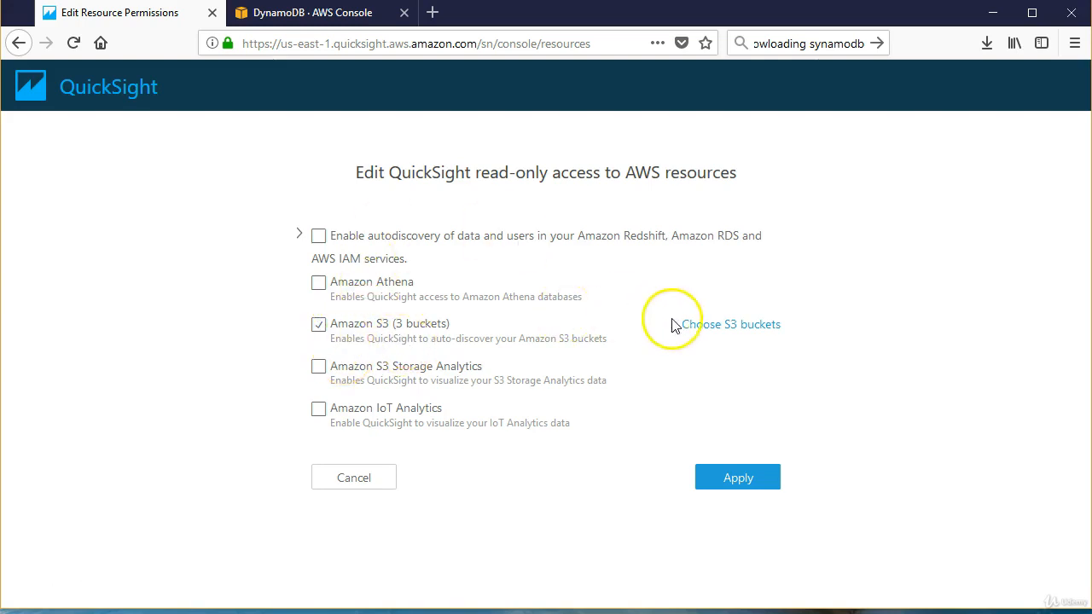
pyautogui.click(704, 328)
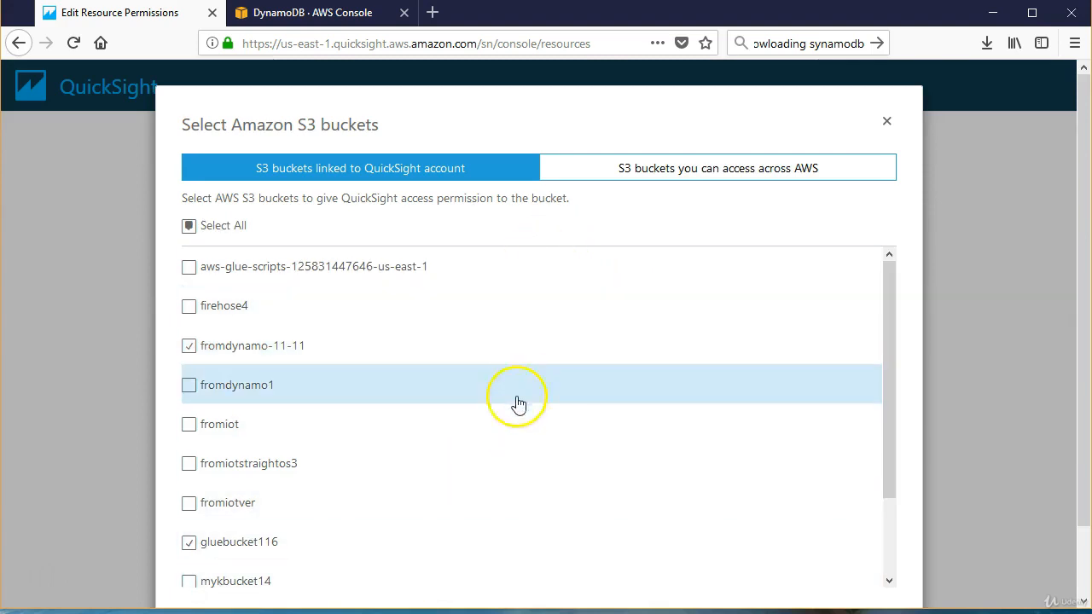
pyautogui.scroll(-2, 523, 370)
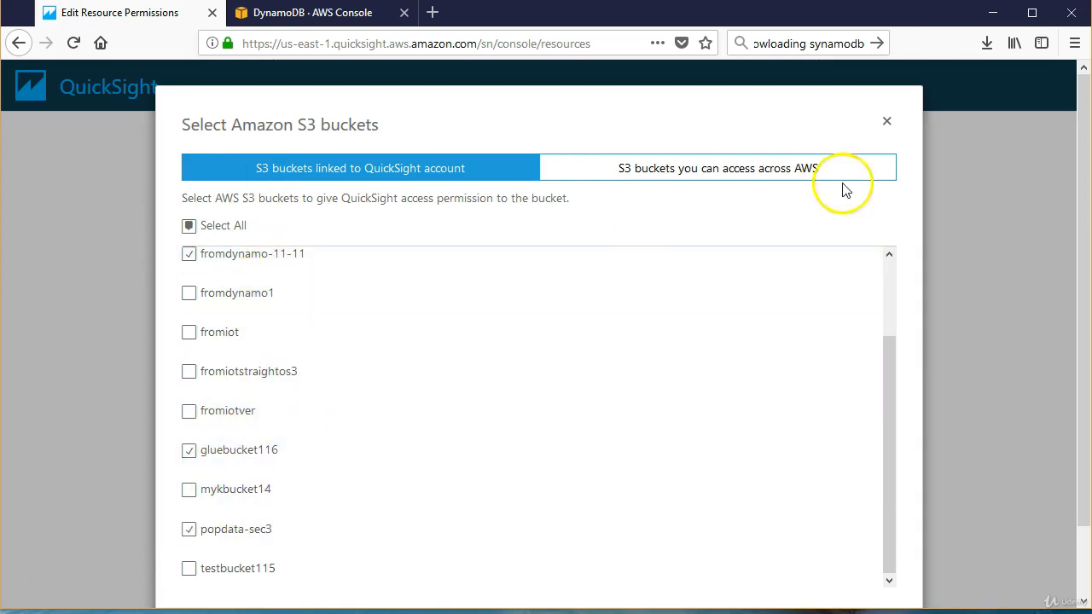
pyautogui.click(887, 123)
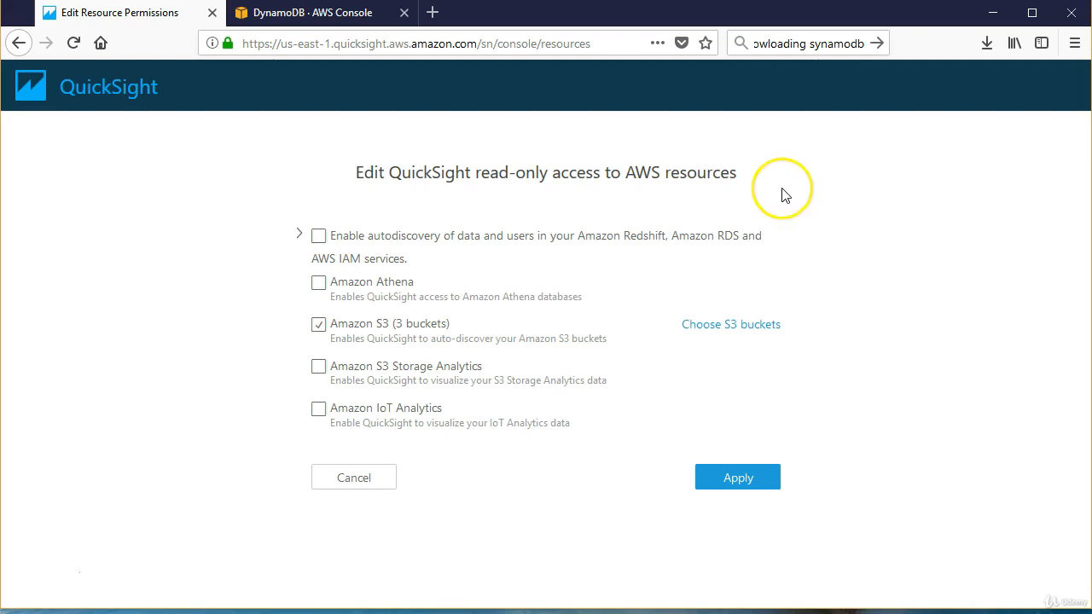
pyautogui.click(86, 97)
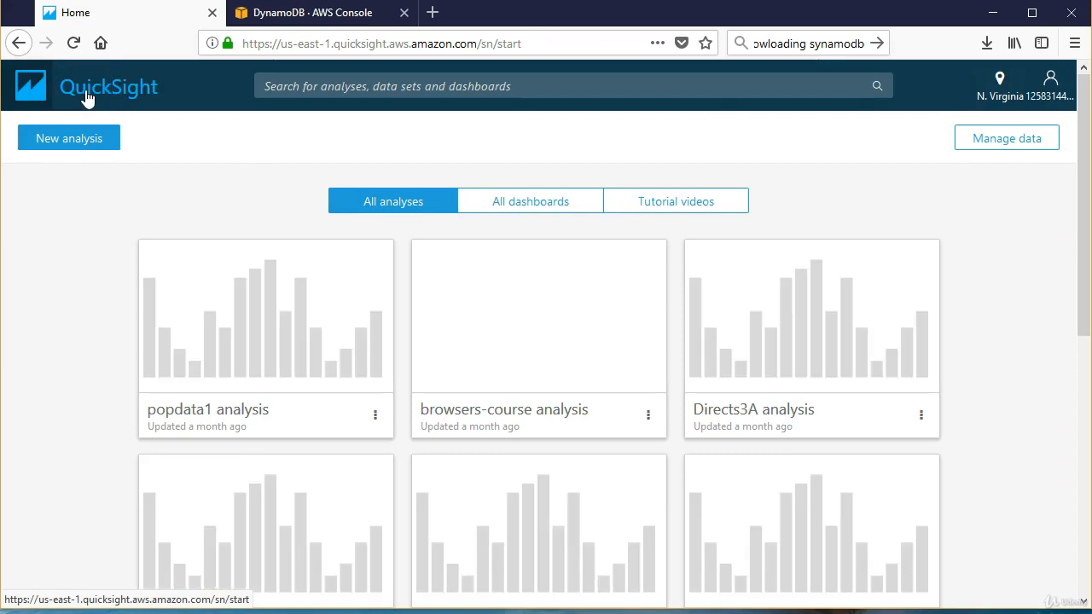
pyautogui.click(92, 100)
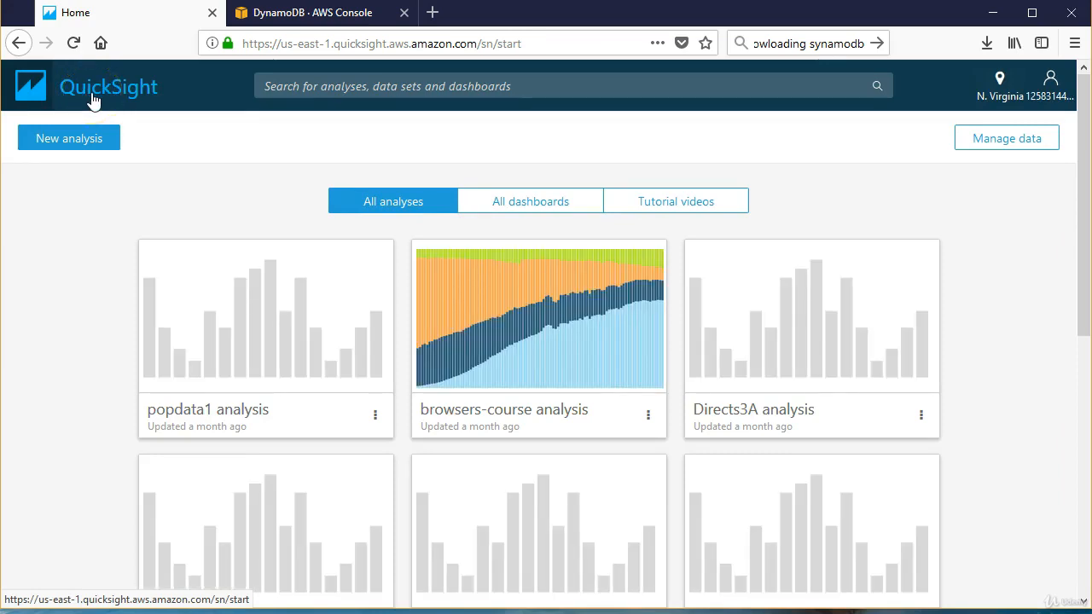
# - Switch to the DynamoDB console and display the items of the Testtable table
pyautogui.click(274, 21)
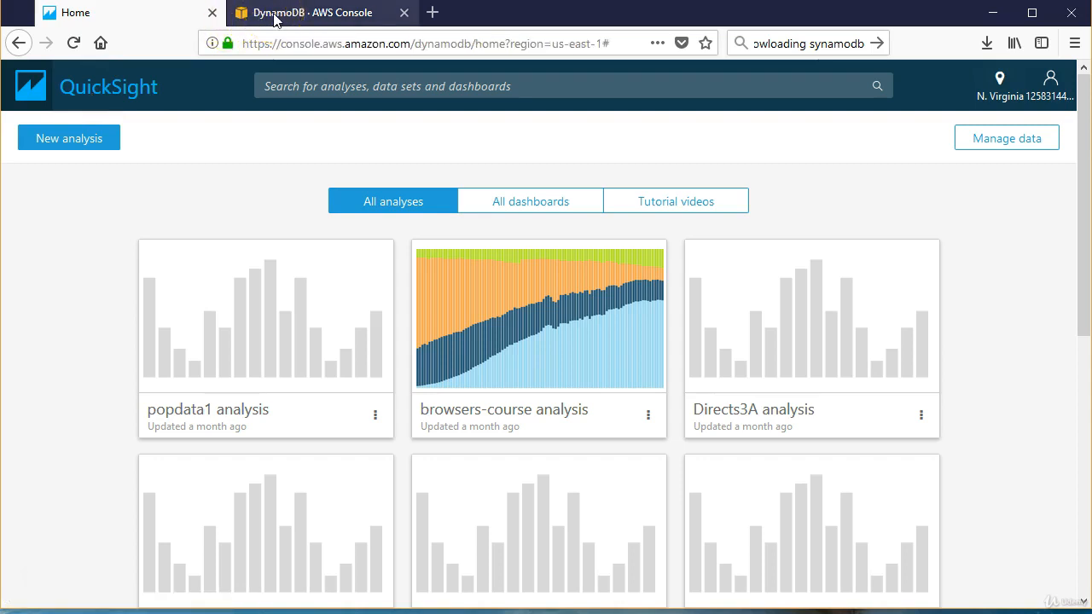
pyautogui.click(71, 210)
pyautogui.click(38, 172)
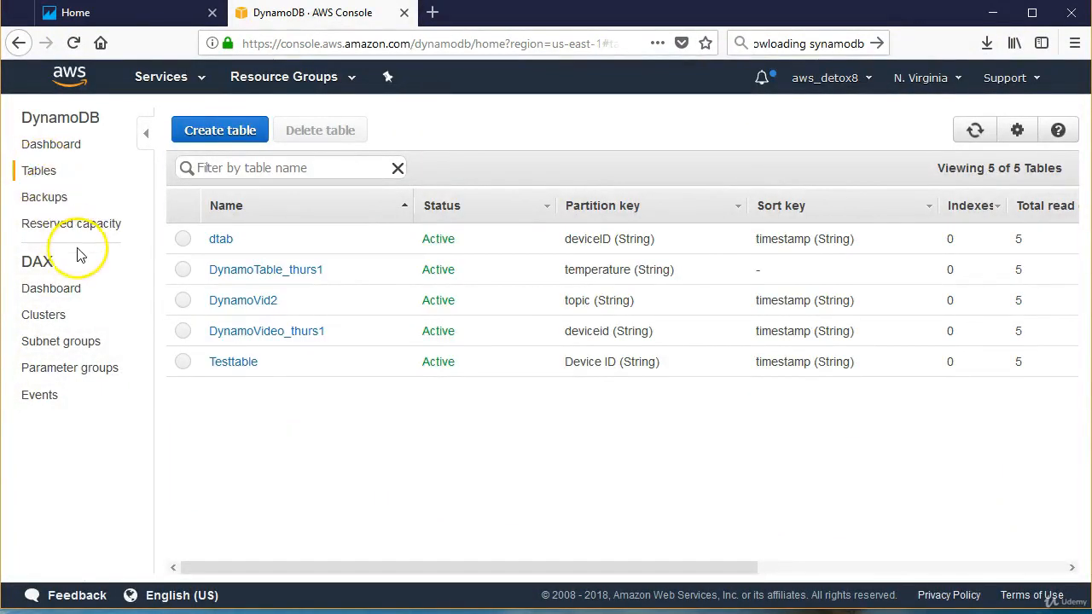
pyautogui.click(234, 362)
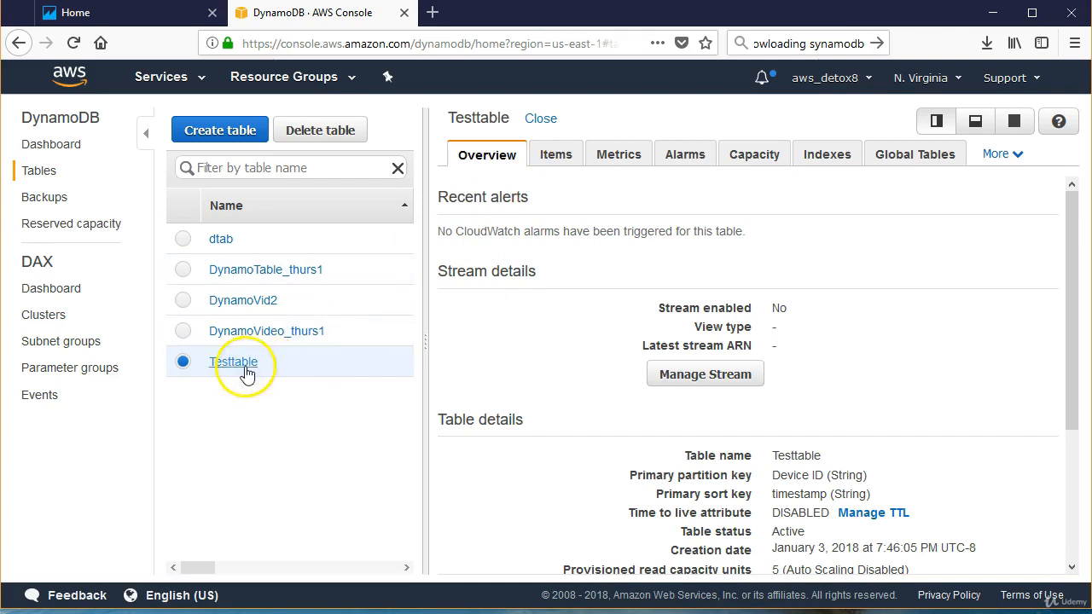
pyautogui.click(556, 157)
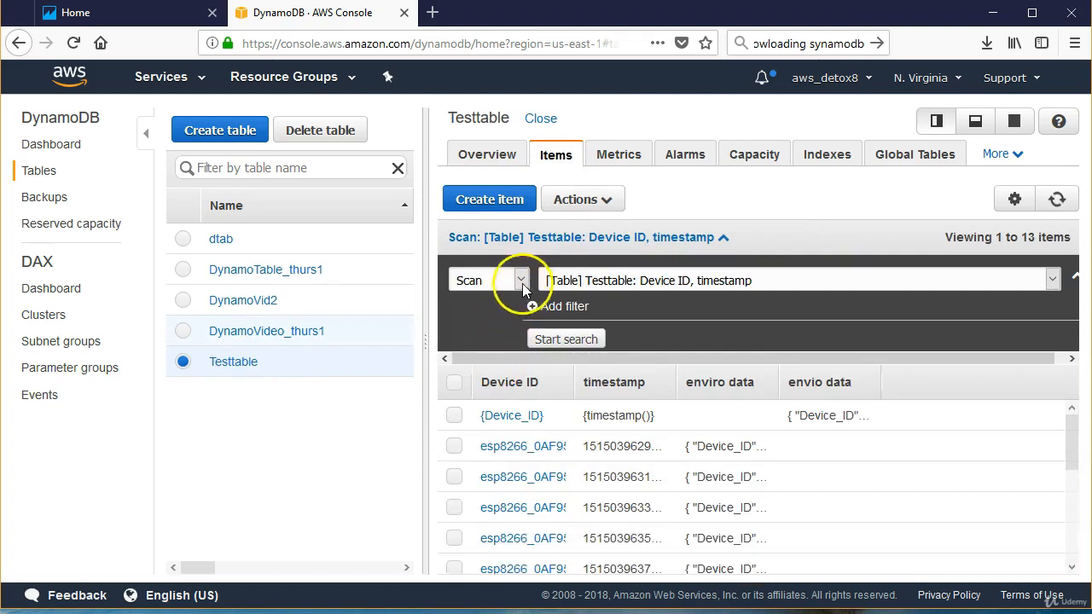
# - Select all listed Testtable items and export them to a .csv file saved on the computer
pyautogui.click(609, 203)
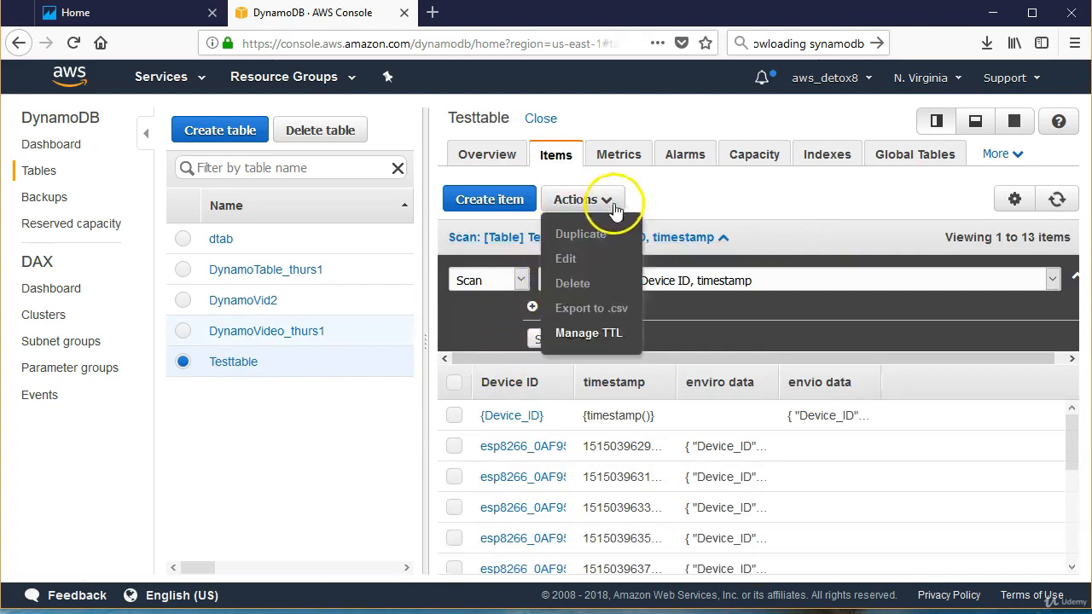
pyautogui.click(454, 383)
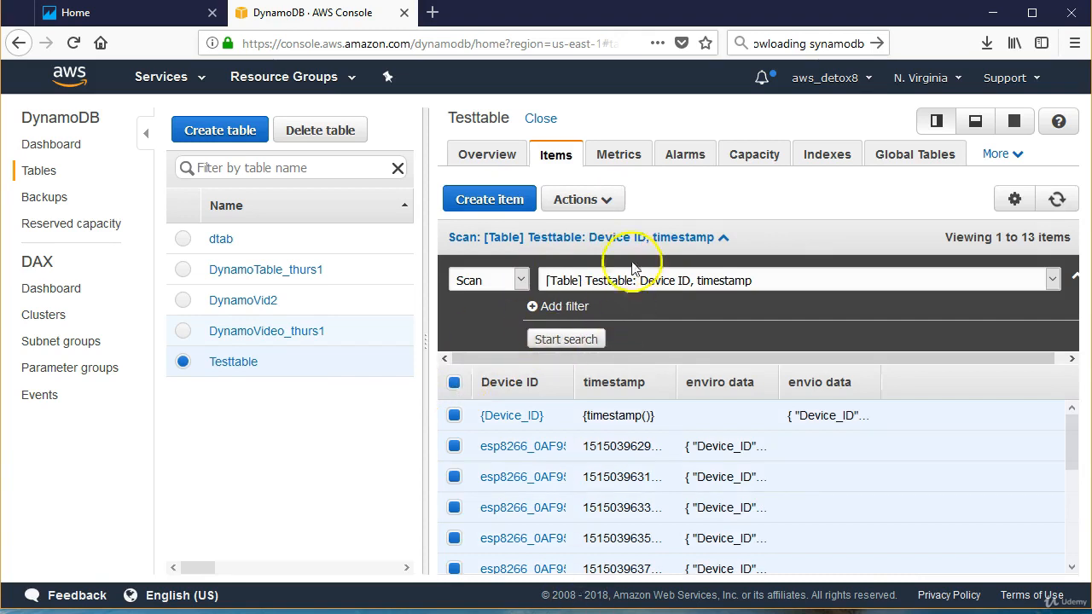
pyautogui.click(617, 205)
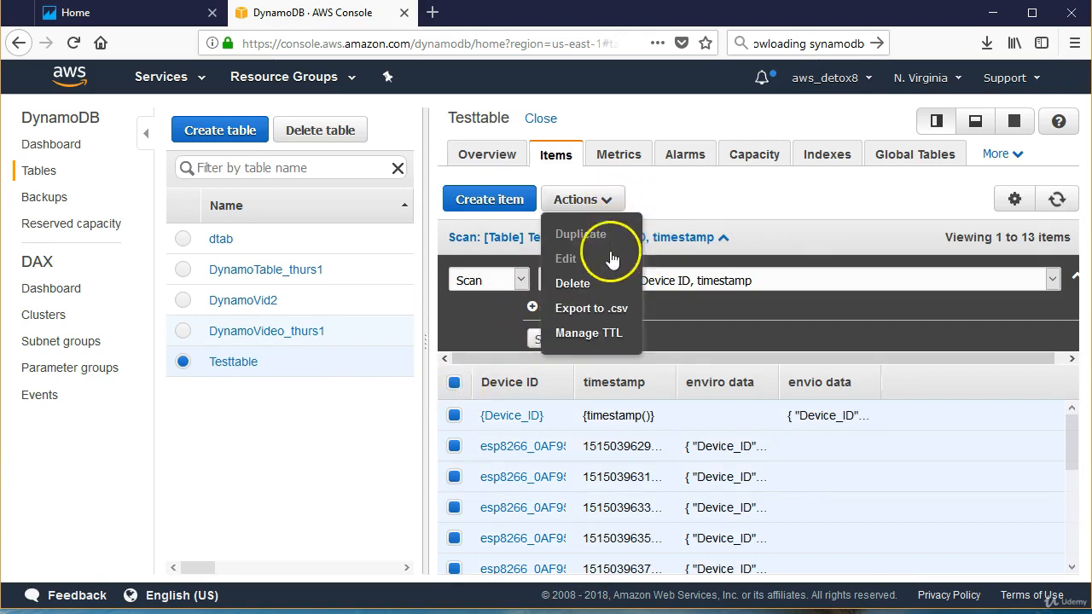
pyautogui.click(588, 308)
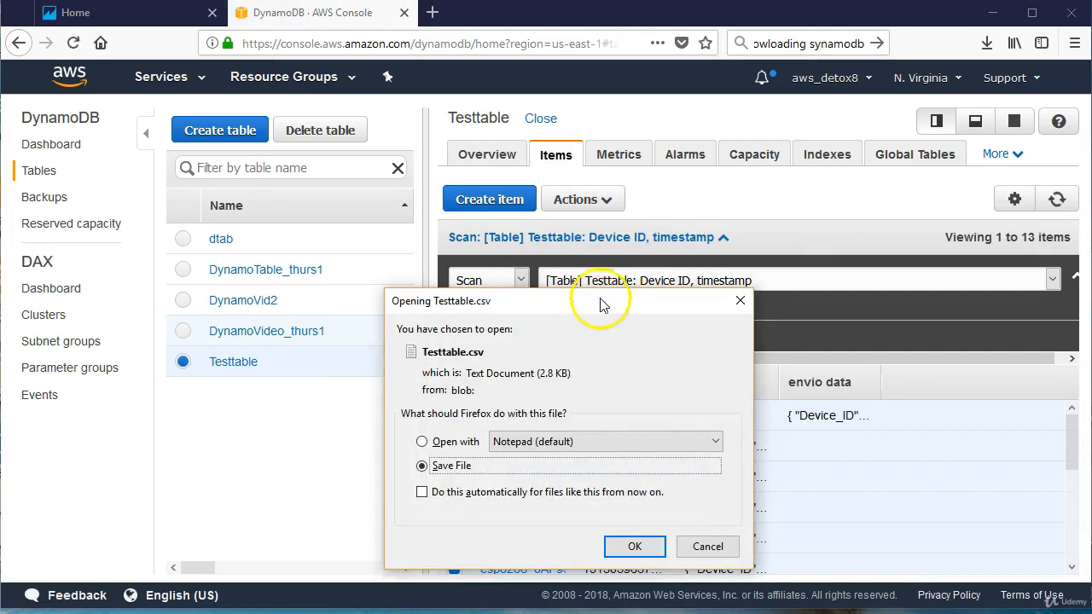
pyautogui.click(631, 546)
# - Switch to the S3 console and open the gluebucket116 bucket
pyautogui.click(987, 43)
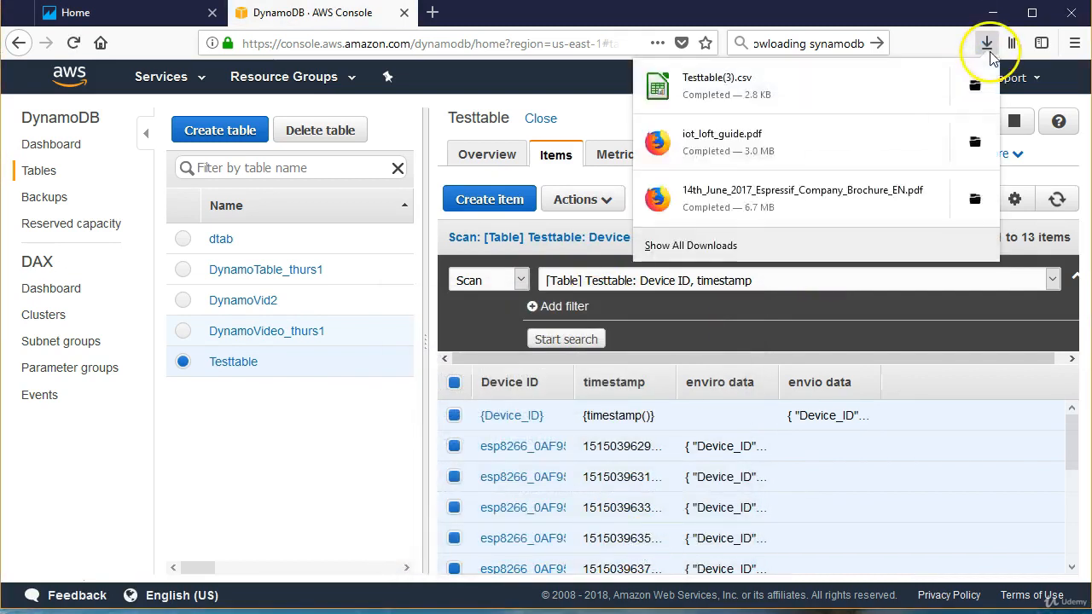
pyautogui.click(974, 85)
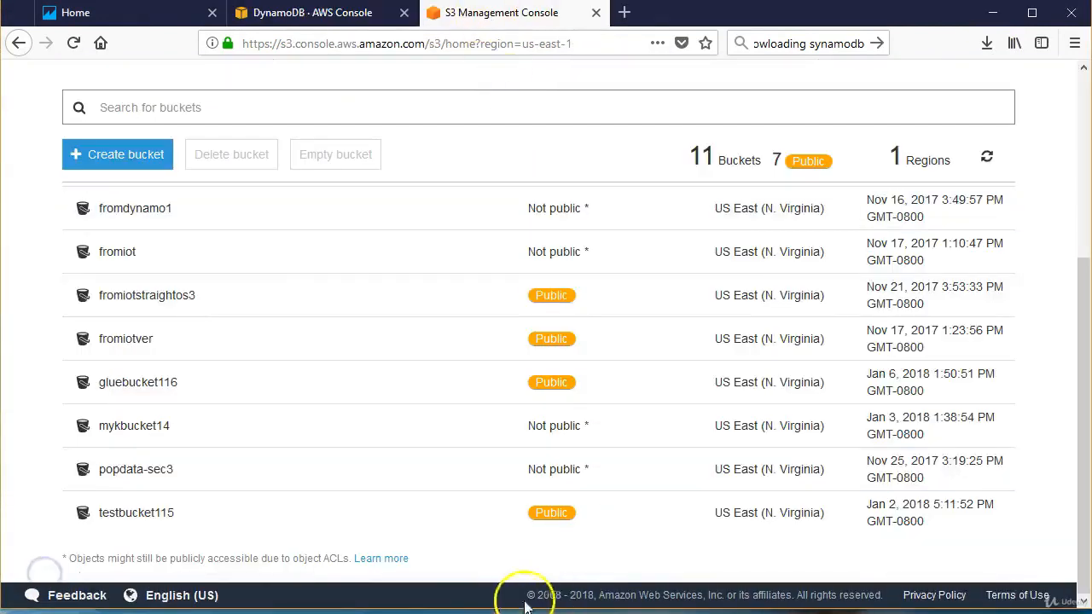
pyautogui.click(986, 43)
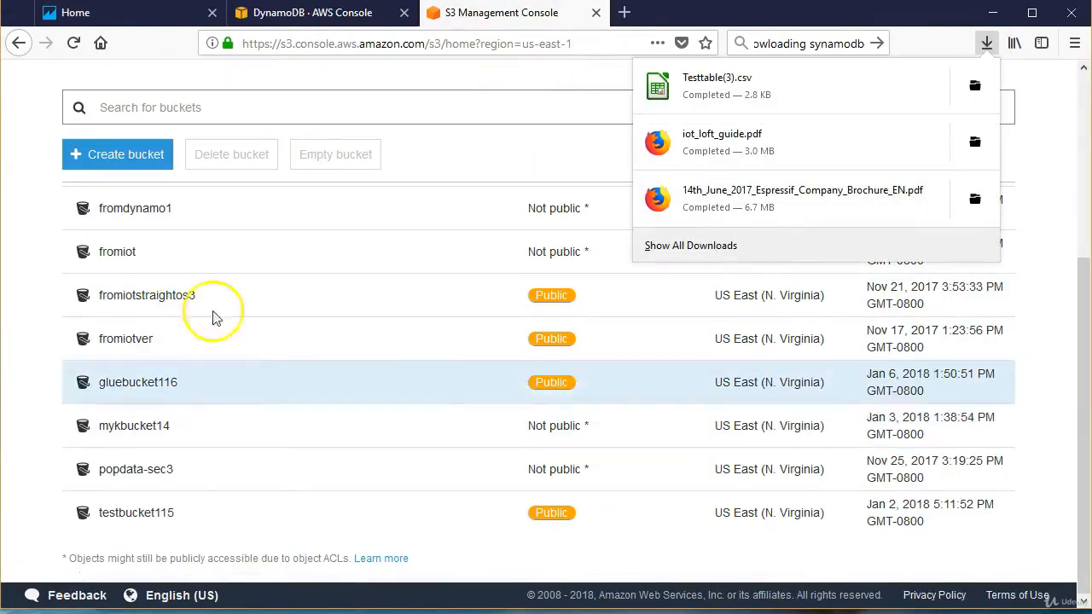
pyautogui.click(154, 384)
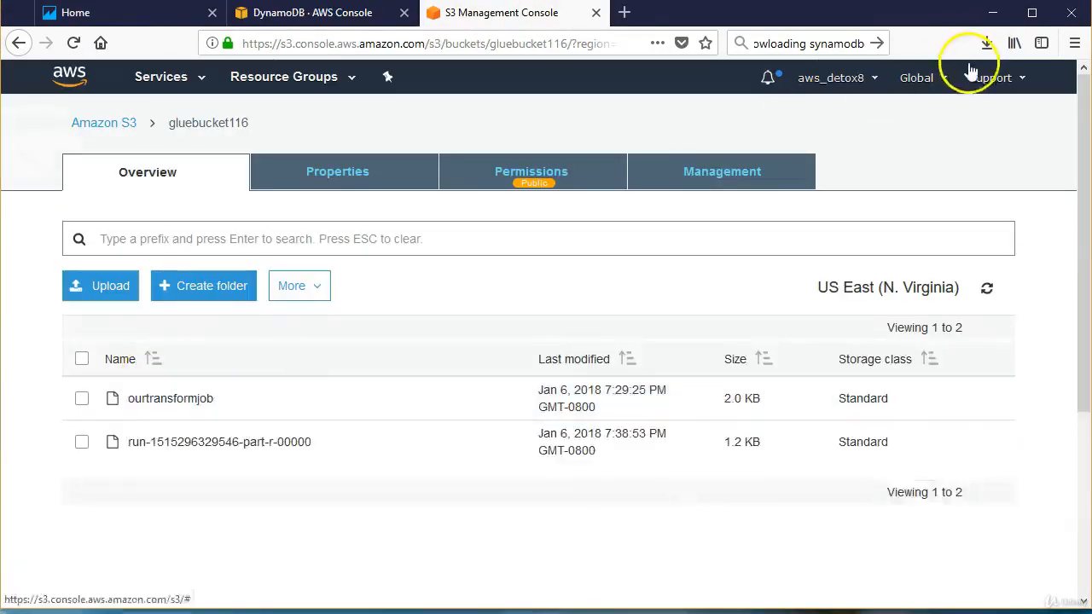
# - Upload Testtable(3).csv from the Downloads folder to the gluebucket116 bucket
pyautogui.click(987, 42)
pyautogui.click(977, 89)
pyautogui.moveTo(434, 151); pyautogui.dragTo(893, 232)
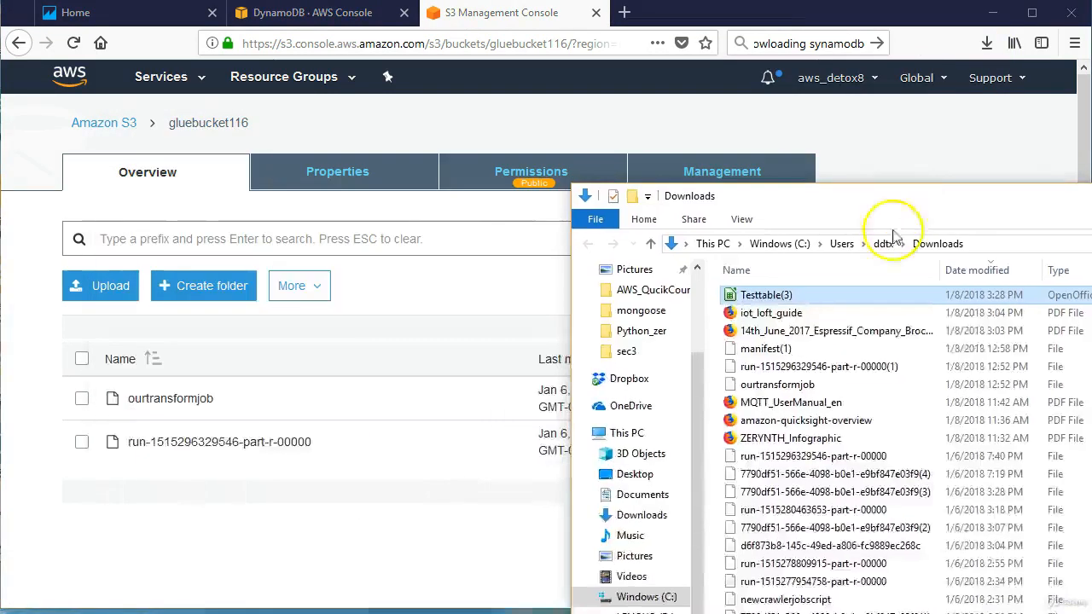
pyautogui.moveTo(765, 294); pyautogui.dragTo(244, 524)
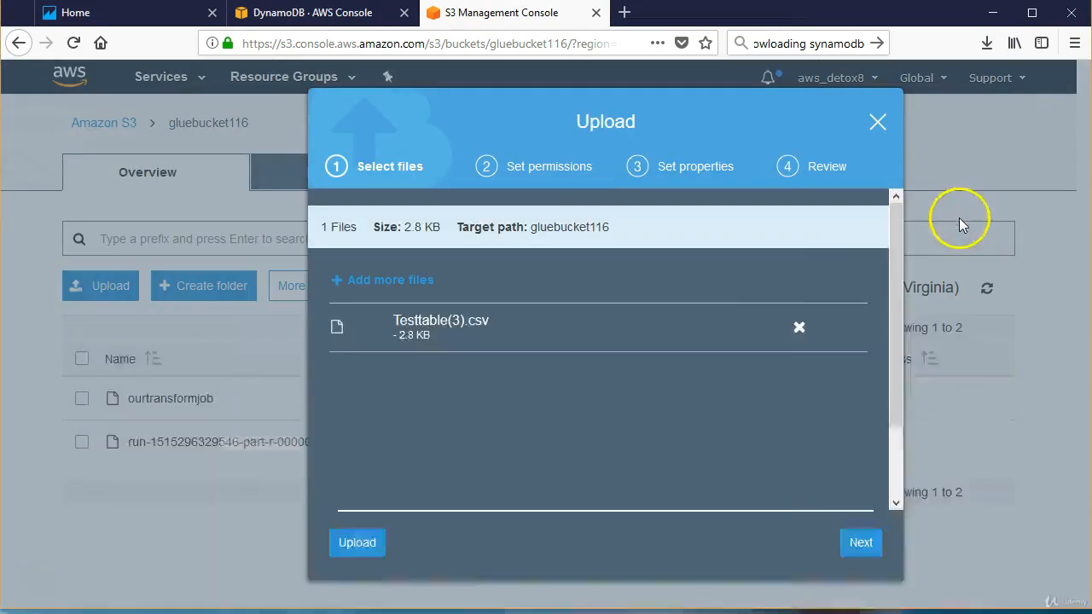
pyautogui.click(370, 545)
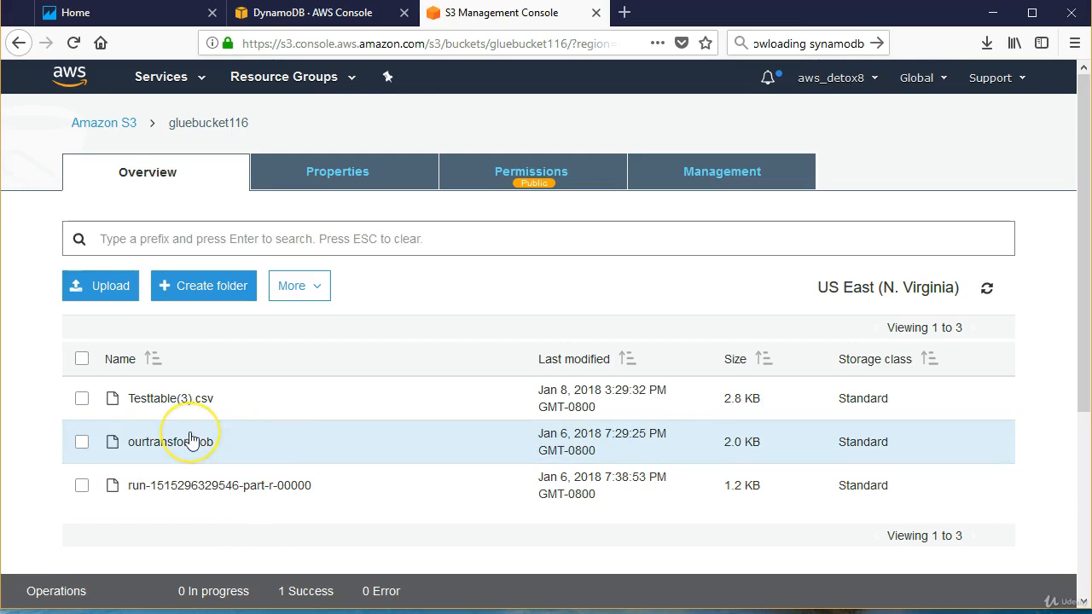
# - Switch back to QuickSight and start a new S3 data set with the data source name test166source
pyautogui.click(140, 13)
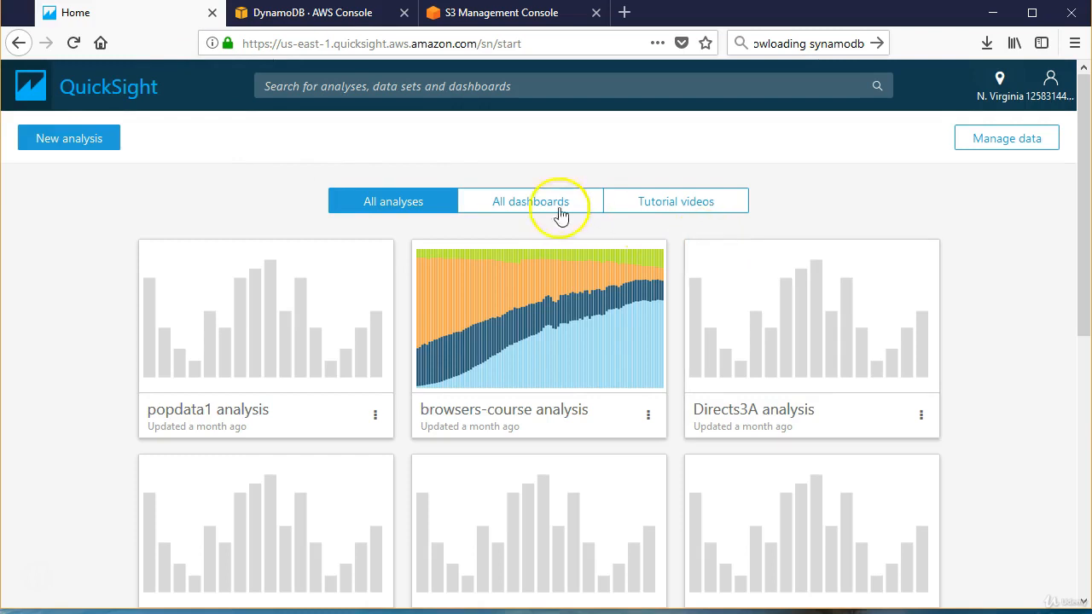
pyautogui.click(66, 142)
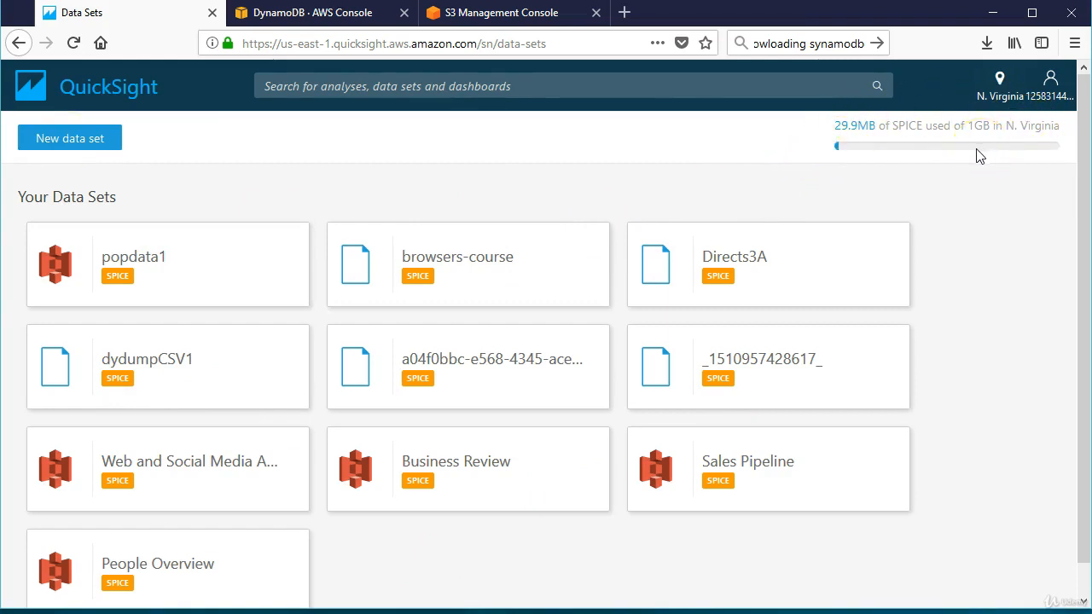
pyautogui.click(90, 147)
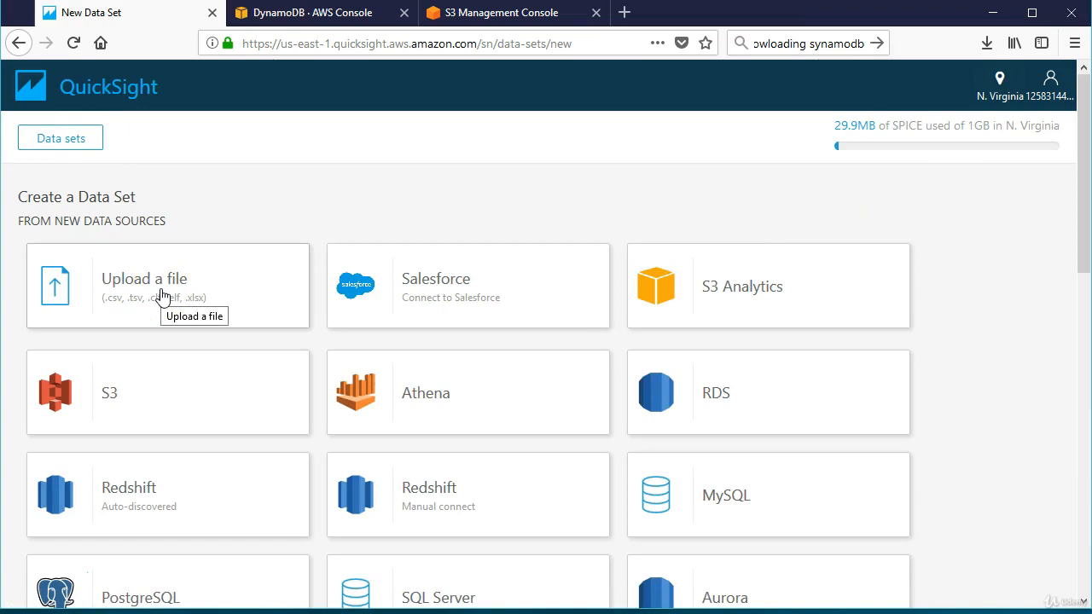
pyautogui.click(113, 396)
pyautogui.click(361, 187)
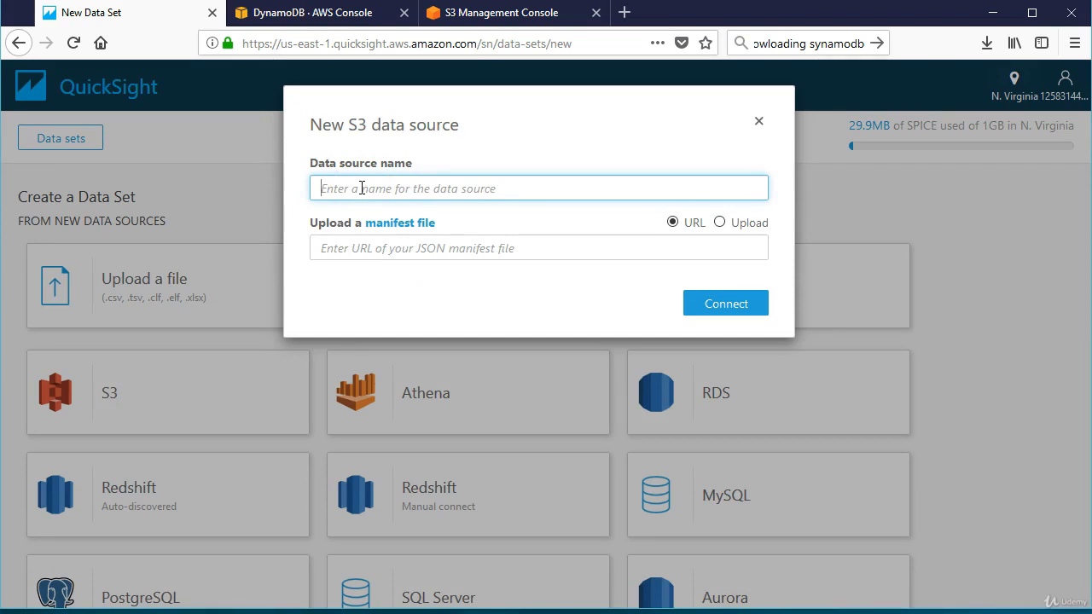
pyautogui.click(362, 188)
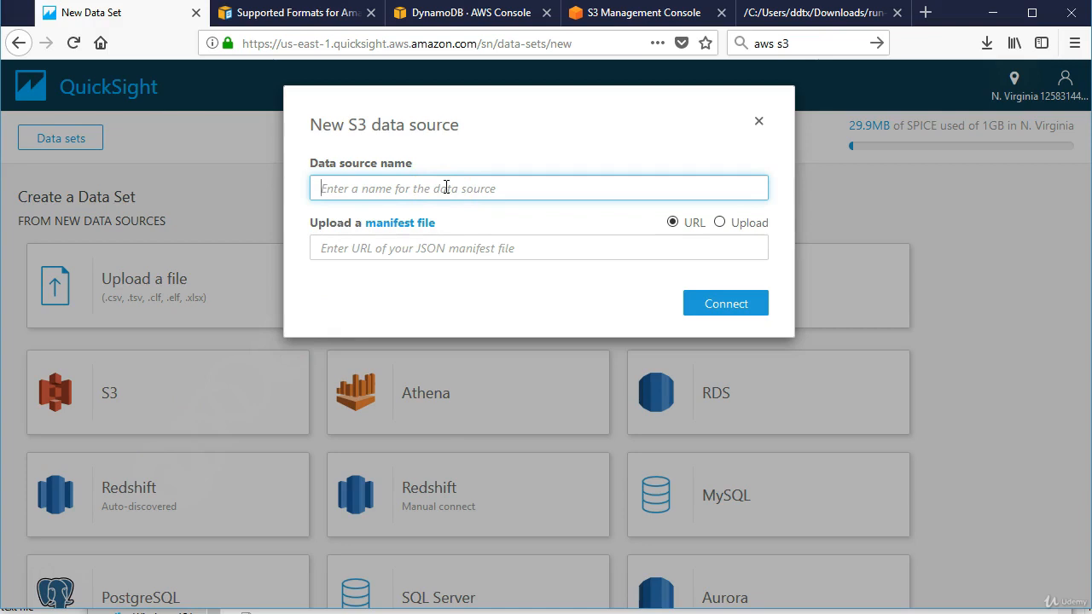
pyautogui.write('test166source')
# - Open the manifest file help link from the new S3 data source dialog in a separate browser tab
pyautogui.click(409, 251)
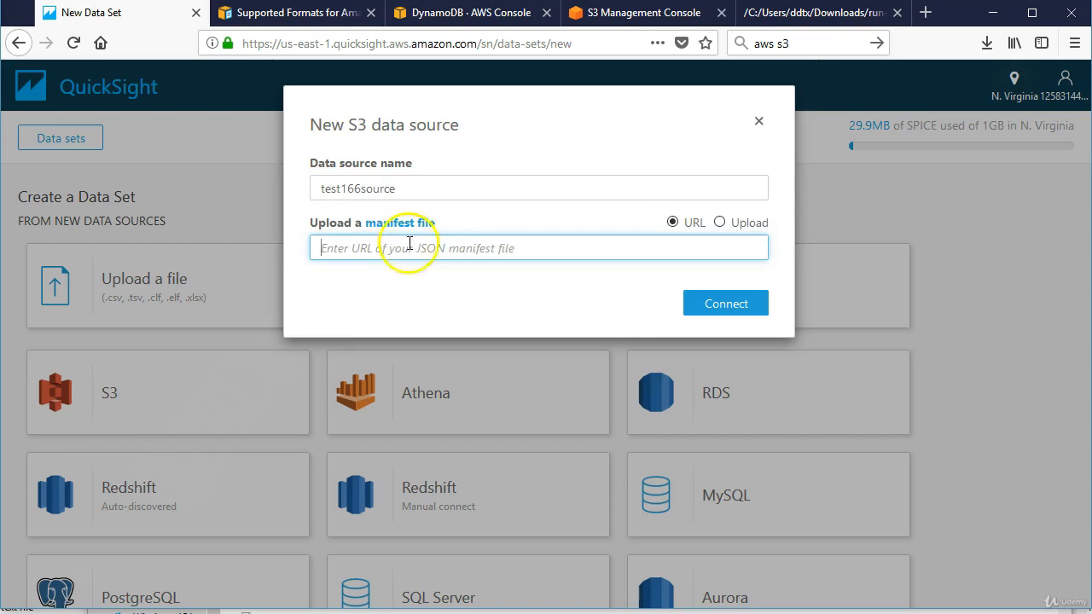
pyautogui.rightClick(409, 226)
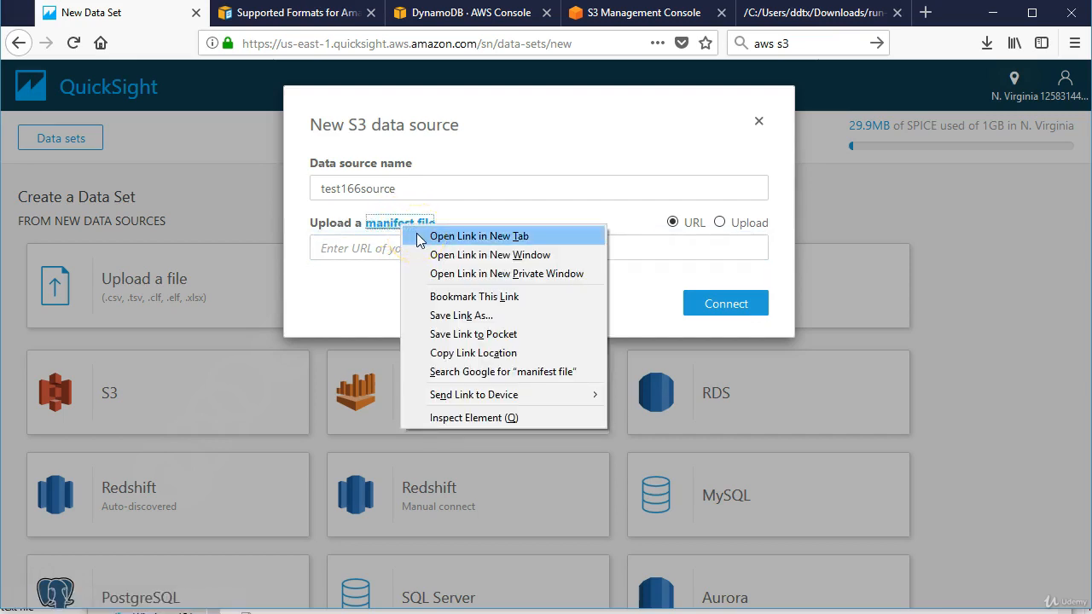
pyautogui.click(421, 237)
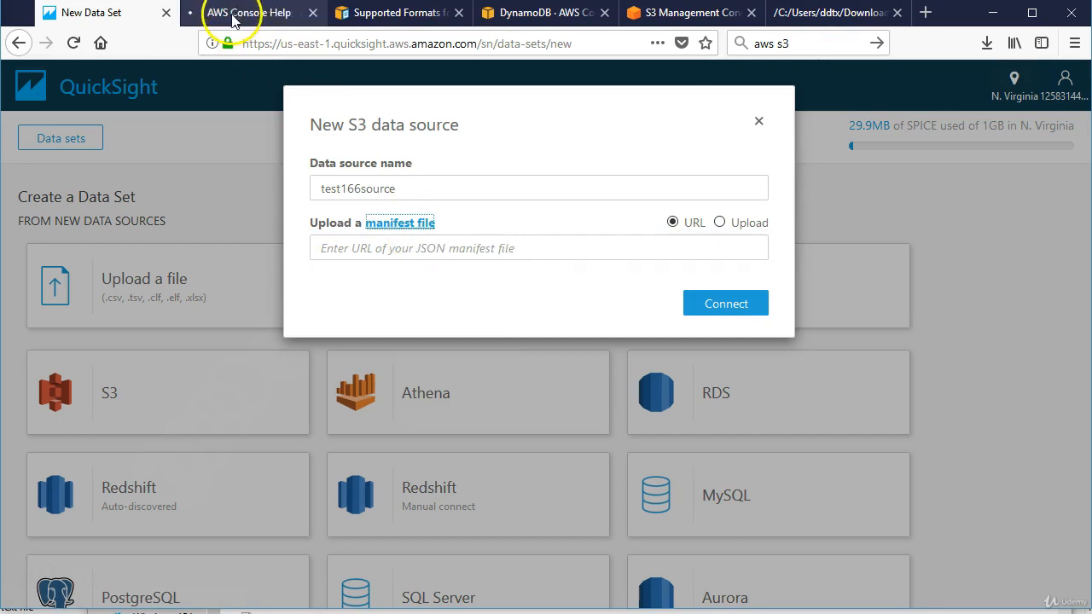
# - Open the supported manifest formats documentation page and copy its sample JSON manifest code block
pyautogui.click(232, 13)
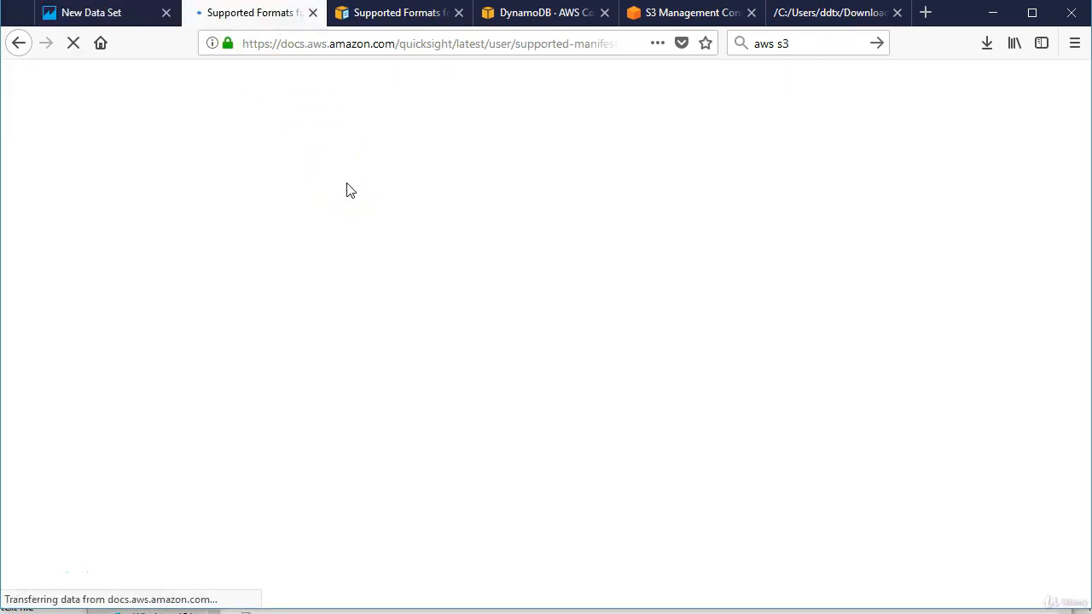
pyautogui.scroll(-5, 642, 294)
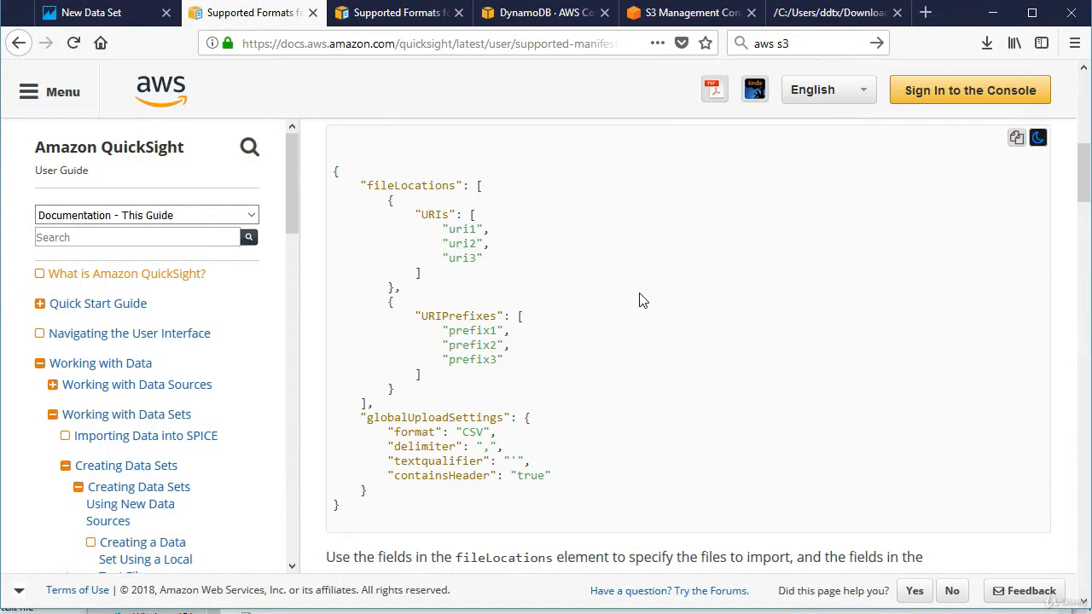
pyautogui.click(620, 312)
pyautogui.scroll(5, 500, 324)
pyautogui.scroll(-5, 509, 326)
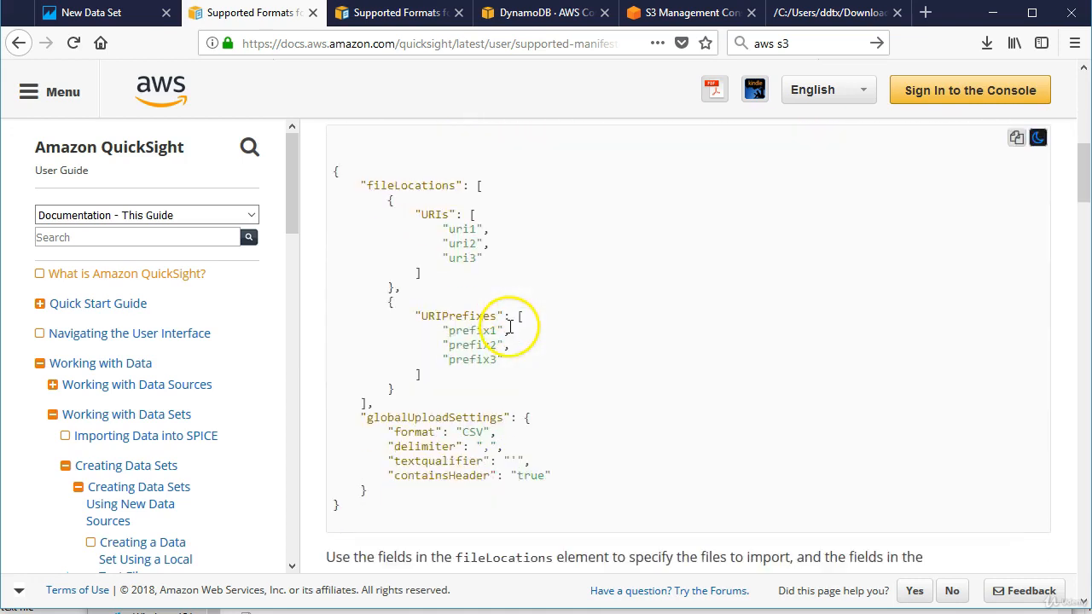
pyautogui.click(1014, 141)
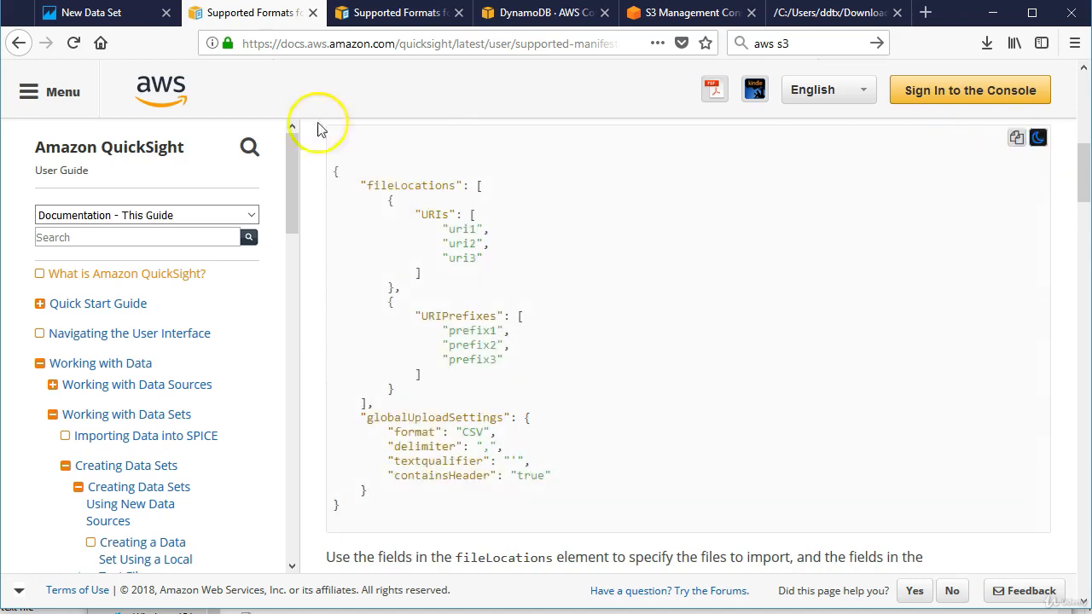
# - Open an empty Notepad document over the QuickSight page and paste the sample manifest into it
pyautogui.click(110, 15)
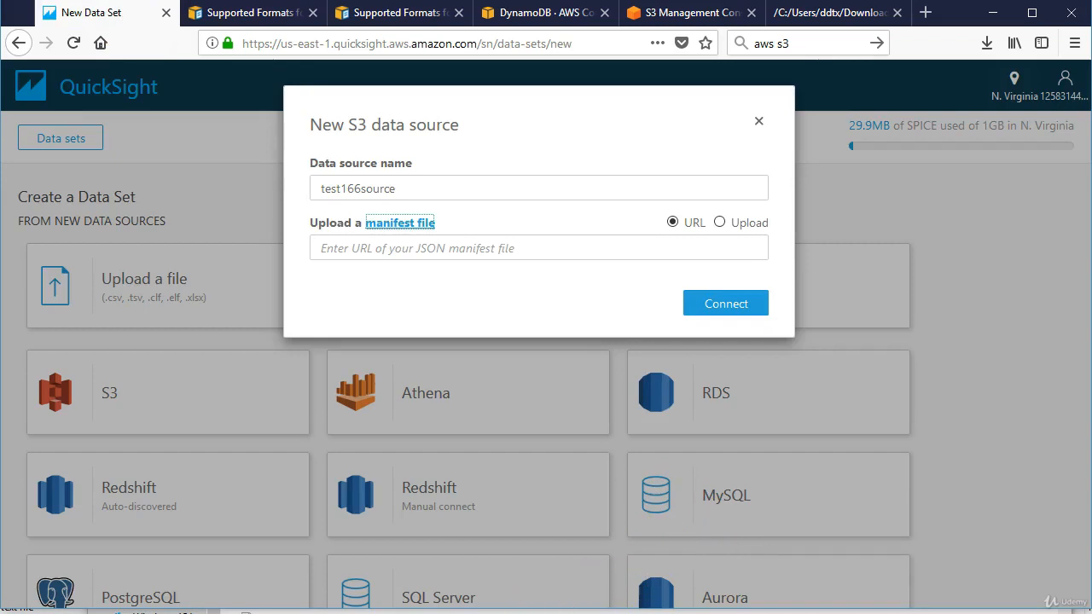
pyautogui.click(517, 607)
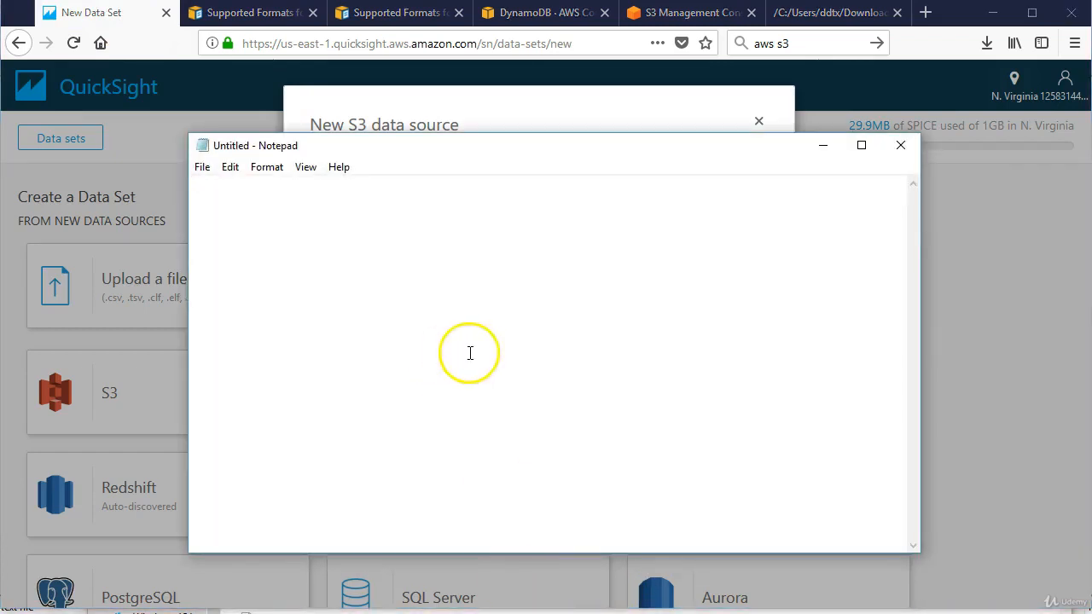
pyautogui.rightClick(304, 254)
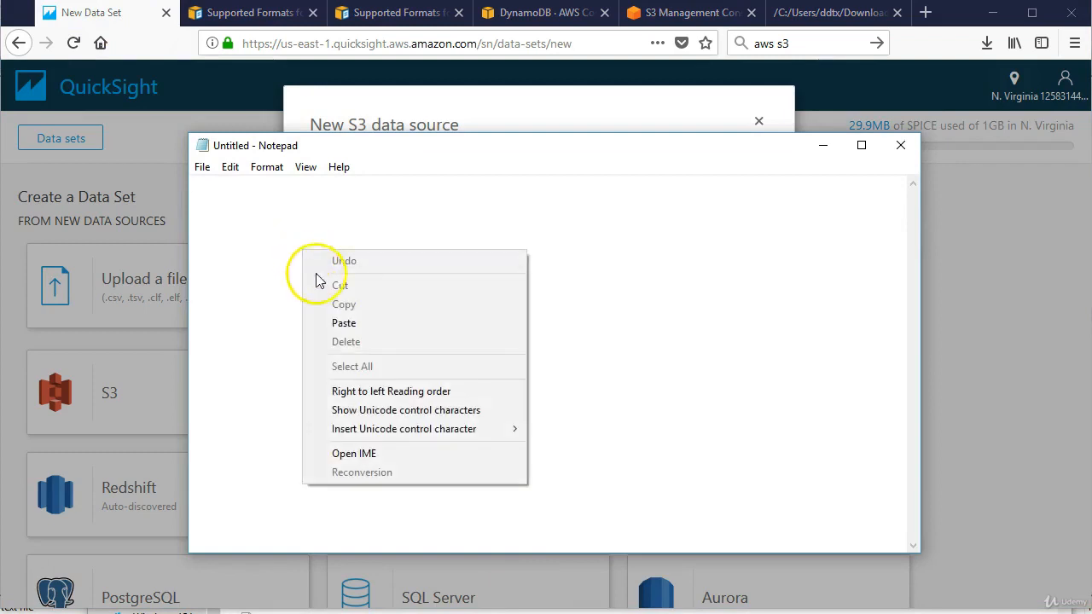
pyautogui.click(341, 323)
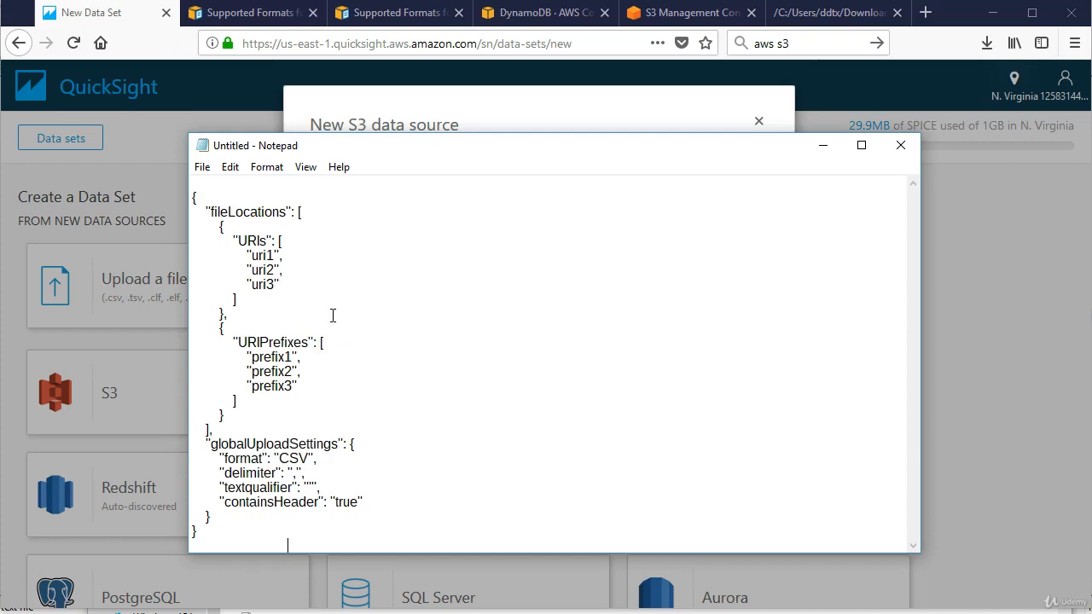
pyautogui.click(339, 312)
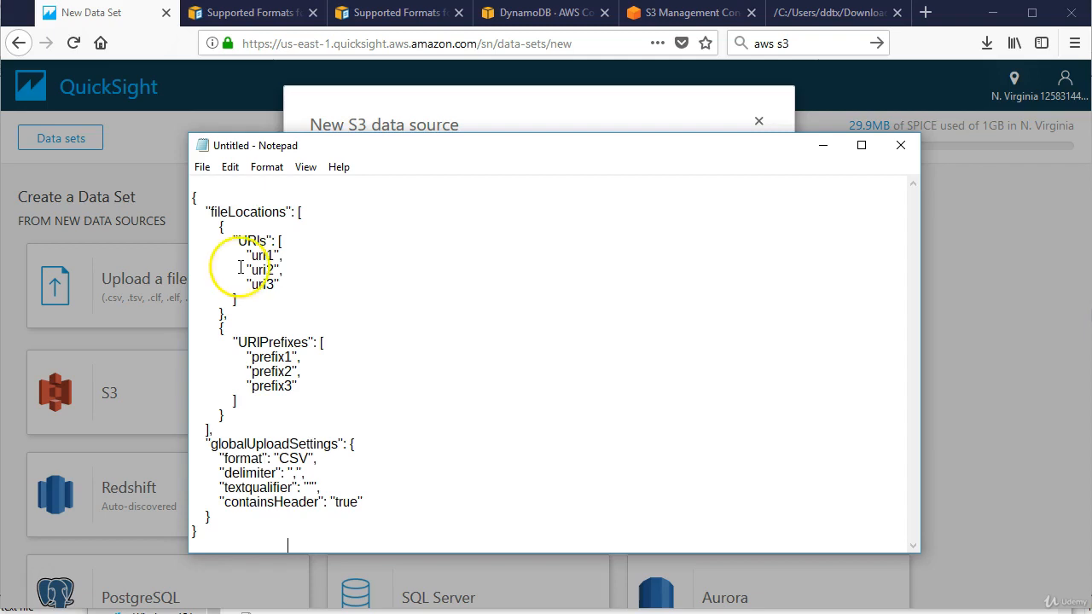
# - Switch to the S3 console and open the gluebucket116 bucket from the bucket list
pyautogui.click(690, 12)
pyautogui.scroll(1, 213, 272)
pyautogui.scroll(3, 213, 273)
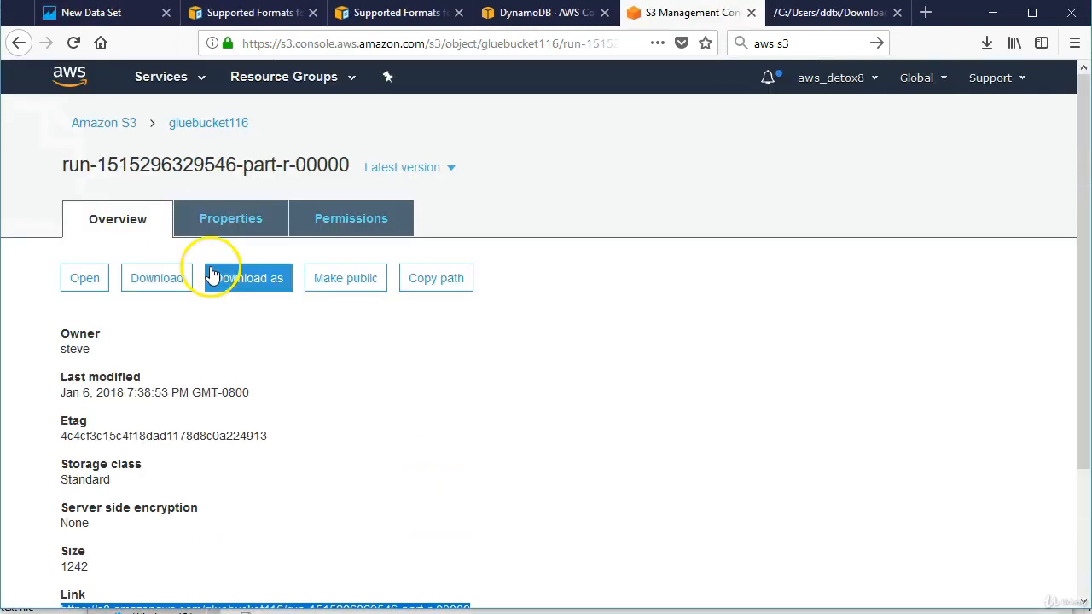
pyautogui.click(103, 128)
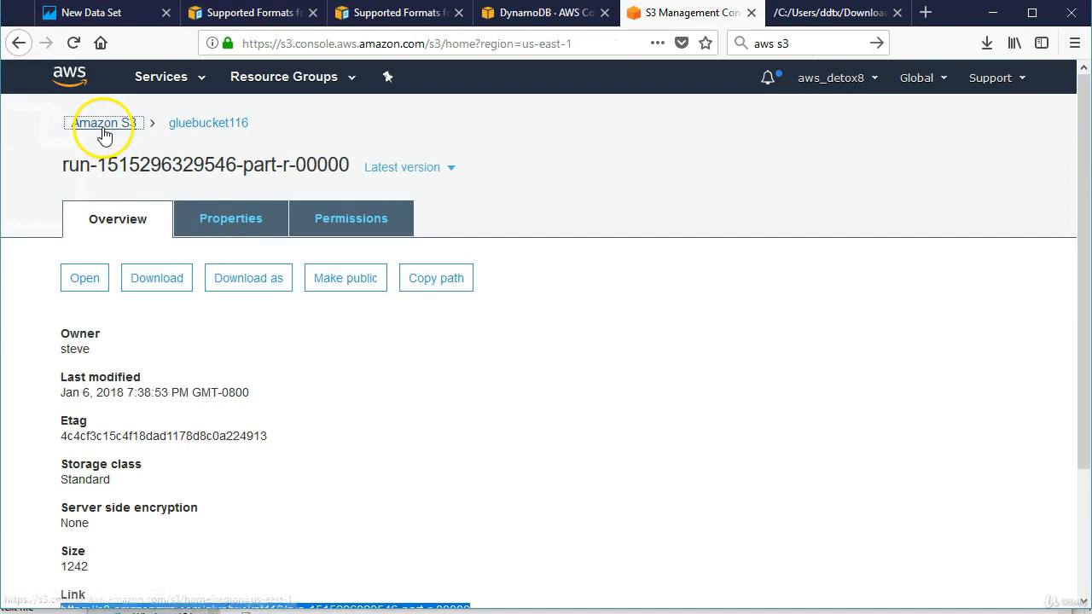
pyautogui.scroll(-3, 213, 409)
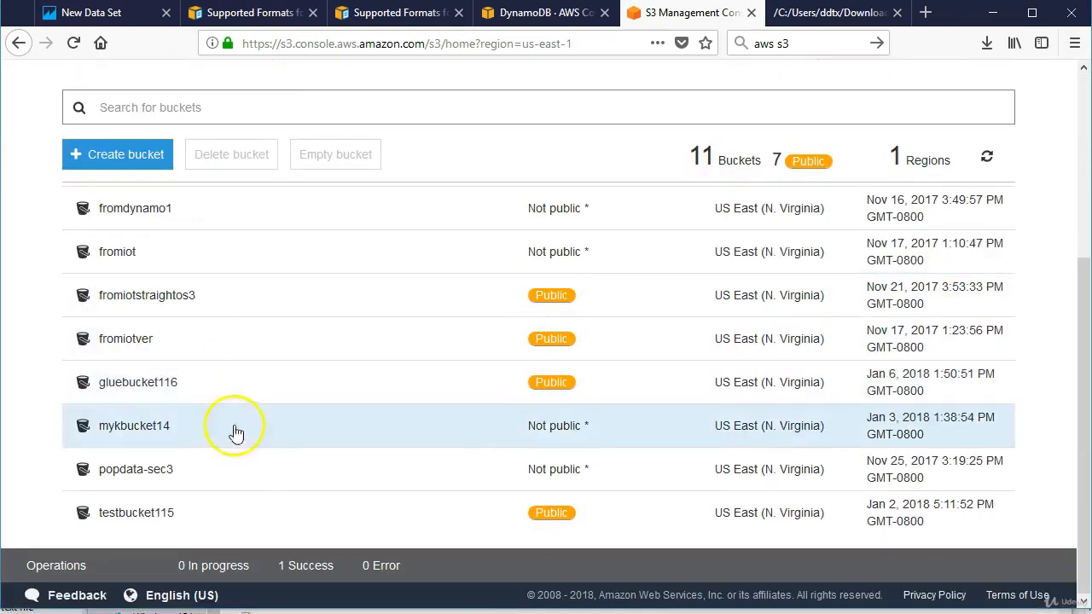
pyautogui.click(150, 383)
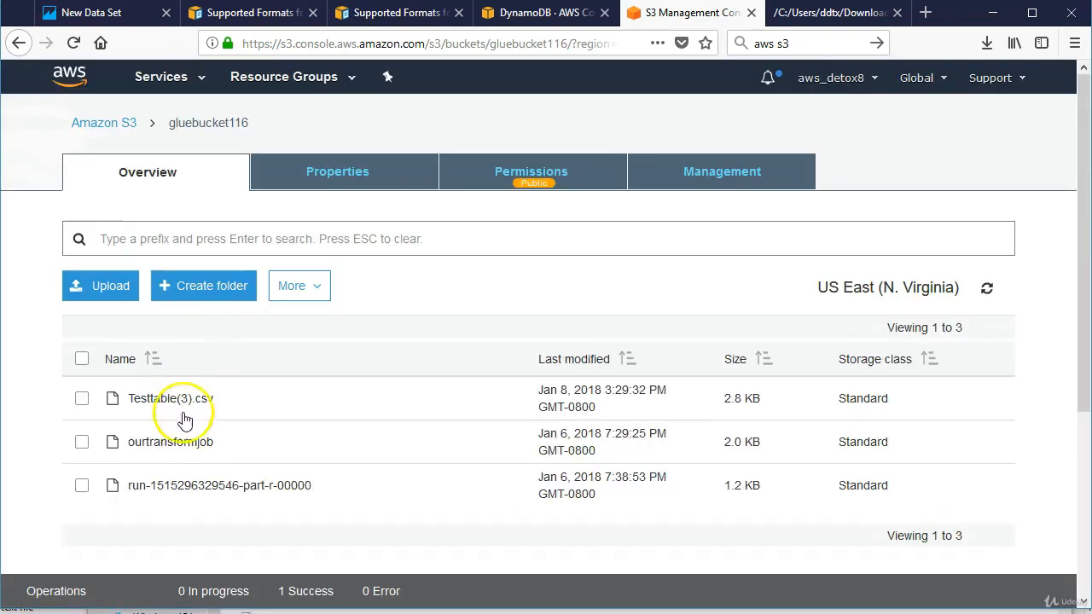
pyautogui.click(166, 486)
pyautogui.scroll(-3, 222, 273)
pyautogui.scroll(3, 293, 355)
pyautogui.scroll(-3, 293, 355)
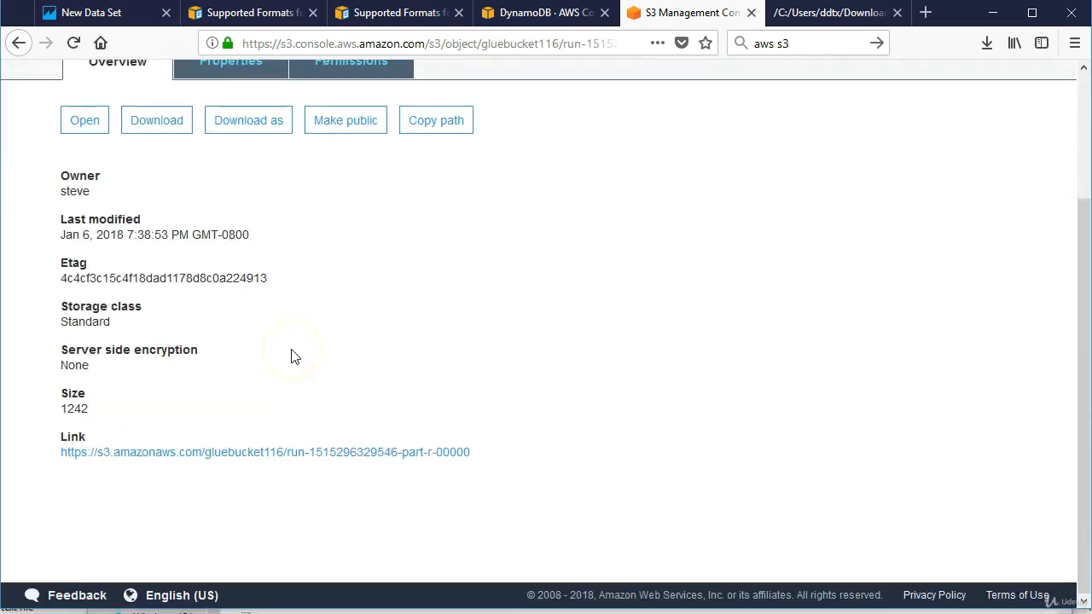
pyautogui.moveTo(494, 461); pyautogui.dragTo(49, 458)
pyautogui.hotkey('ctrl', 'c')
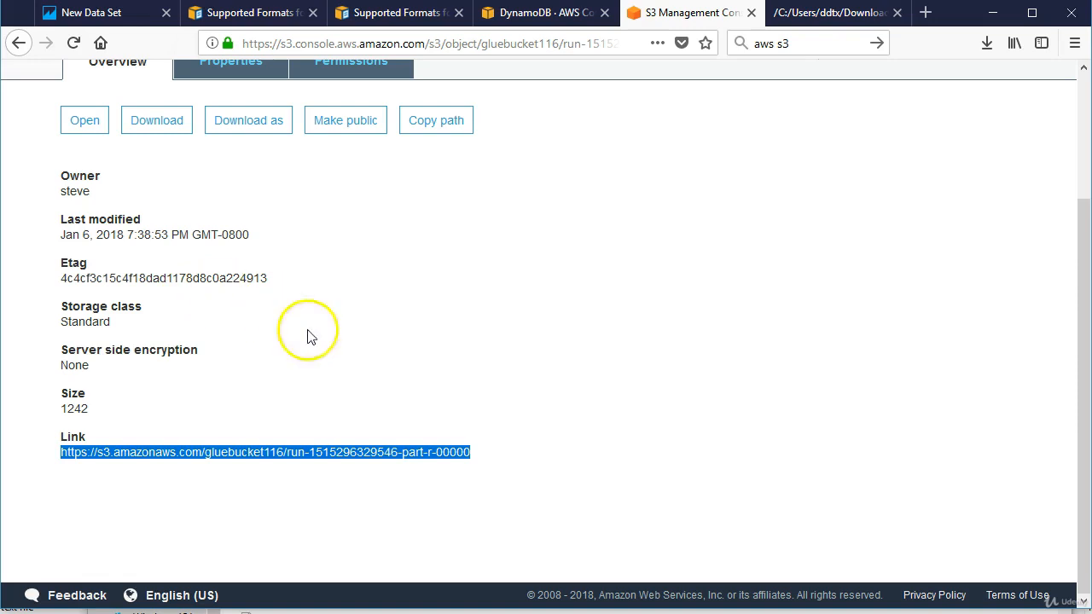
pyautogui.rightClick(212, 425)
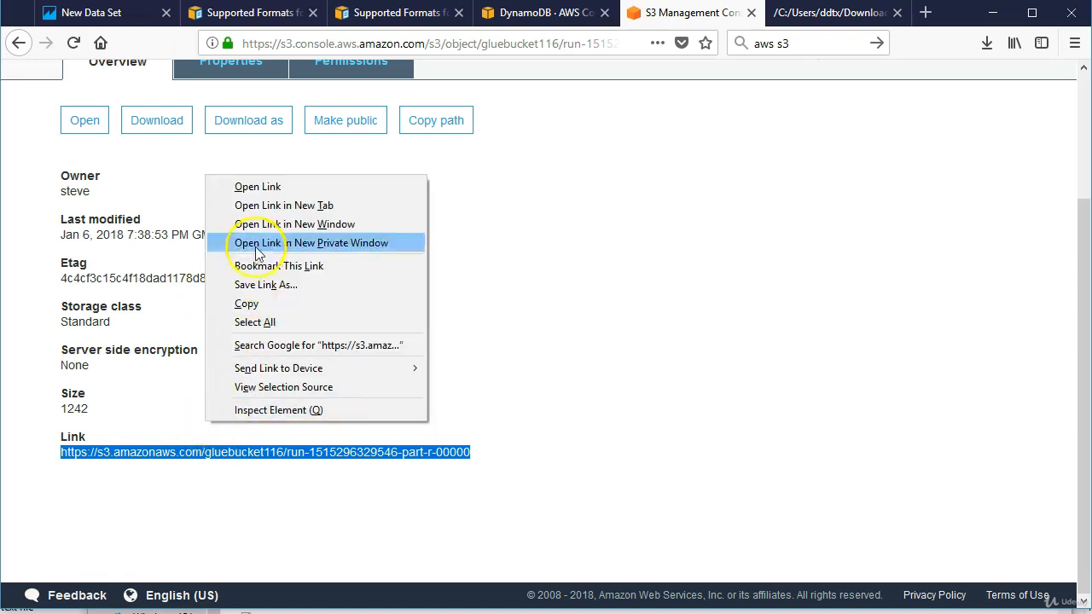
pyautogui.click(253, 304)
# - In the Notepad manifest, replace the uri1 to uri3 placeholders with the copied S3 object link
pyautogui.click(468, 607)
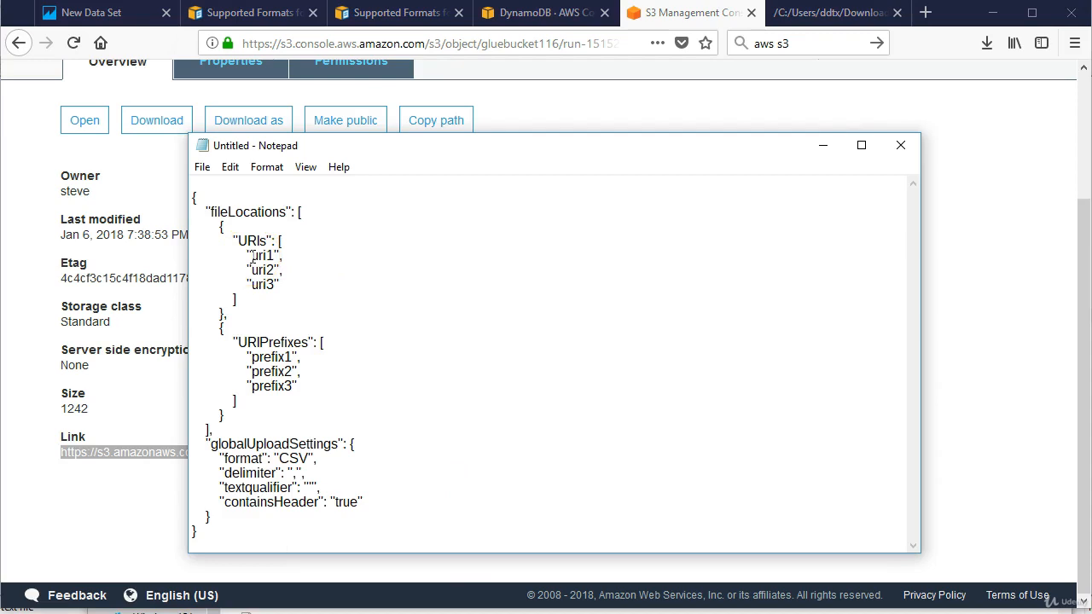
pyautogui.moveTo(251, 256); pyautogui.dragTo(274, 286)
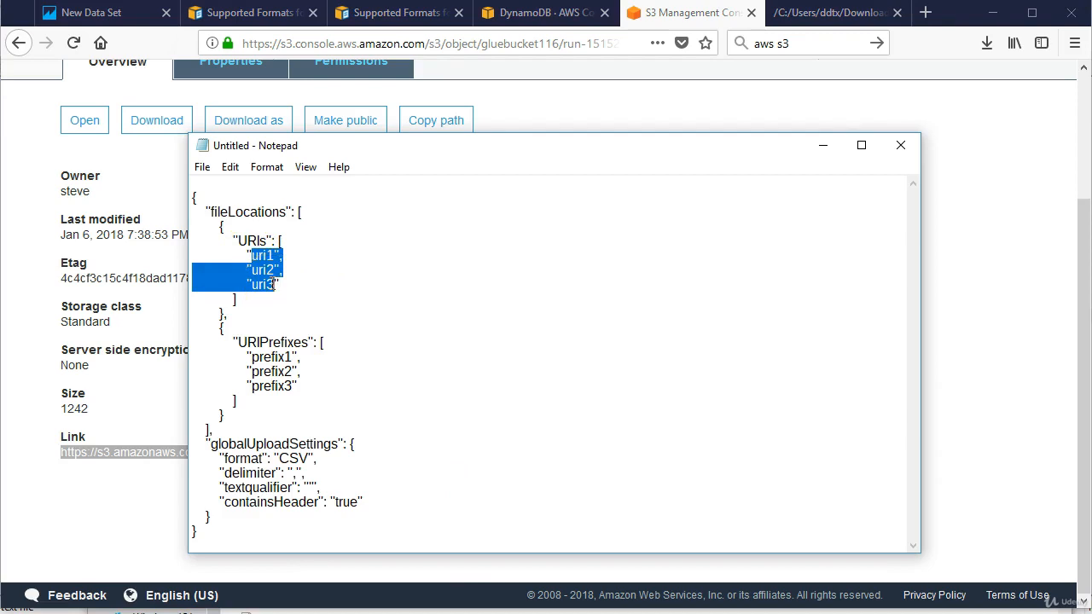
pyautogui.moveTo(225, 244); pyautogui.dragTo(248, 274)
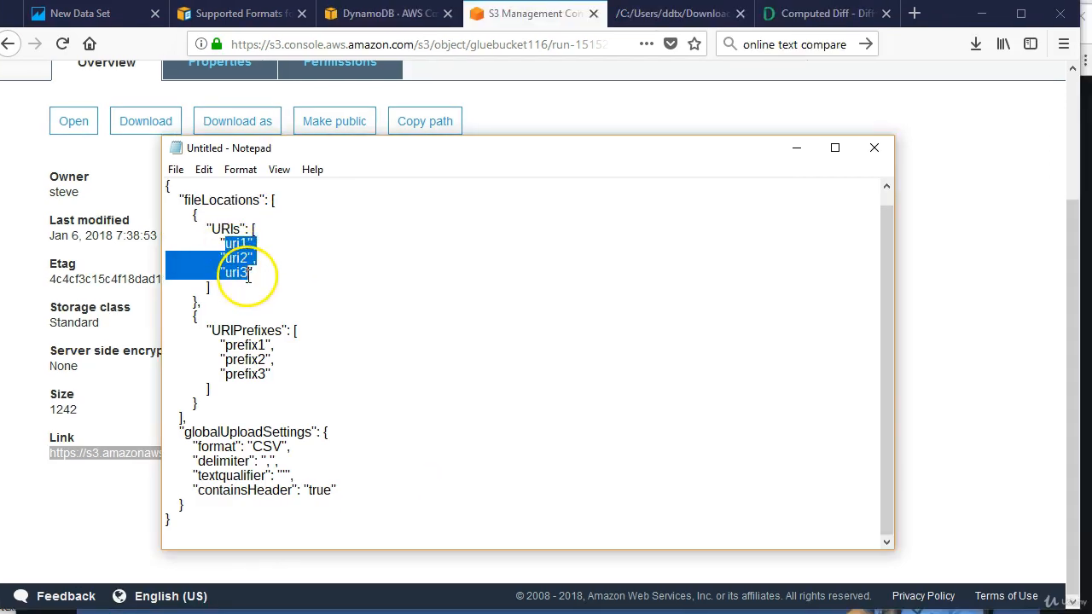
pyautogui.rightClick(239, 265)
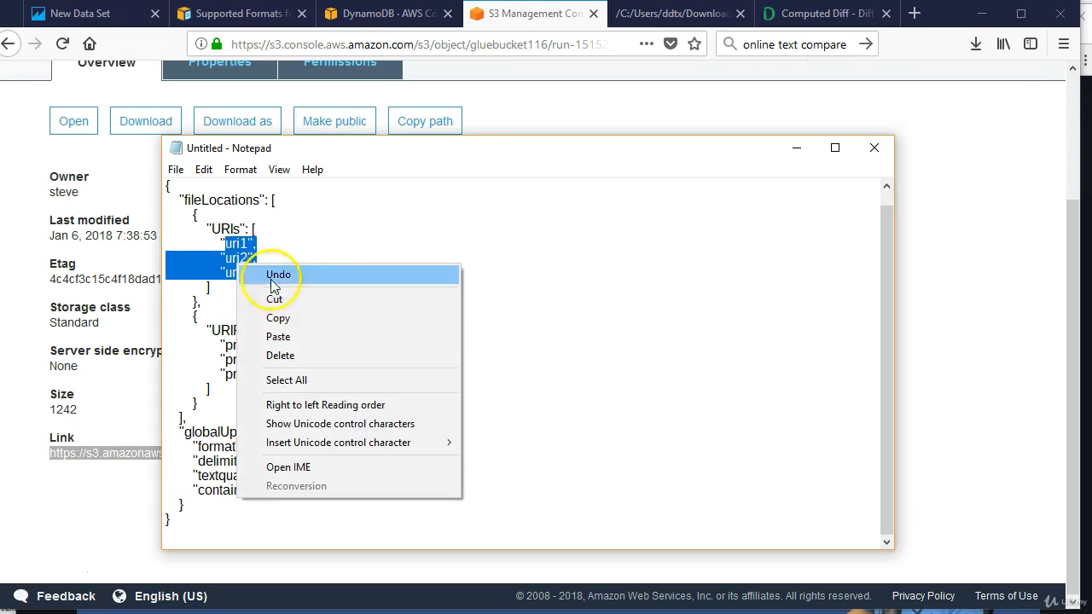
pyautogui.click(279, 337)
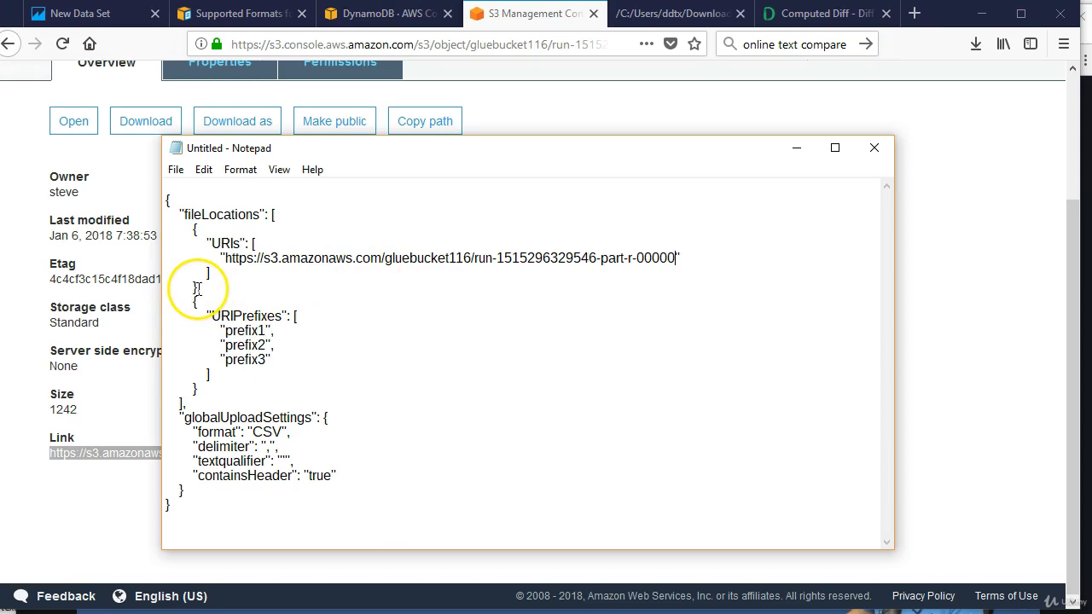
# - Delete the URIPrefixes block and its preceding comma from the manifest, keeping the single URI entry
pyautogui.moveTo(196, 289); pyautogui.dragTo(316, 384)
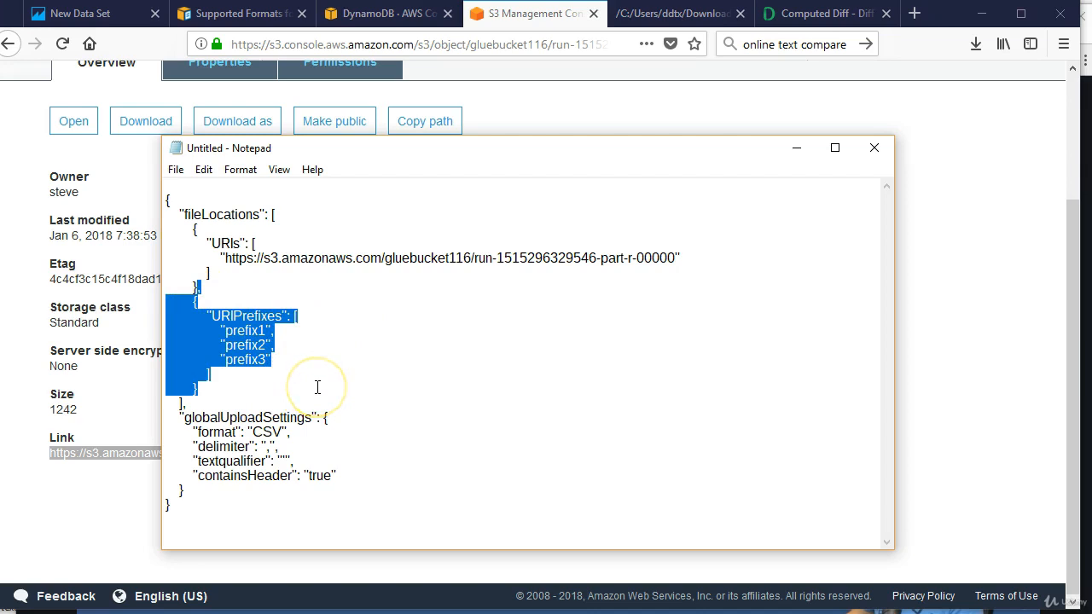
pyautogui.press('Delete')
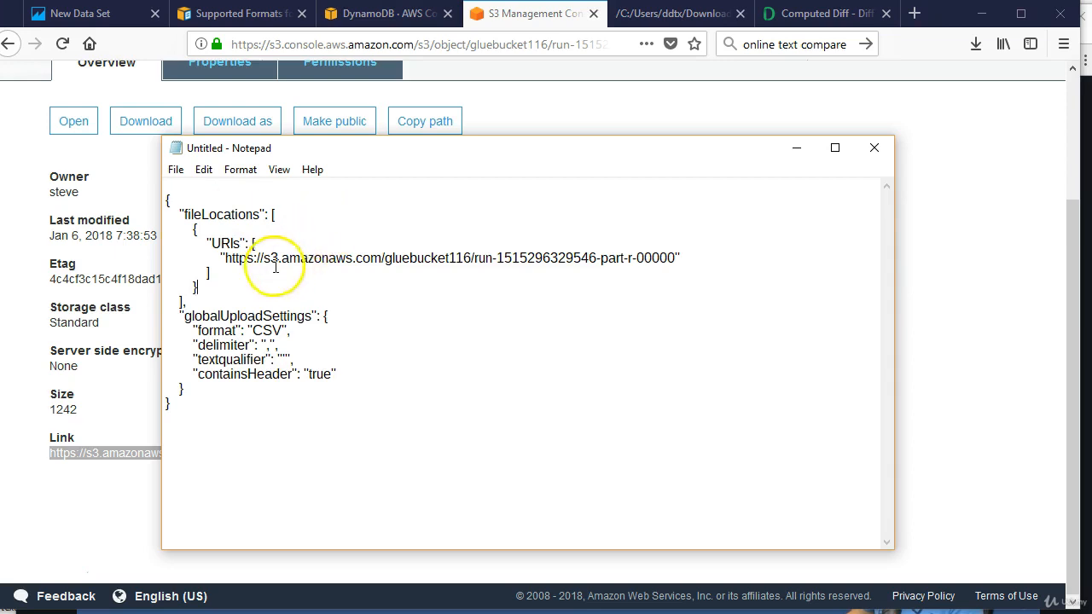
pyautogui.moveTo(246, 258); pyautogui.dragTo(653, 258)
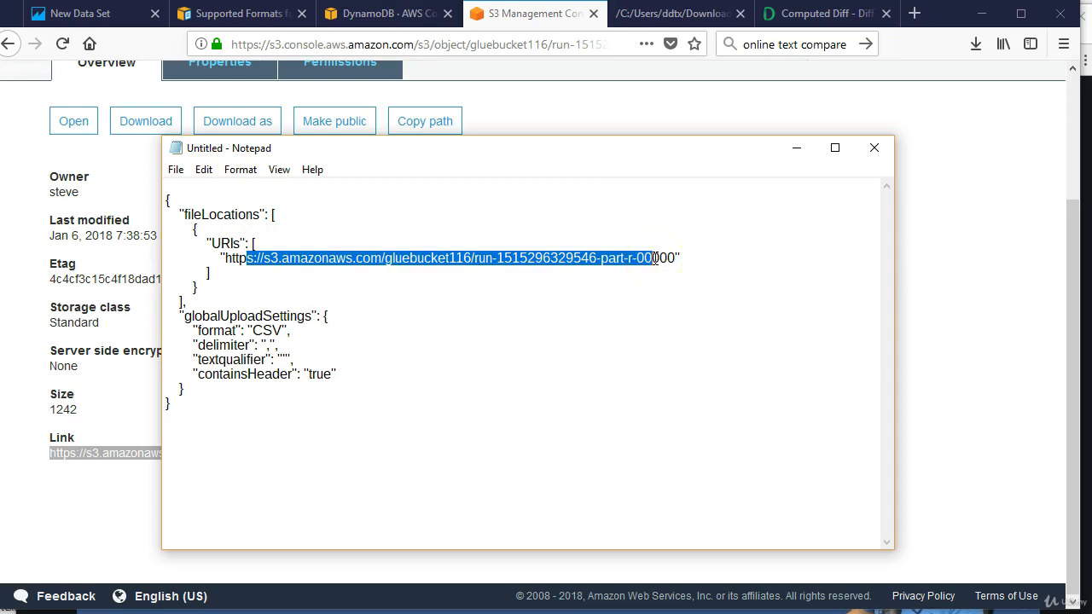
pyautogui.click(303, 236)
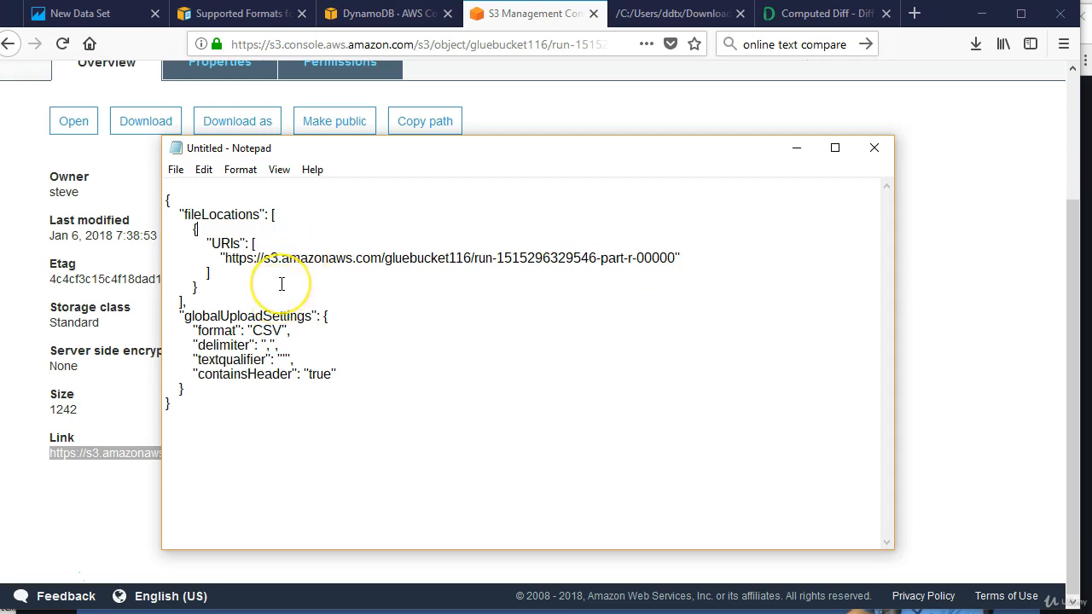
pyautogui.click(278, 348)
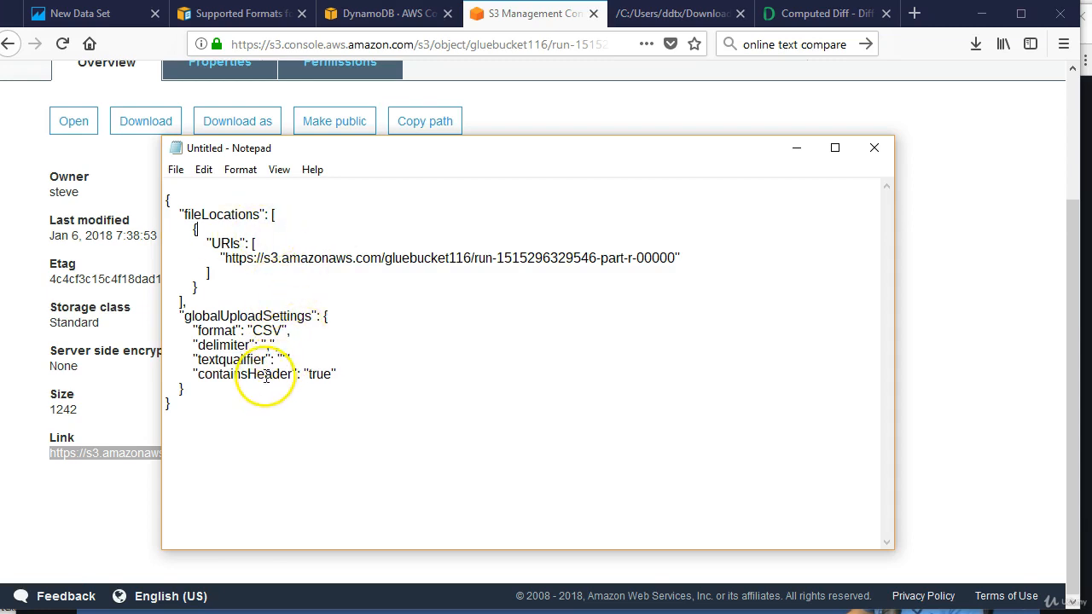
pyautogui.moveTo(277, 359); pyautogui.dragTo(286, 359)
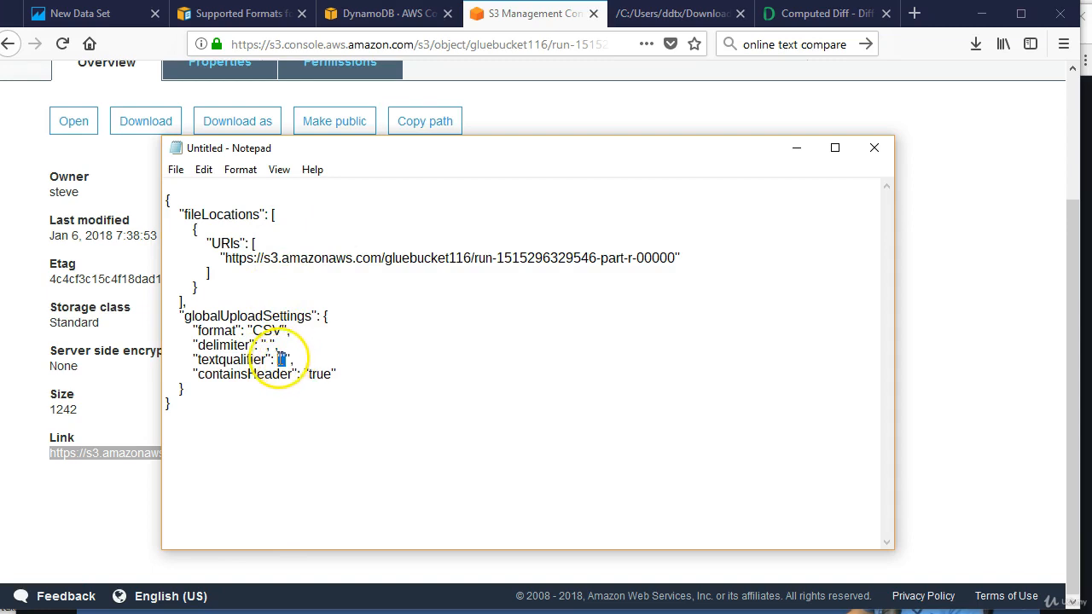
pyautogui.write('"')
pyautogui.moveTo(276, 359); pyautogui.dragTo(290, 359)
pyautogui.click(293, 360)
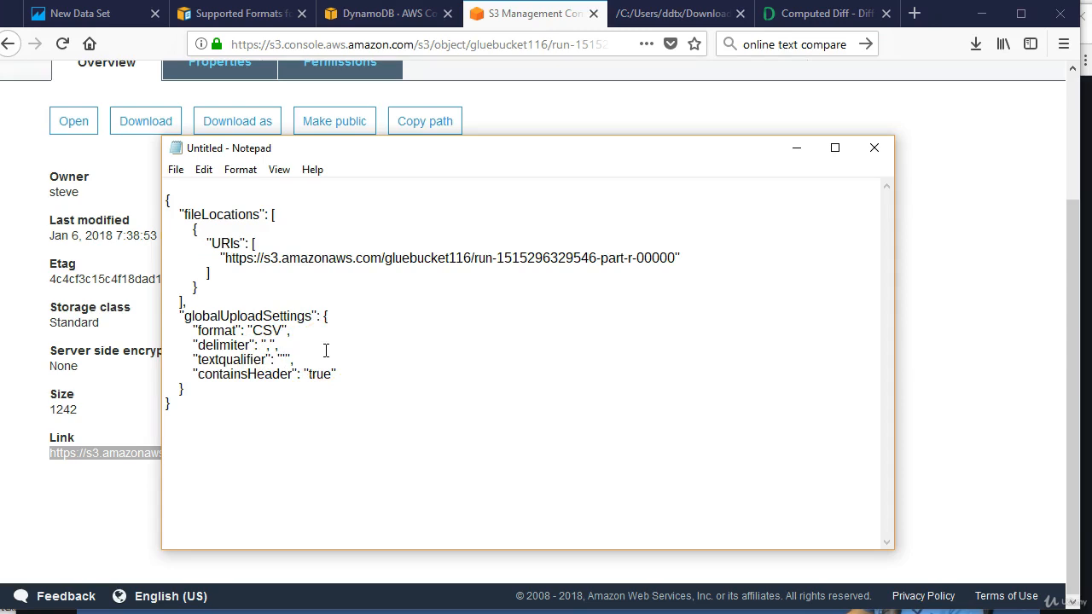
pyautogui.click(636, 13)
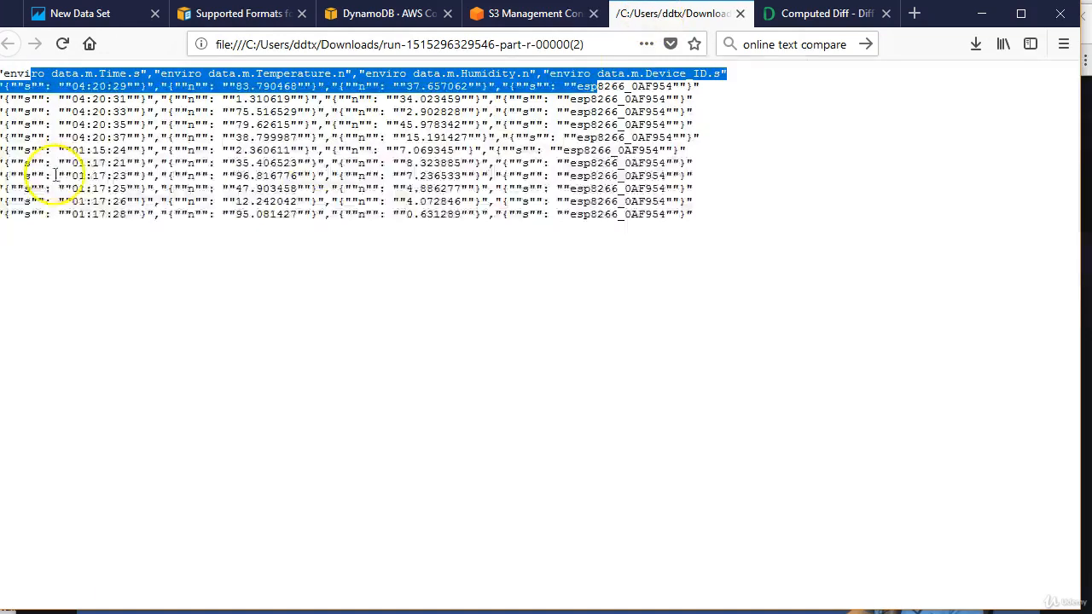
pyautogui.moveTo(58, 175); pyautogui.dragTo(65, 176)
pyautogui.moveTo(160, 176); pyautogui.dragTo(165, 175)
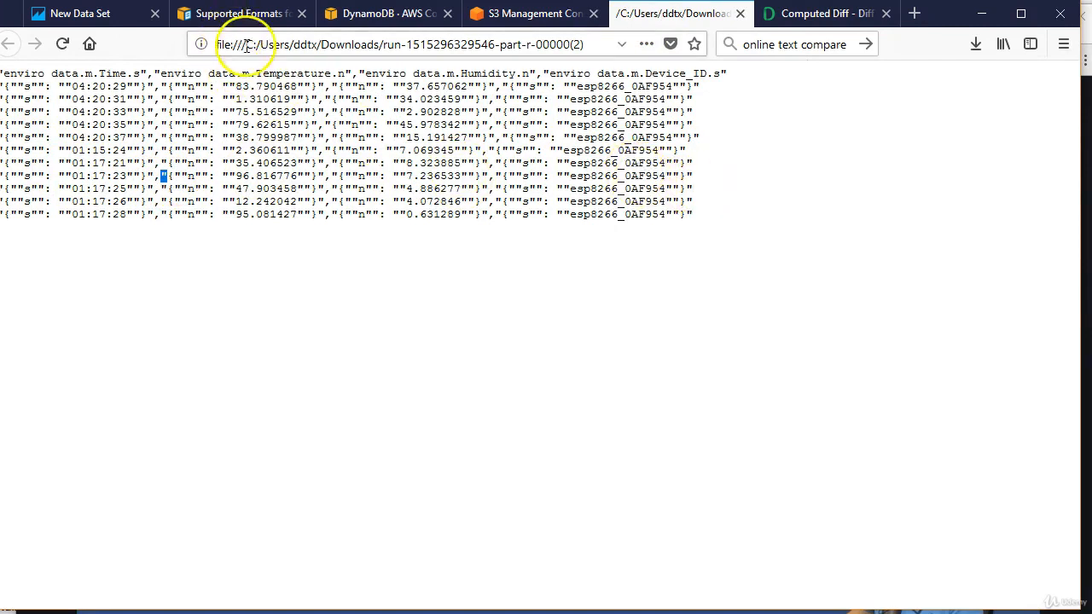
pyautogui.hotkey('ctrl', 'pageup')
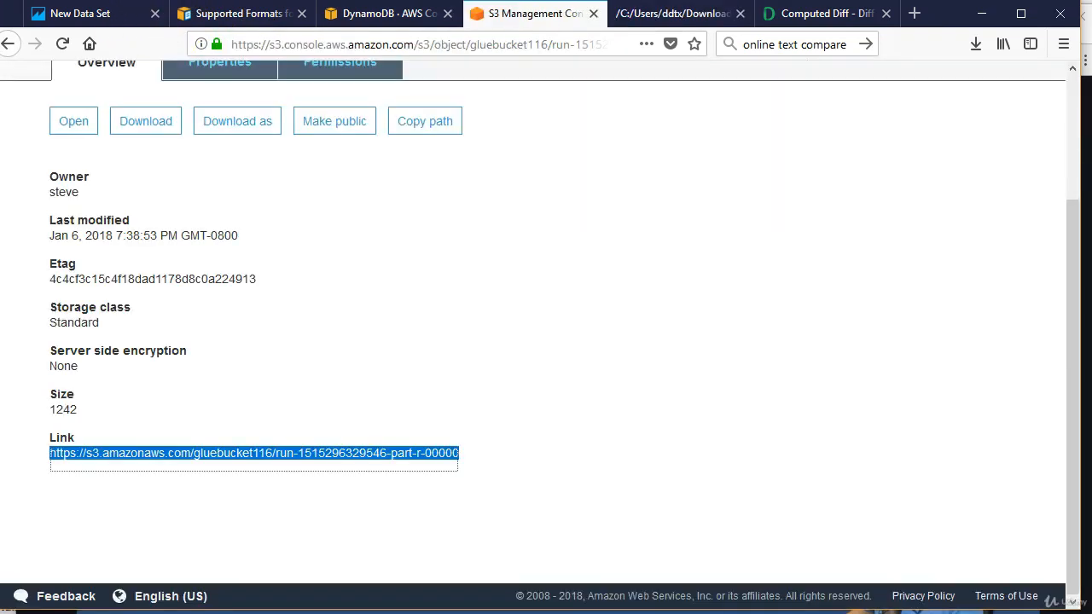
# - Return to Notepad and set the manifest's textqualifier to a double quote escaped with a backslash
pyautogui.hotkey('alt', 'Tab')
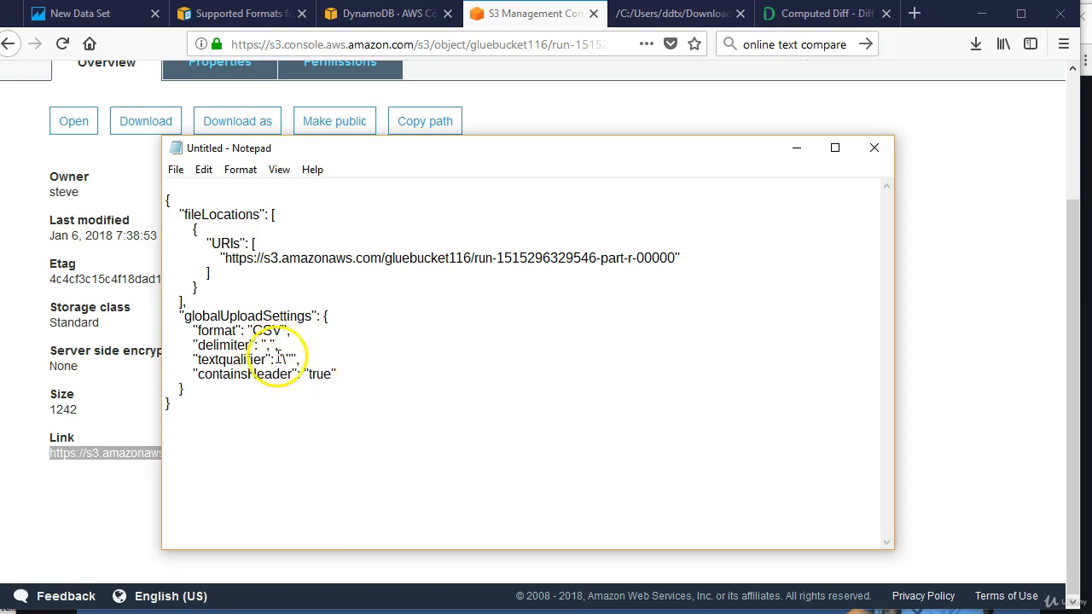
pyautogui.write('\\')
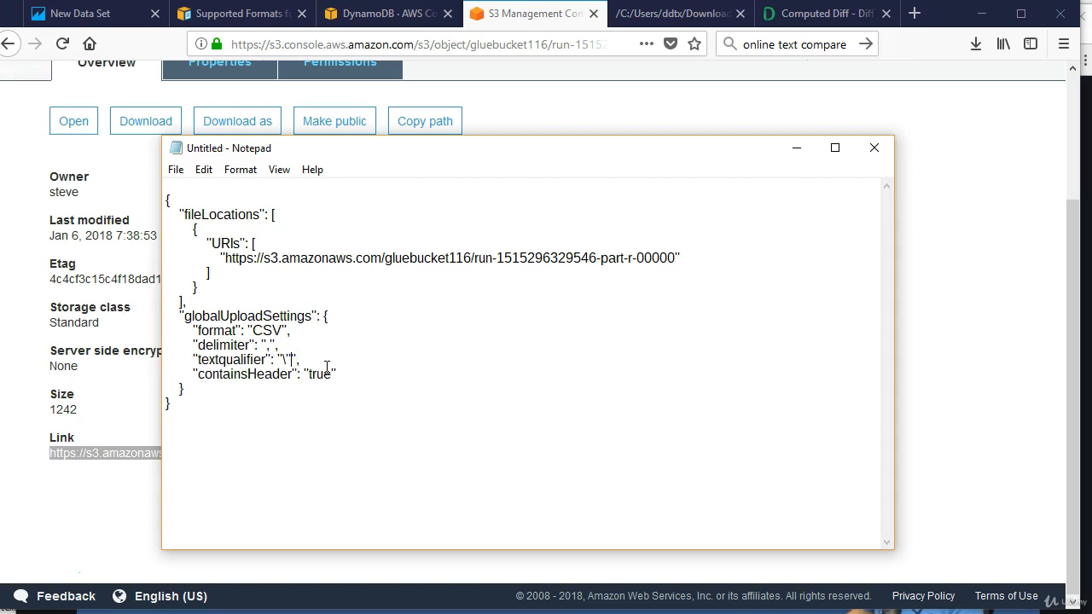
pyautogui.moveTo(340, 374); pyautogui.dragTo(189, 306)
pyautogui.click(344, 396)
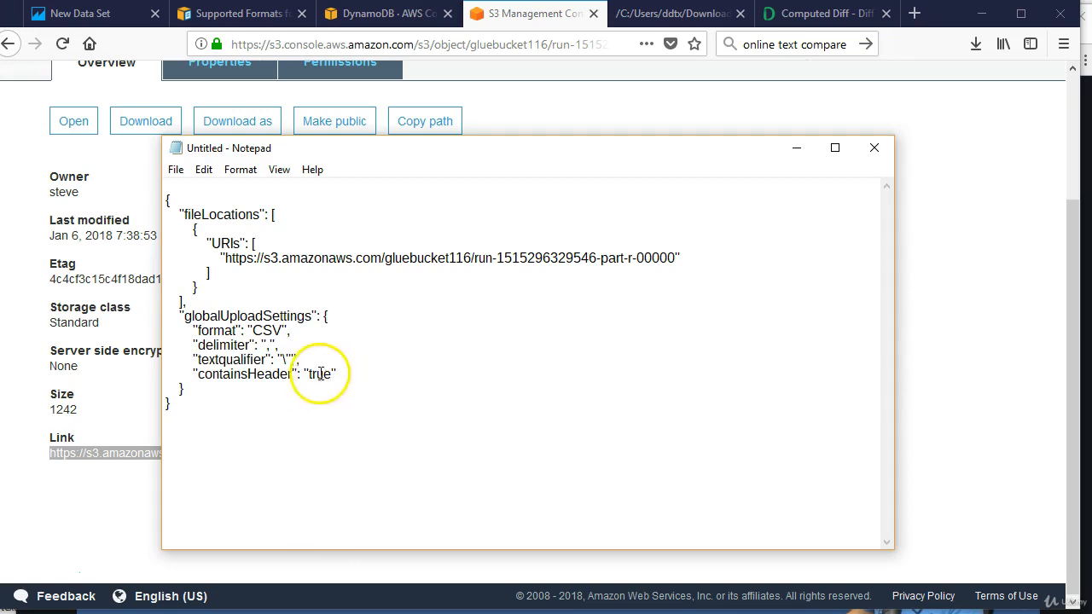
pyautogui.click(680, 15)
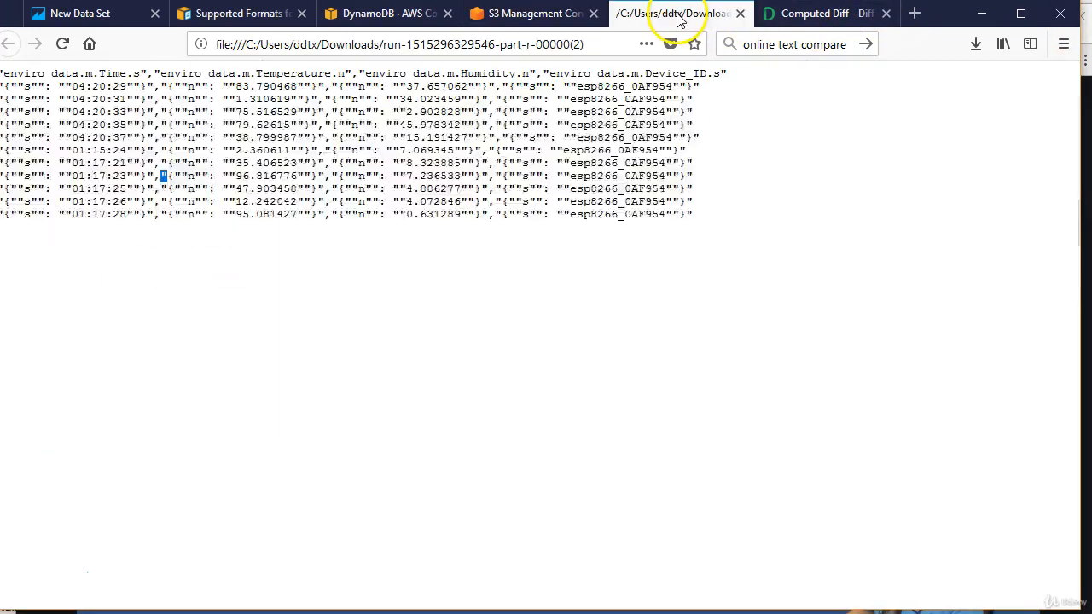
pyautogui.moveTo(24, 73); pyautogui.dragTo(728, 77)
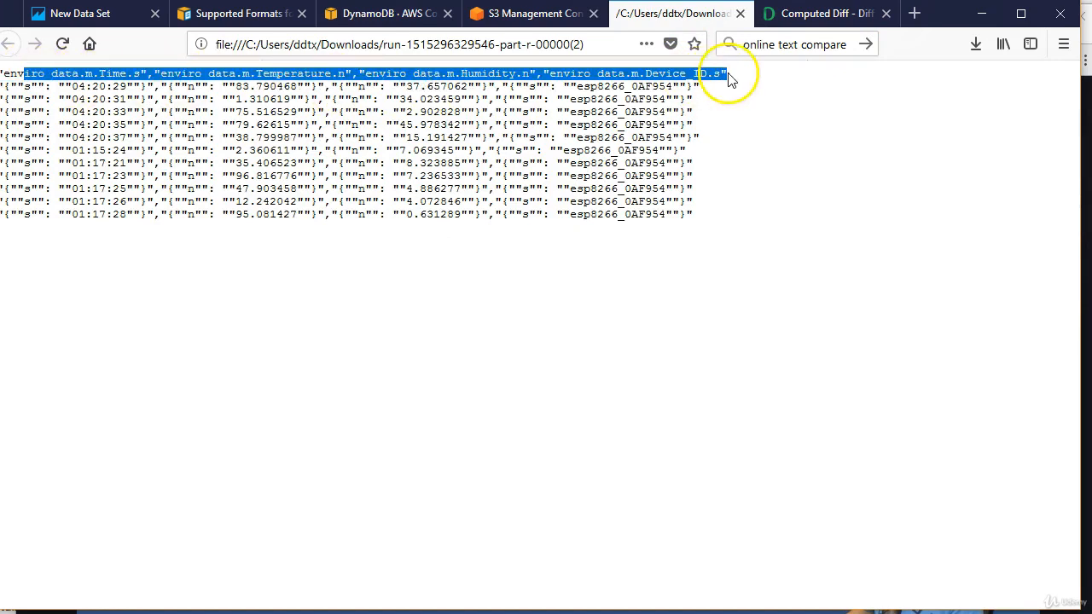
pyautogui.click(6, 74)
pyautogui.moveTo(7, 75); pyautogui.dragTo(707, 72)
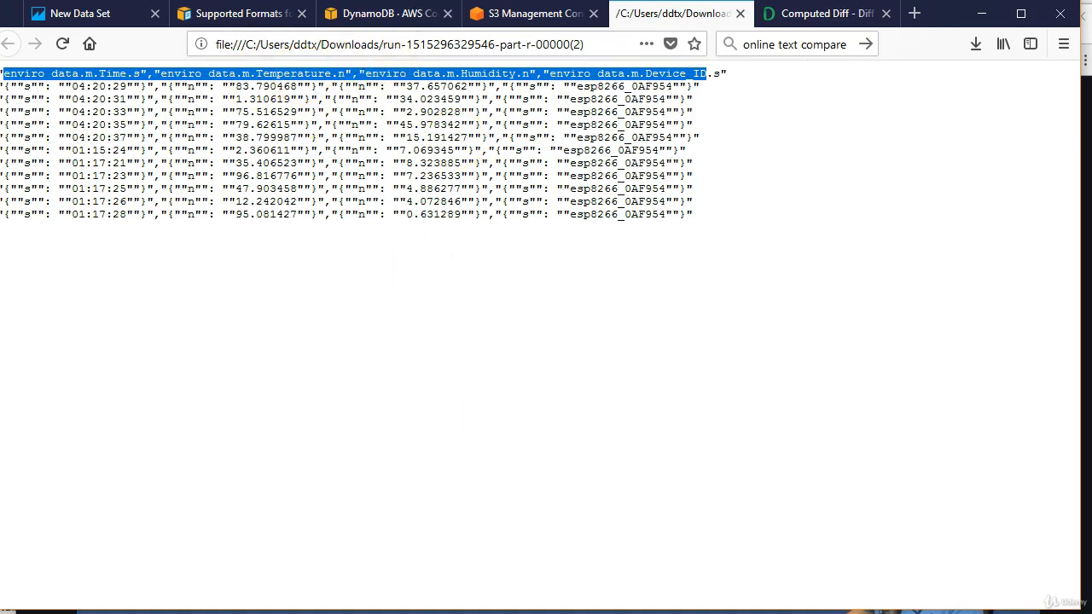
pyautogui.hotkey('alt', 'Tab')
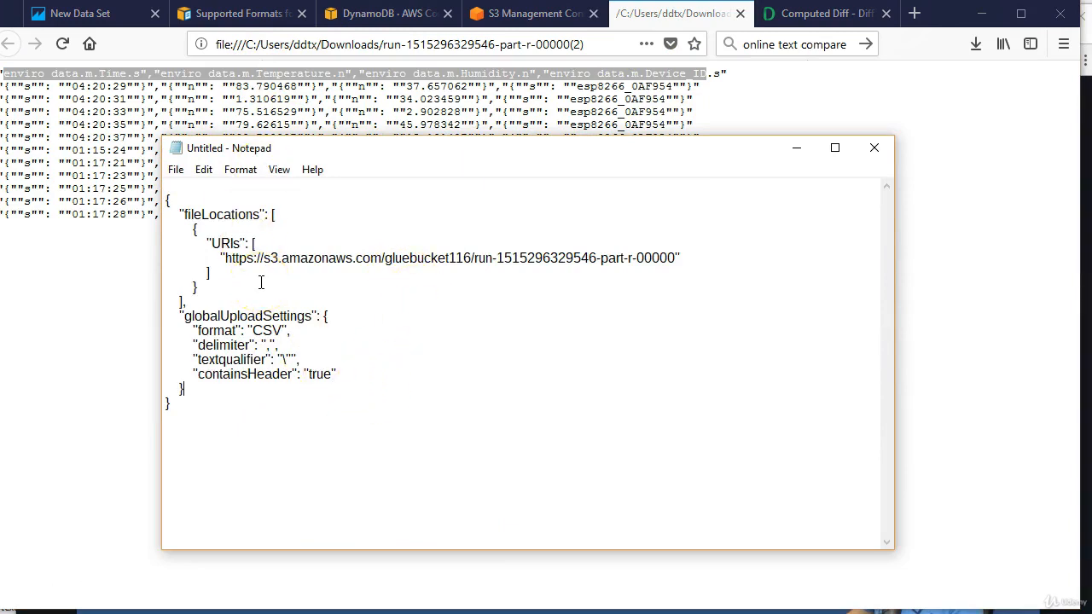
# - Compare the textqualifier lines of the two manifest versions in the Diffchecker comparison, then bring the Notepad manifest back up
pyautogui.click(810, 14)
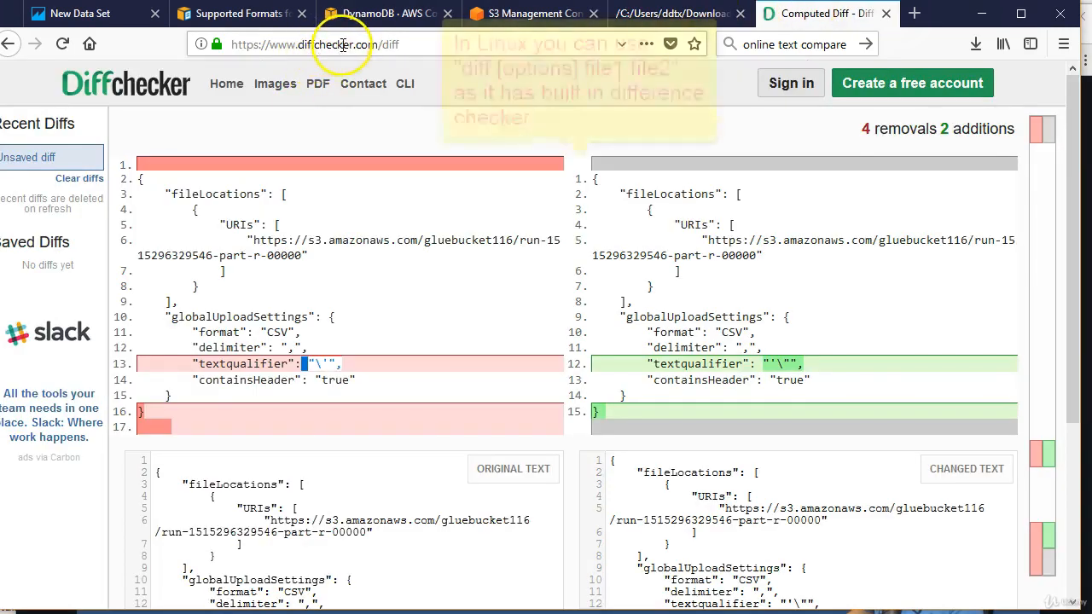
pyautogui.moveTo(756, 364); pyautogui.dragTo(801, 364)
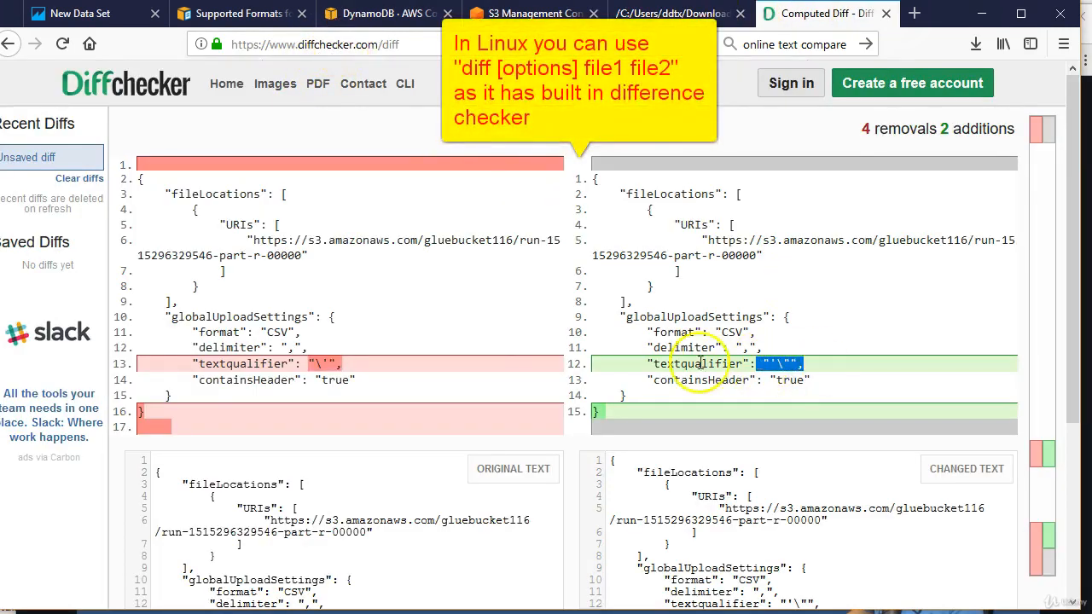
pyautogui.click(314, 364)
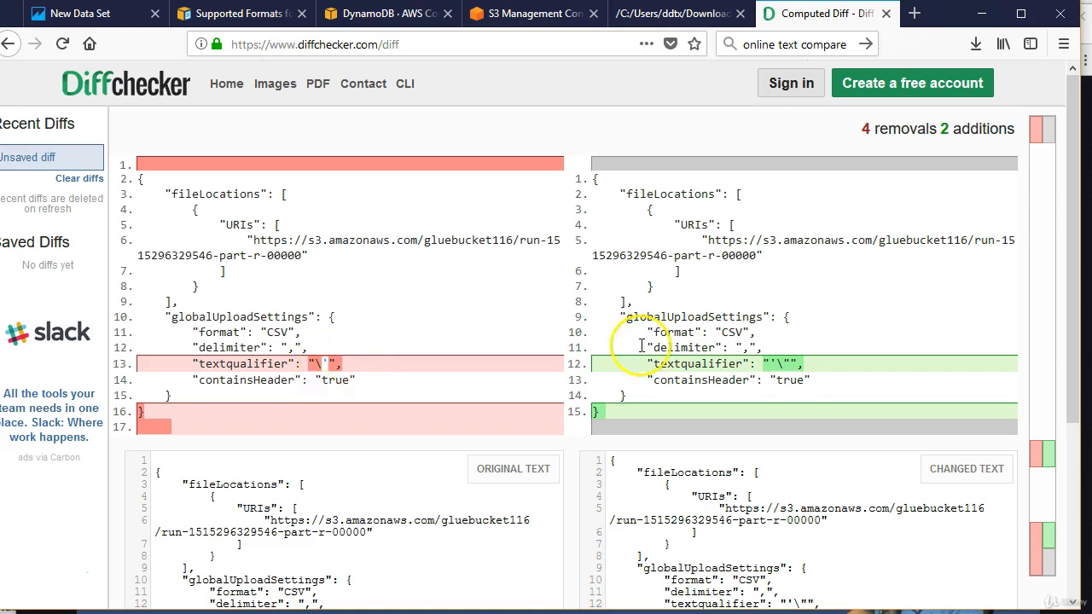
pyautogui.moveTo(766, 364)
pyautogui.mouseDown()
pyautogui.moveTo(799, 365)
pyautogui.moveTo(781, 365)
pyautogui.mouseUp()
pyautogui.click(378, 365)
pyautogui.moveTo(287, 364); pyautogui.dragTo(324, 362)
pyautogui.click(350, 363)
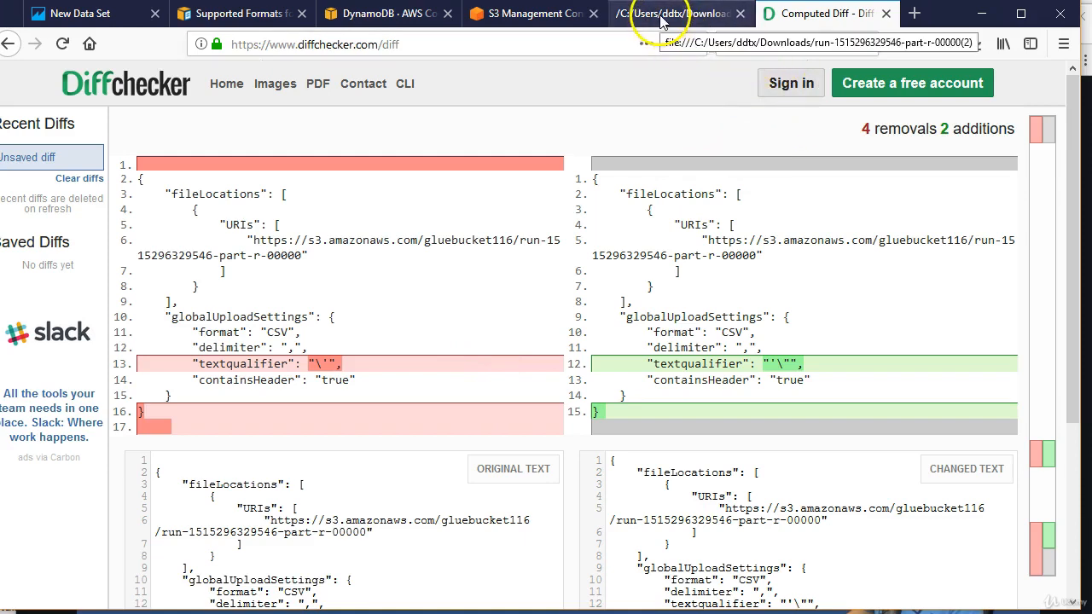
pyautogui.click(523, 609)
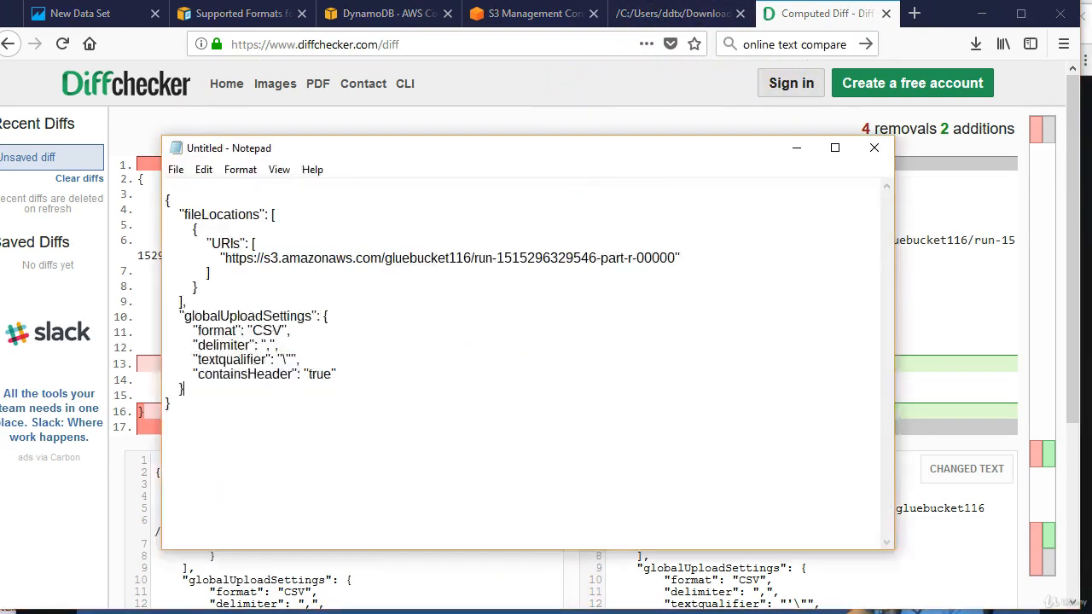
# - Save the manifest in the manifests folder as "ourmani116.json" with the file type All Files
pyautogui.click(175, 170)
pyautogui.click(203, 170)
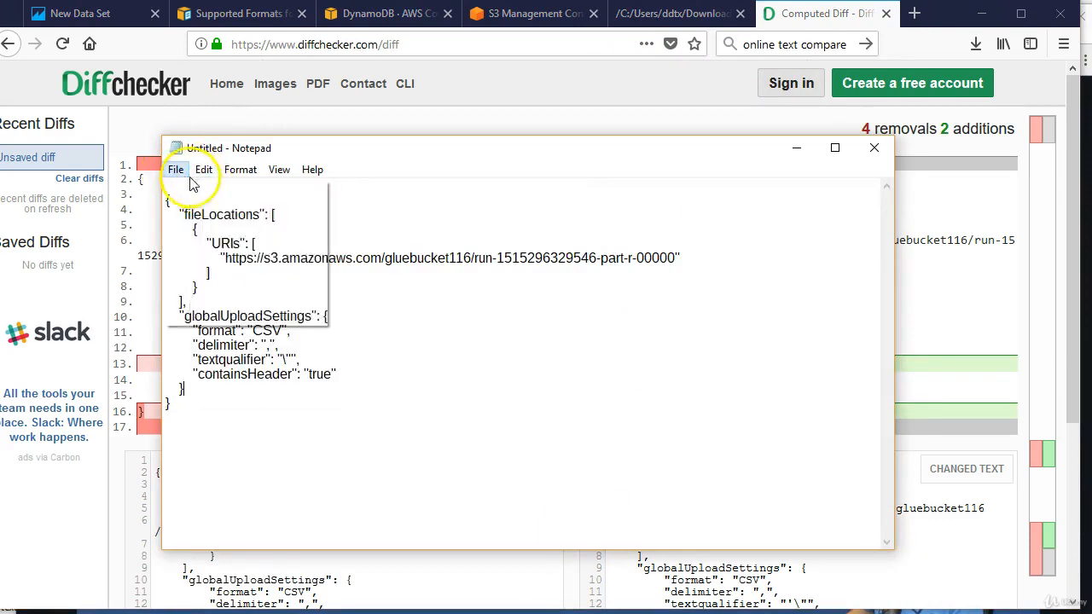
pyautogui.click(174, 169)
pyautogui.click(197, 245)
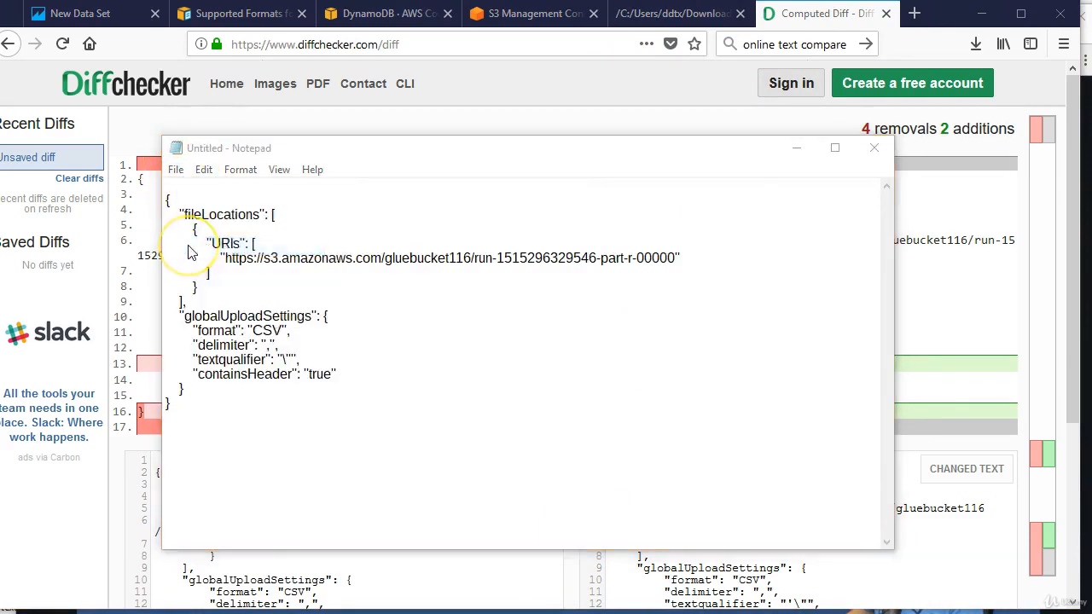
pyautogui.click(415, 473)
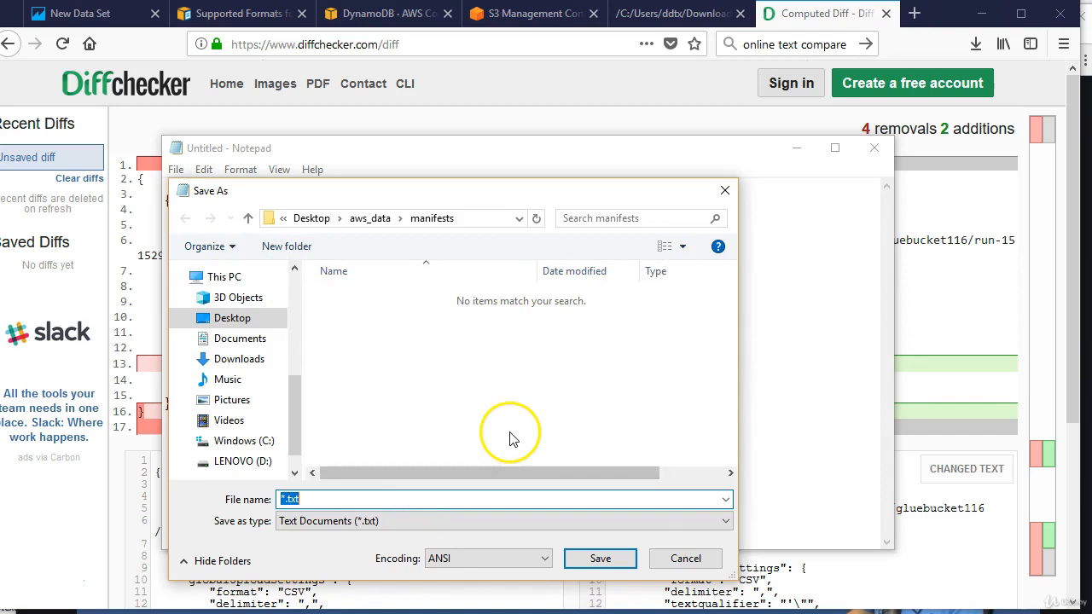
pyautogui.write('"ourmani116')
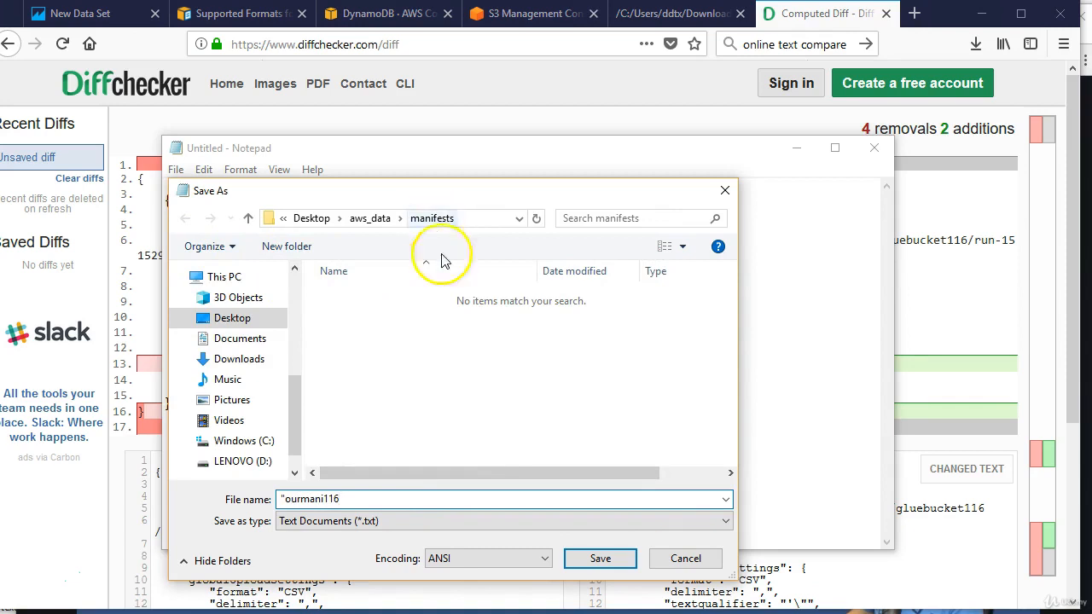
pyautogui.click(432, 521)
pyautogui.click(429, 551)
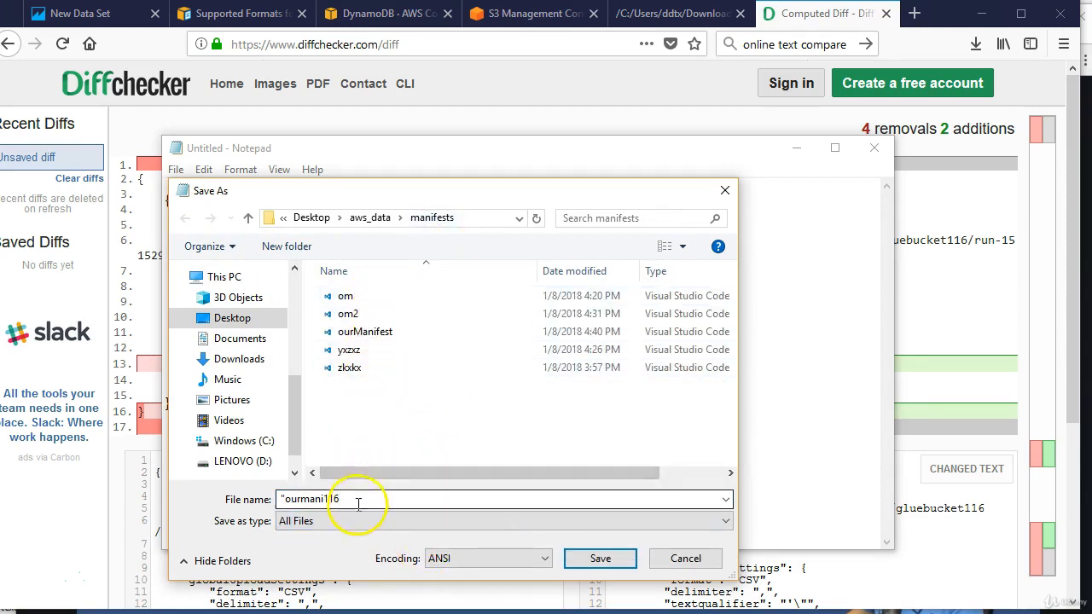
pyautogui.click(390, 500)
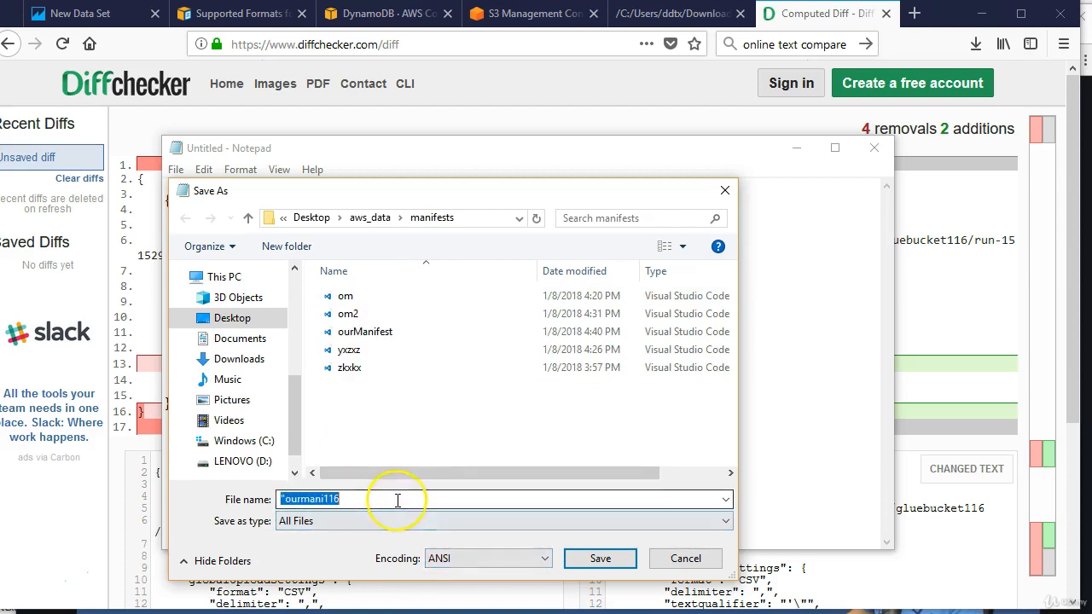
pyautogui.click(398, 501)
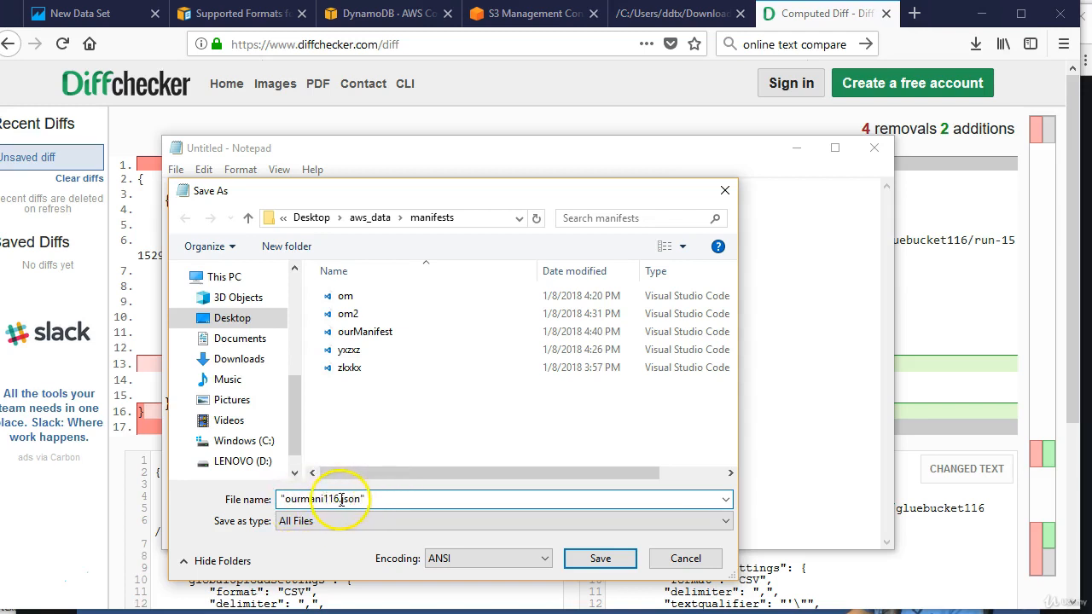
pyautogui.click(601, 559)
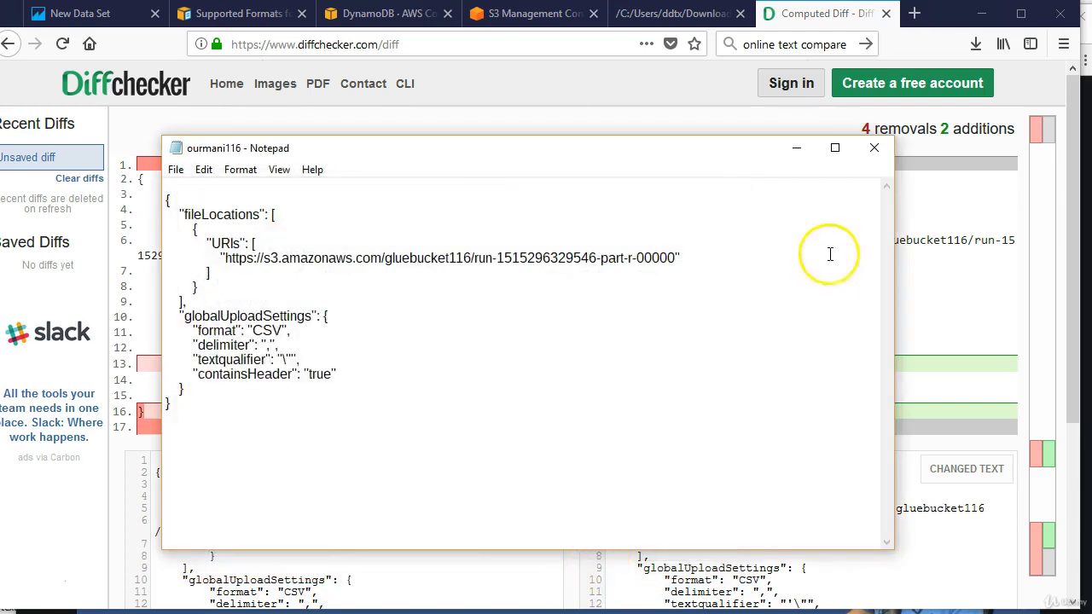
# - Switch from Notepad to QuickSight and name the new S3 data source ourdatasource
pyautogui.click(797, 149)
pyautogui.click(86, 14)
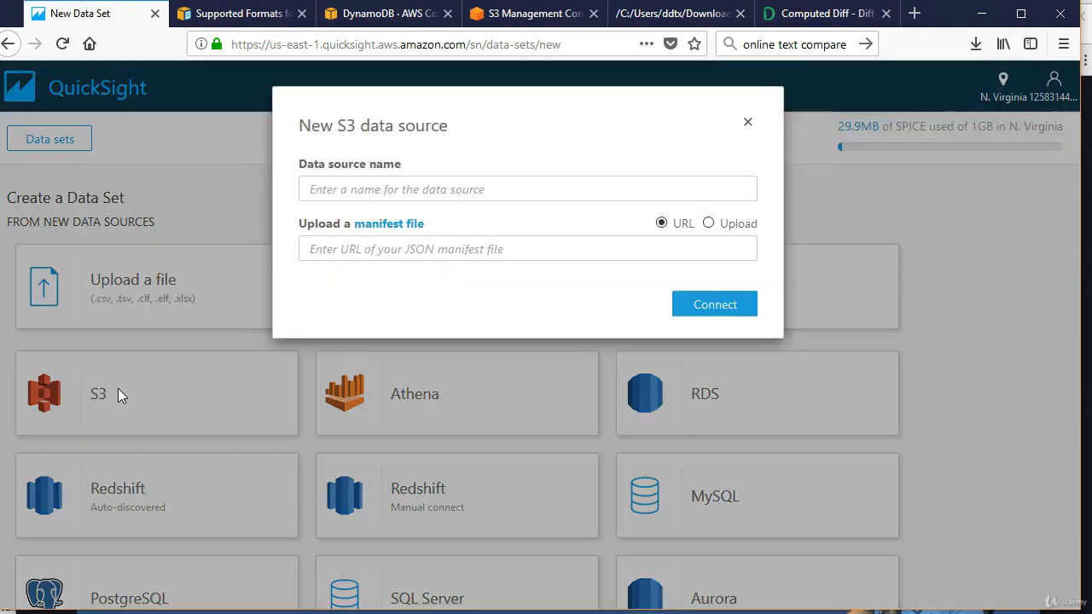
pyautogui.click(416, 192)
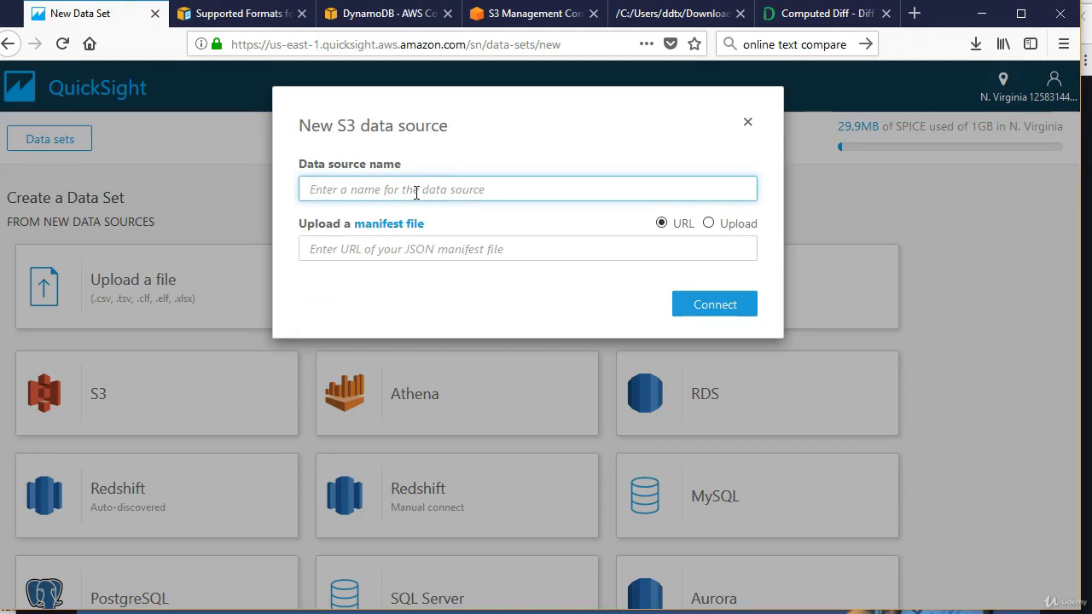
pyautogui.write('ourd')
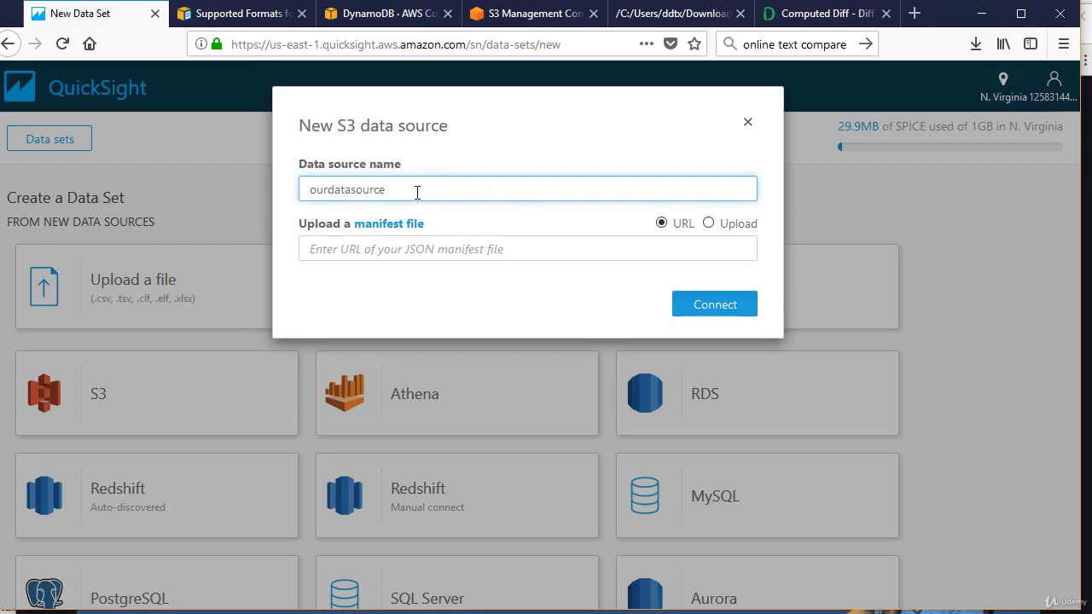
pyautogui.write('atasource')
# - Choose manifest file upload instead of URL, select ourmani116 from the manifests folder, and connect the data source
pyautogui.click(392, 250)
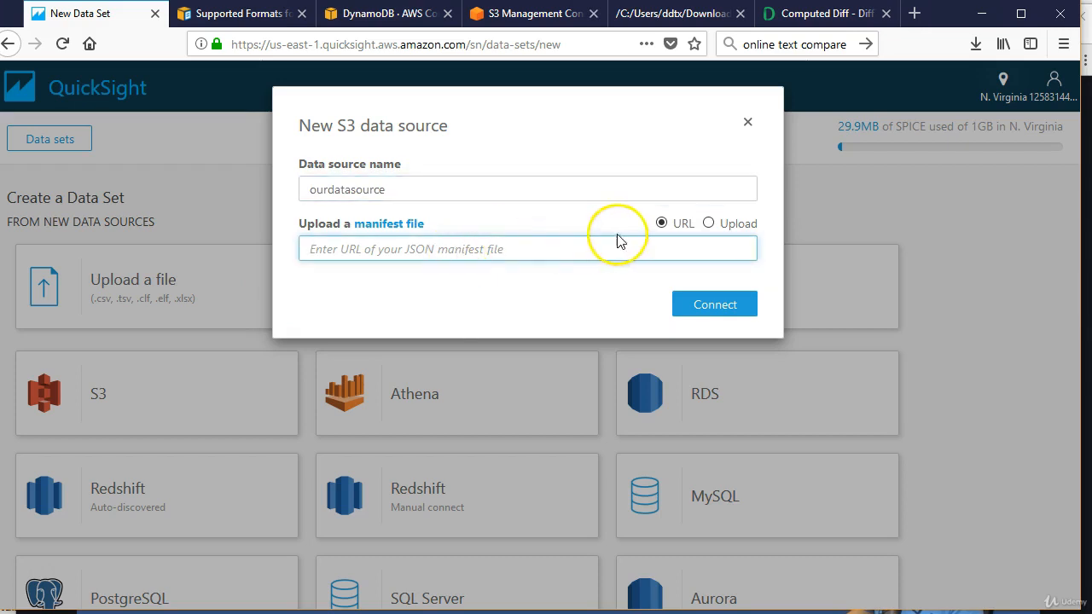
pyautogui.click(708, 223)
pyautogui.click(739, 249)
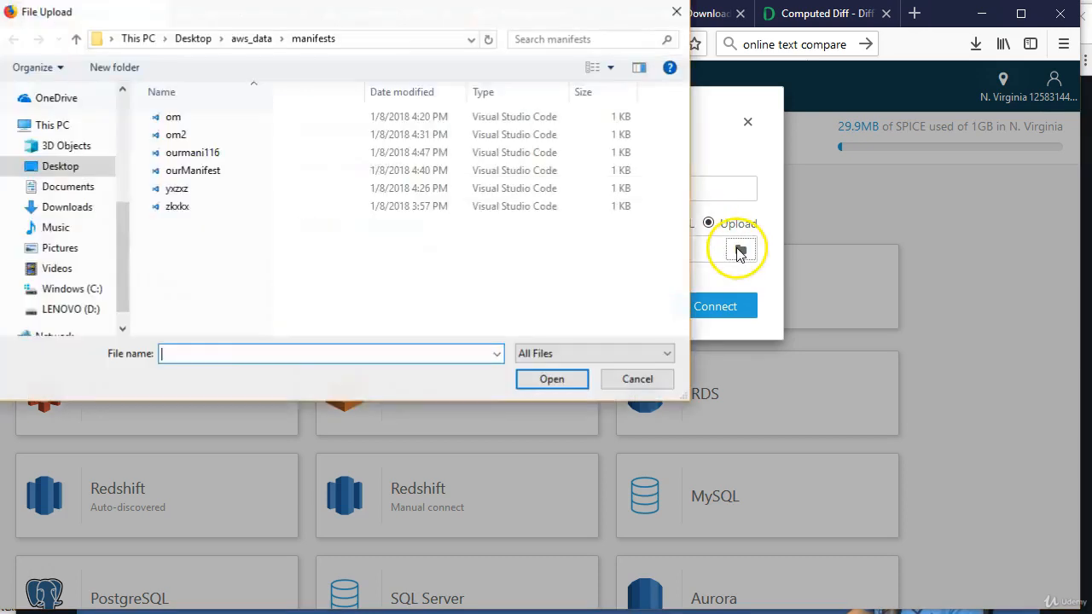
pyautogui.click(195, 155)
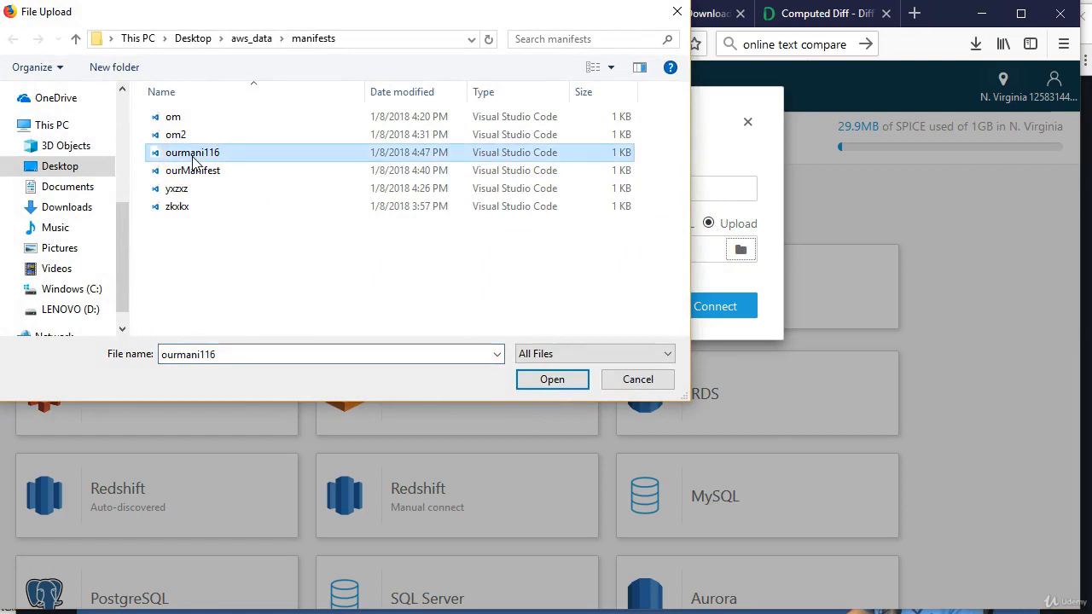
pyautogui.click(550, 381)
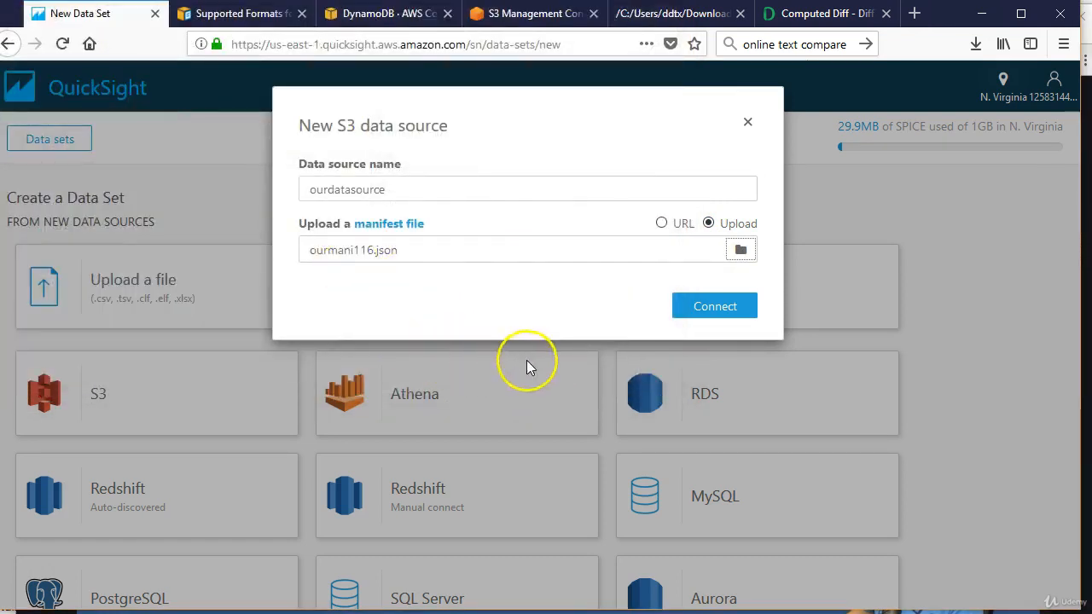
pyautogui.click(717, 303)
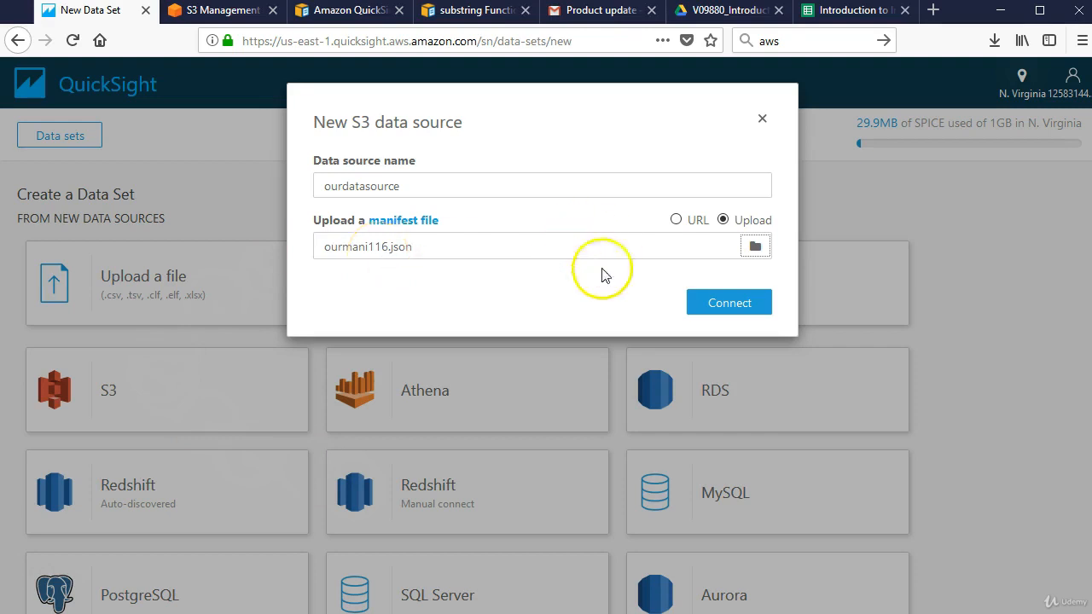
pyautogui.click(701, 303)
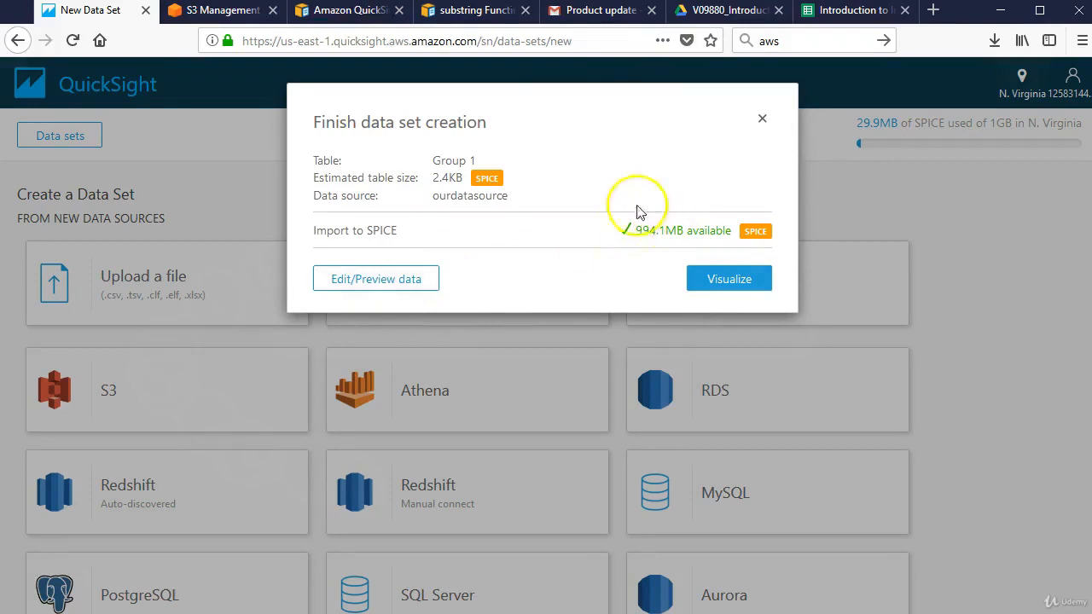
# - Open the new data set for editing and preview, and rename the enviro data.m.Time.s column to time
pyautogui.click(394, 284)
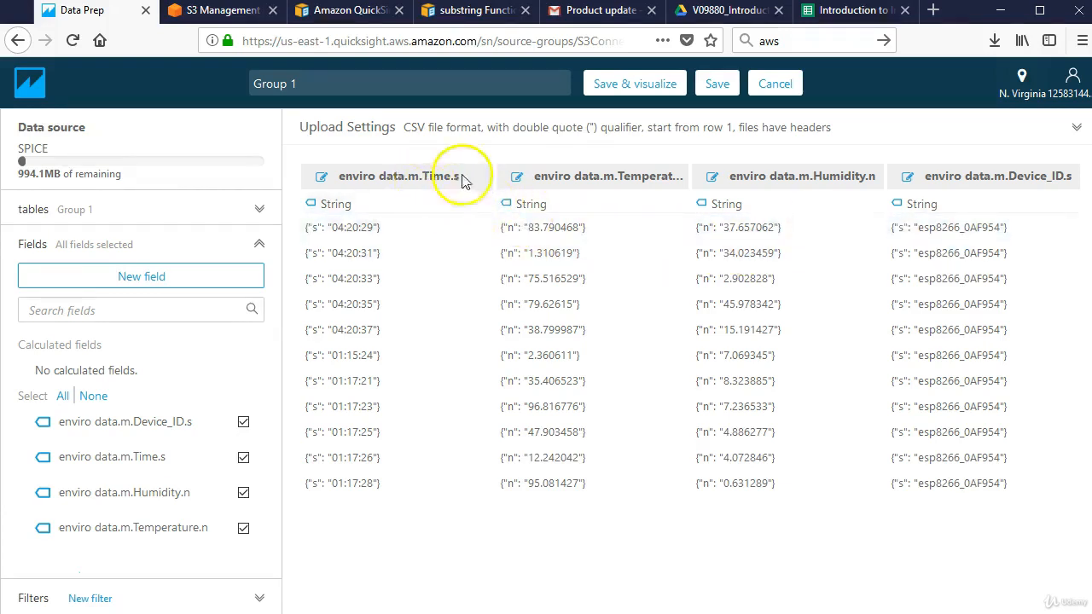
pyautogui.click(321, 177)
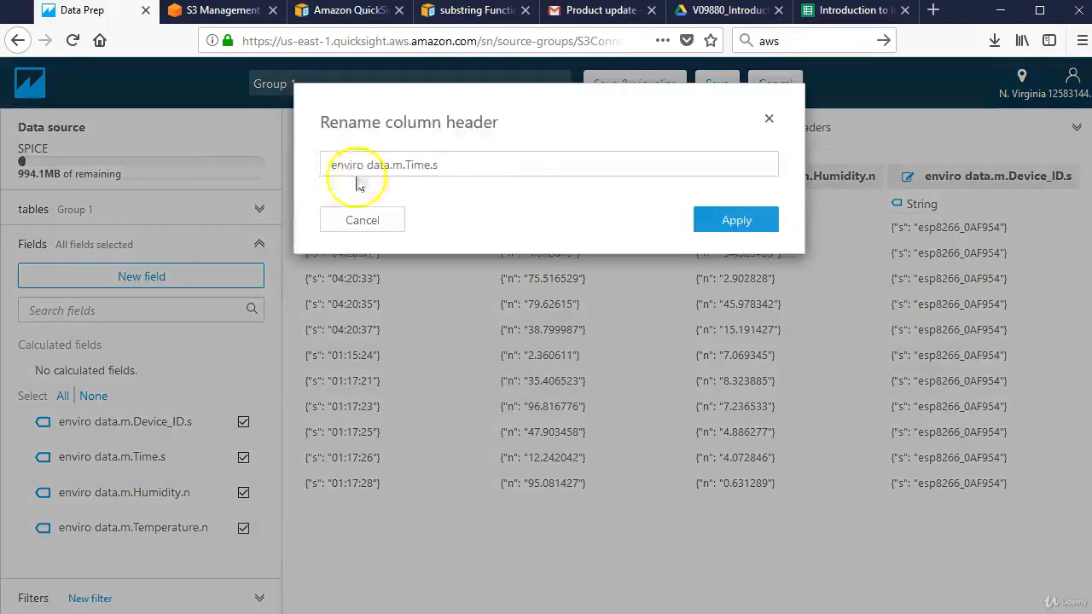
pyautogui.moveTo(499, 166); pyautogui.dragTo(199, 127)
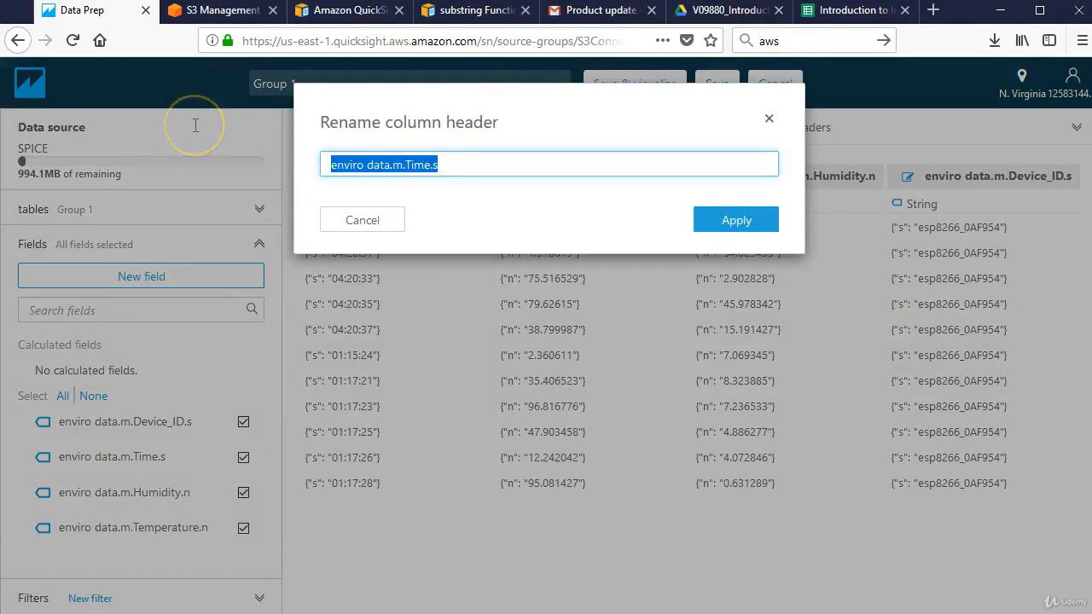
pyautogui.write('times')
pyautogui.press('BackSpace')
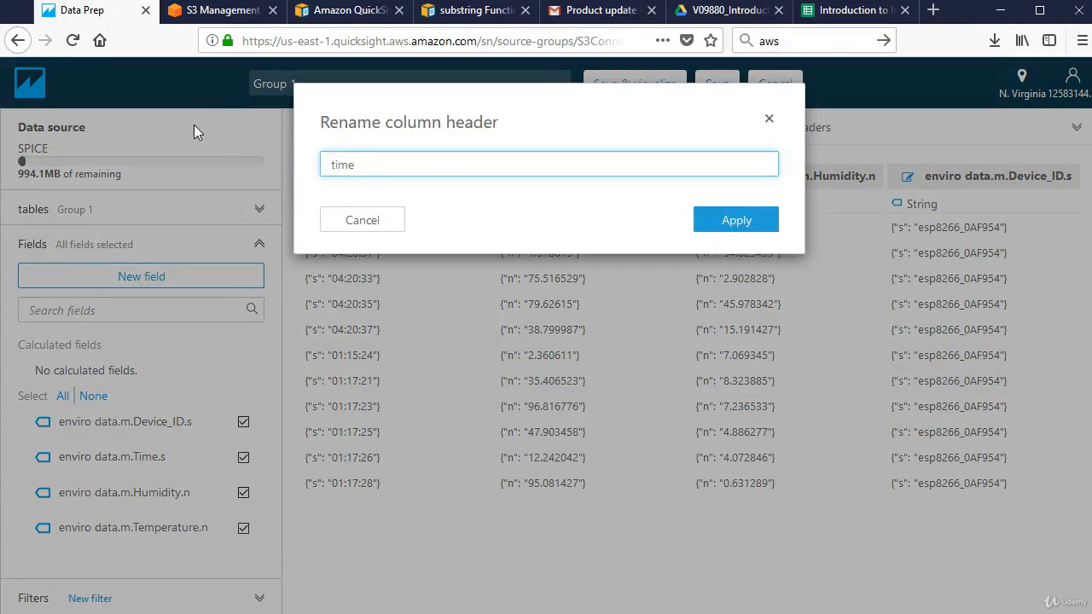
pyautogui.click(726, 220)
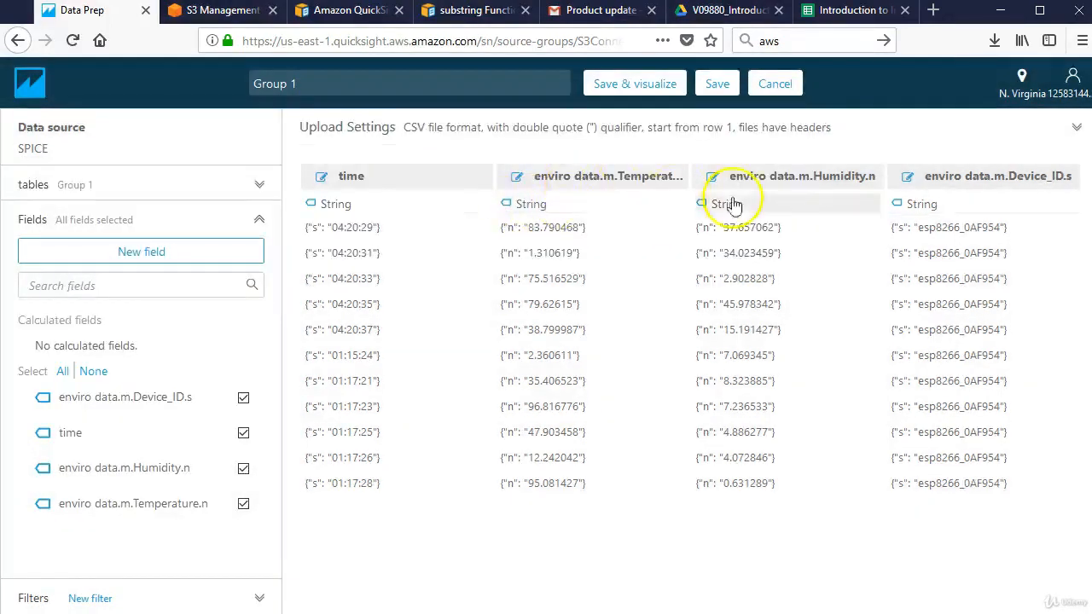
# - Rename the enviro data.m.Temperature.n column to temp and the enviro data.m.Humidity.n column to humidity
pyautogui.click(516, 182)
pyautogui.moveTo(512, 166); pyautogui.dragTo(116, 133)
pyautogui.write('temp')
pyautogui.click(652, 222)
pyautogui.click(712, 176)
pyautogui.moveTo(742, 167); pyautogui.dragTo(110, 127)
pyautogui.write('humidity')
pyautogui.click(701, 215)
# - Rename the enviro data.m.Device_ID.s column to Device_ID
pyautogui.click(906, 177)
pyautogui.write('Device_ID')
pyautogui.click(725, 220)
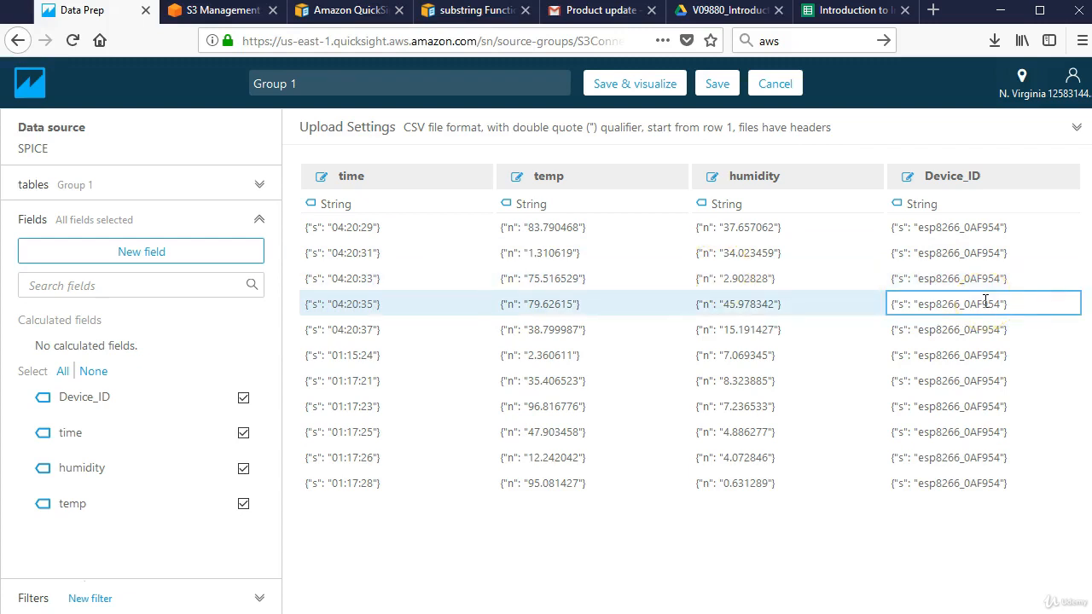
# - Start a new calculated field and insert the substring function from the function list into its formula
pyautogui.click(189, 255)
pyautogui.moveTo(372, 224); pyautogui.dragTo(409, 202)
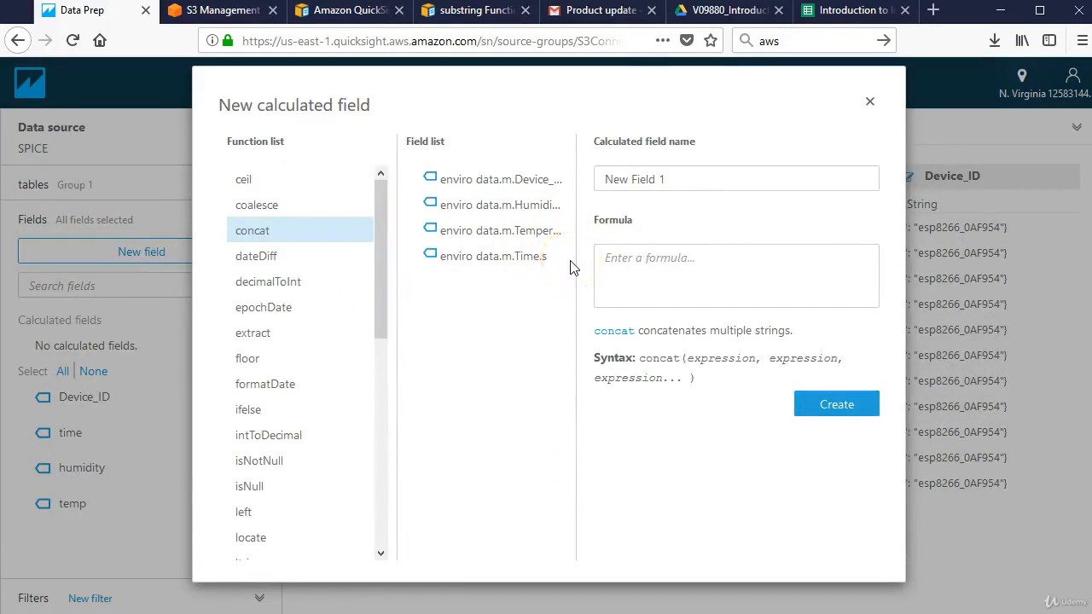
pyautogui.click(365, 307)
pyautogui.scroll(-5, 366, 324)
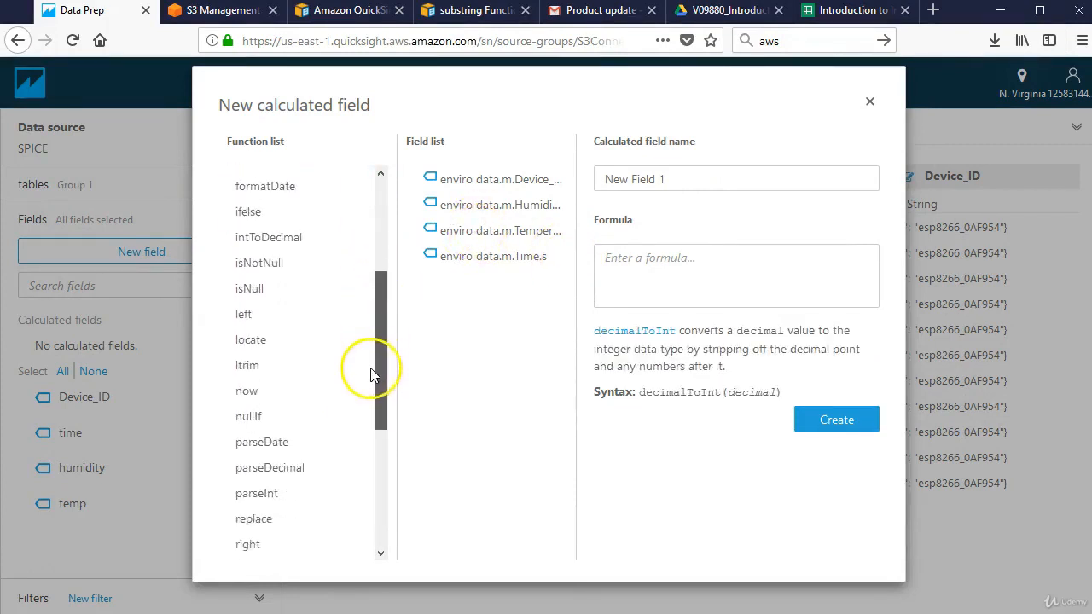
pyautogui.scroll(-4, 370, 375)
pyautogui.scroll(-5, 406, 411)
pyautogui.scroll(-1, 389, 474)
pyautogui.click(312, 460)
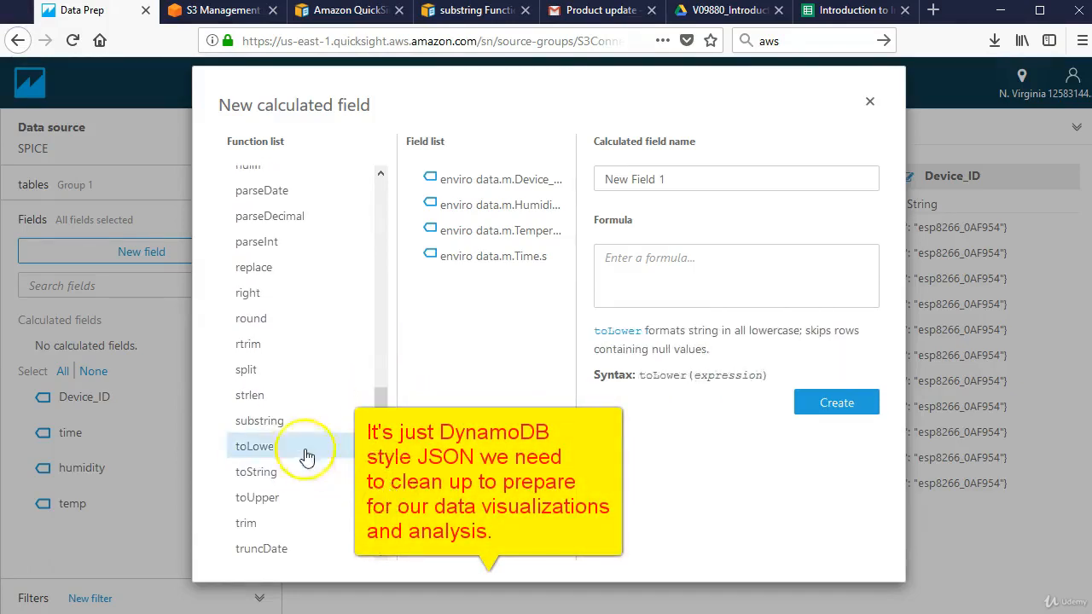
pyautogui.click(266, 426)
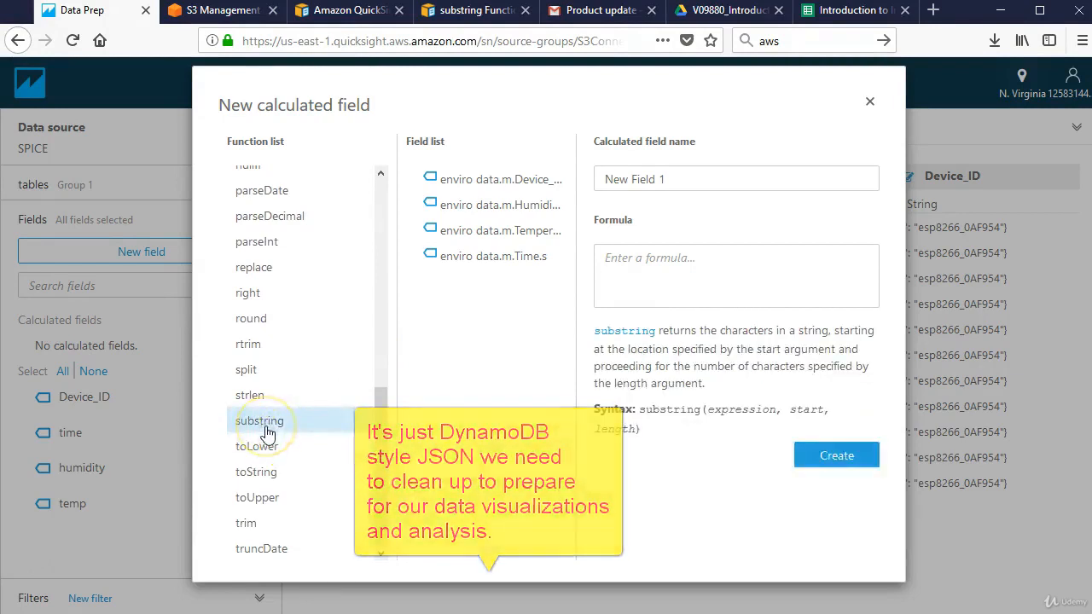
pyautogui.doubleClick(266, 431)
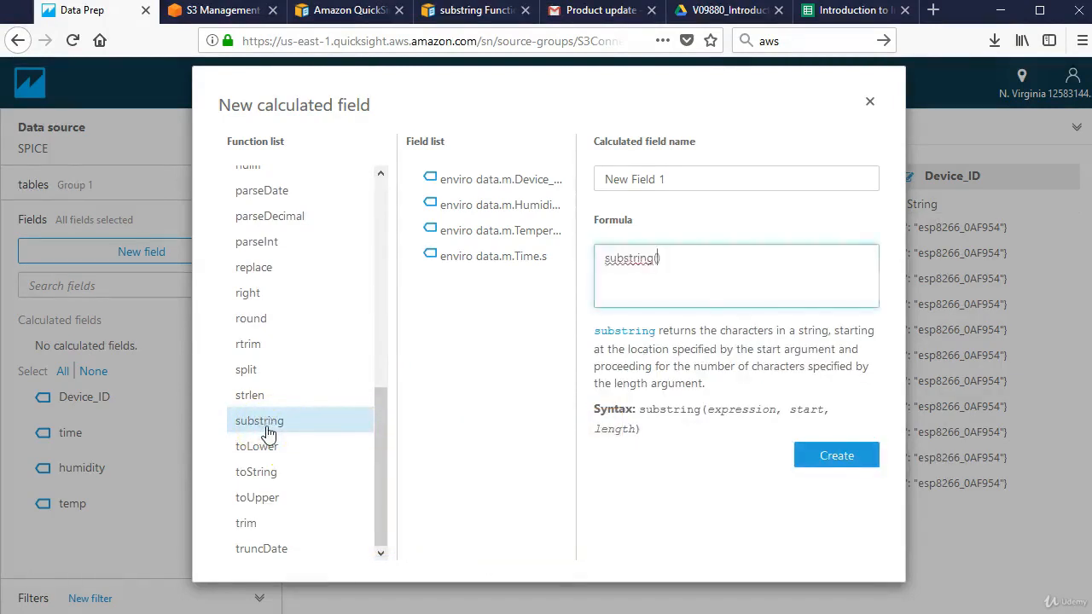
pyautogui.click(245, 370)
pyautogui.click(657, 260)
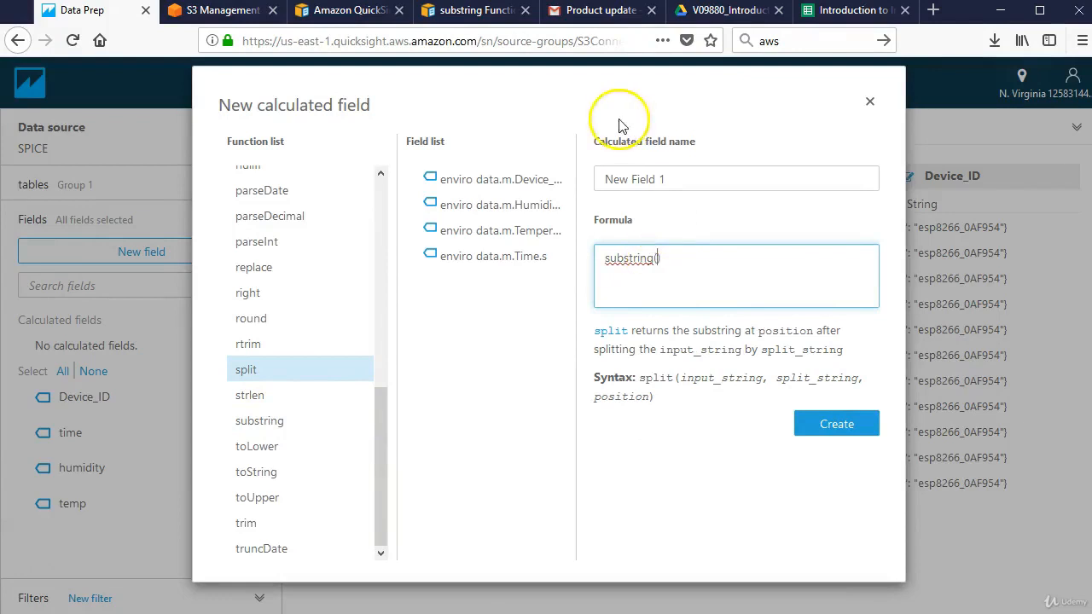
pyautogui.moveTo(575, 90); pyautogui.dragTo(434, 136)
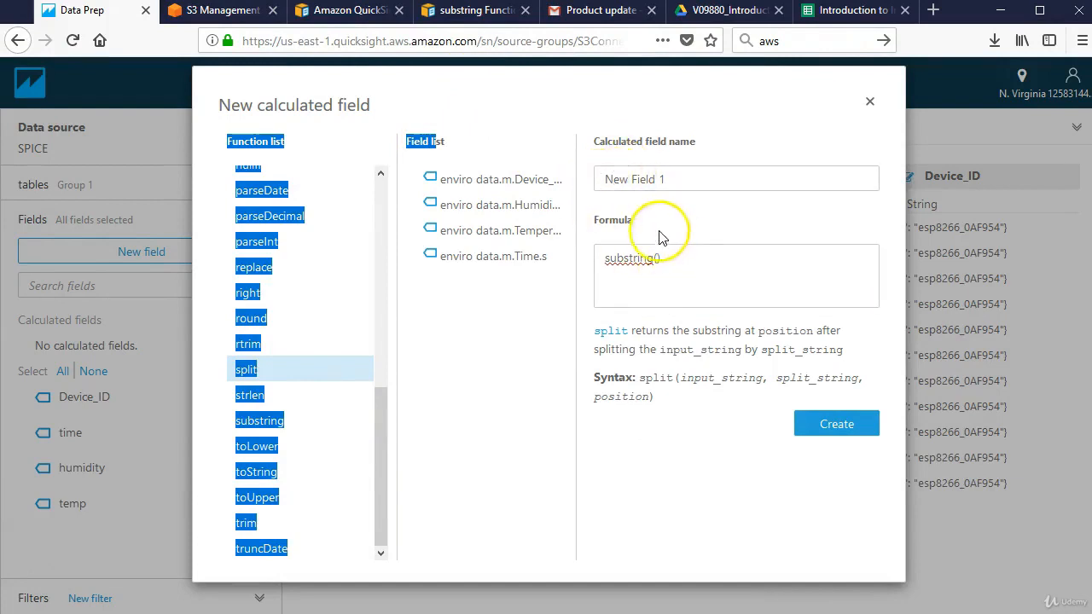
# - Name the new calculated field NewTime
pyautogui.click(690, 184)
pyautogui.press('BackSpace')
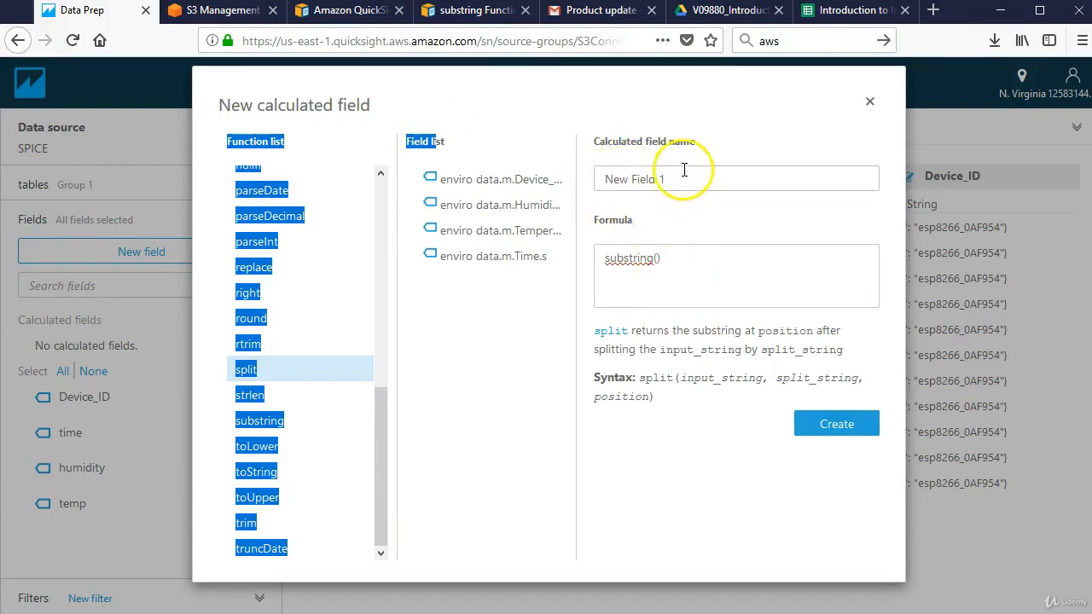
pyautogui.moveTo(689, 180); pyautogui.dragTo(628, 185)
pyautogui.press('BackSpace')
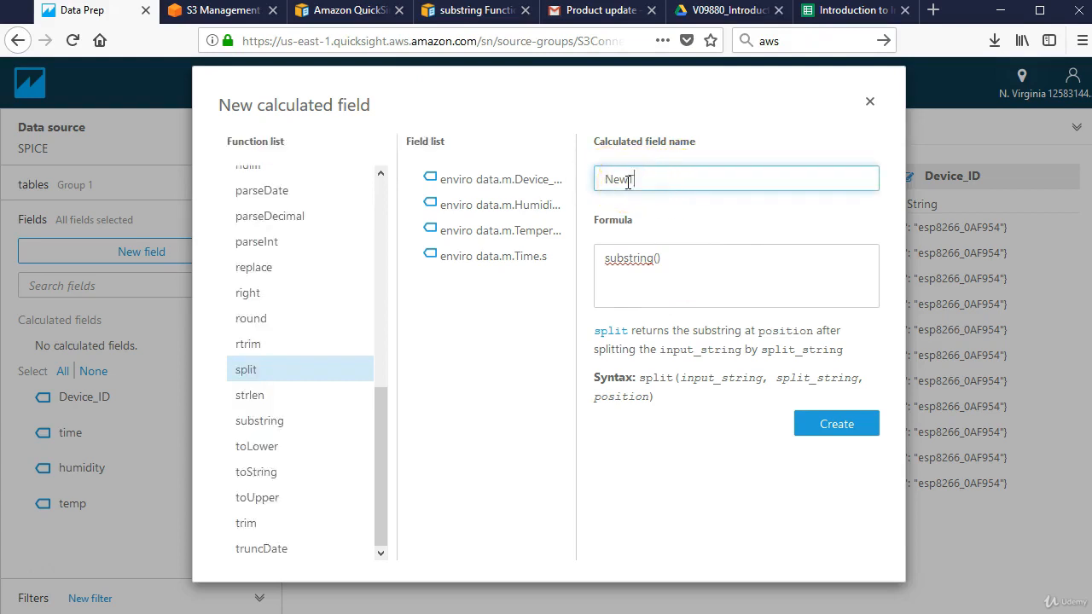
# - Complete the NewTime formula as substring(time, 8,8) and create the field
pyautogui.click(688, 268)
pyautogui.click(656, 260)
pyautogui.click(657, 260)
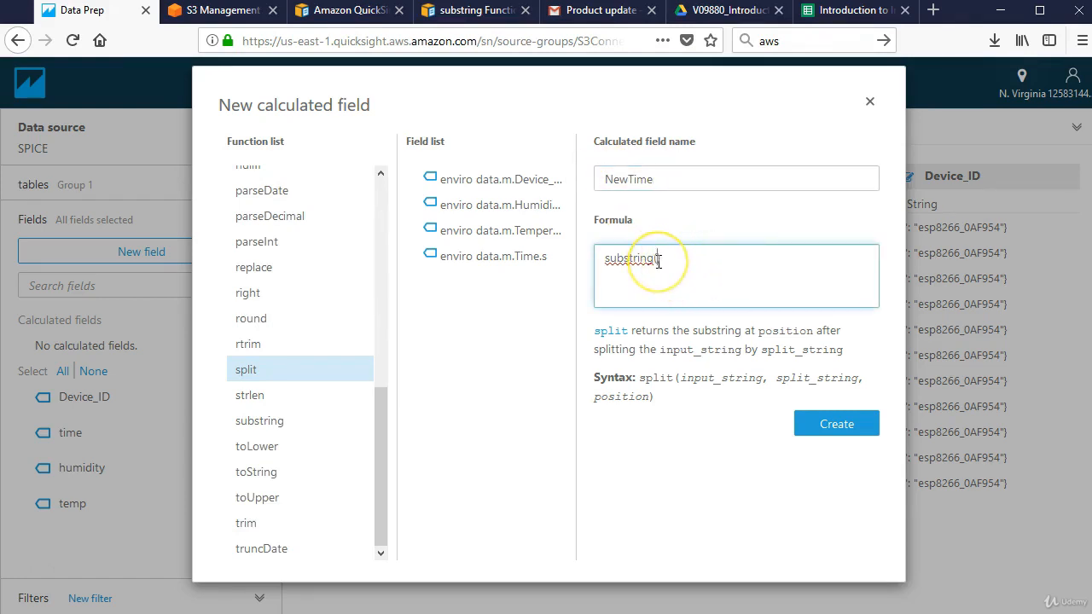
pyautogui.write('time,')
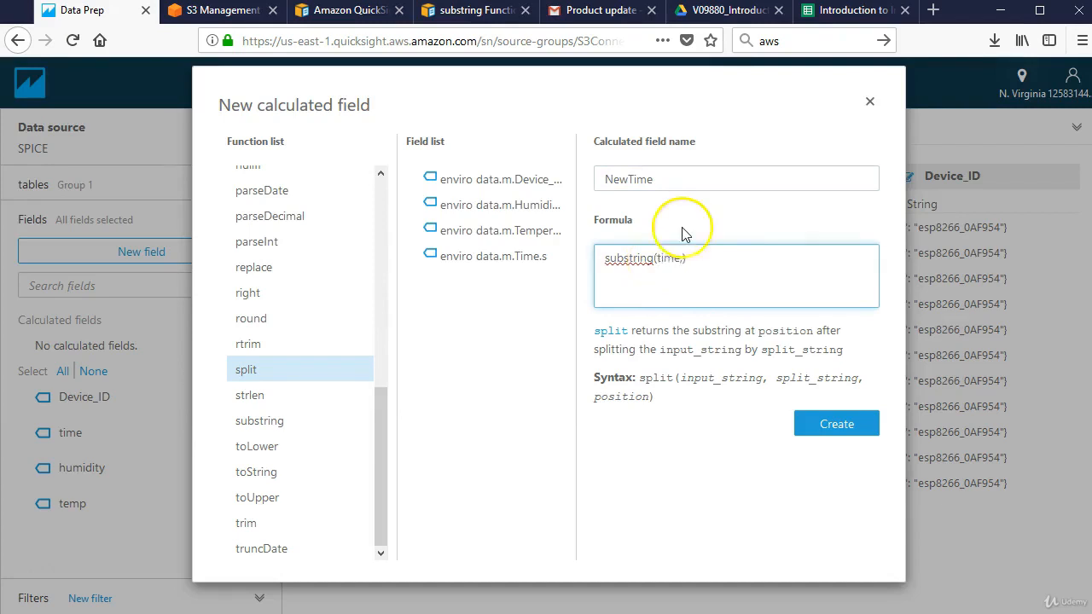
pyautogui.click(670, 230)
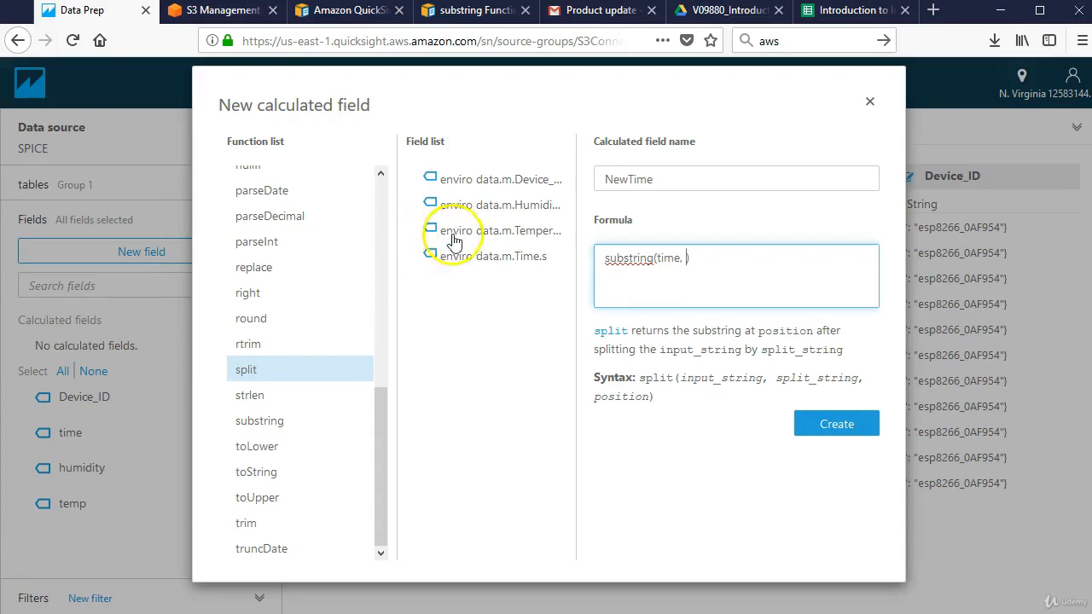
pyautogui.click(496, 103)
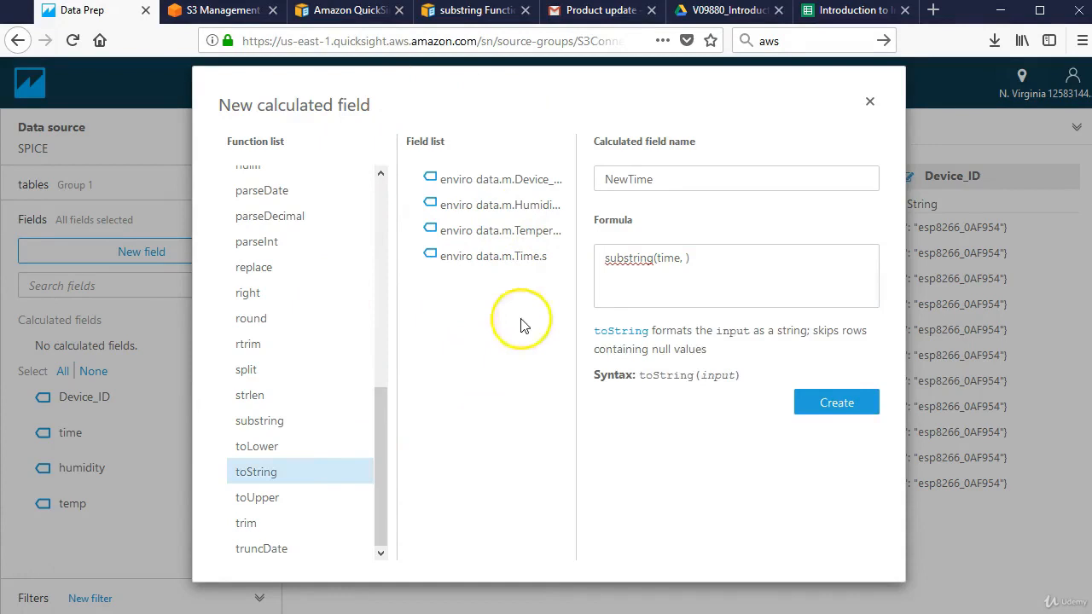
pyautogui.click(683, 257)
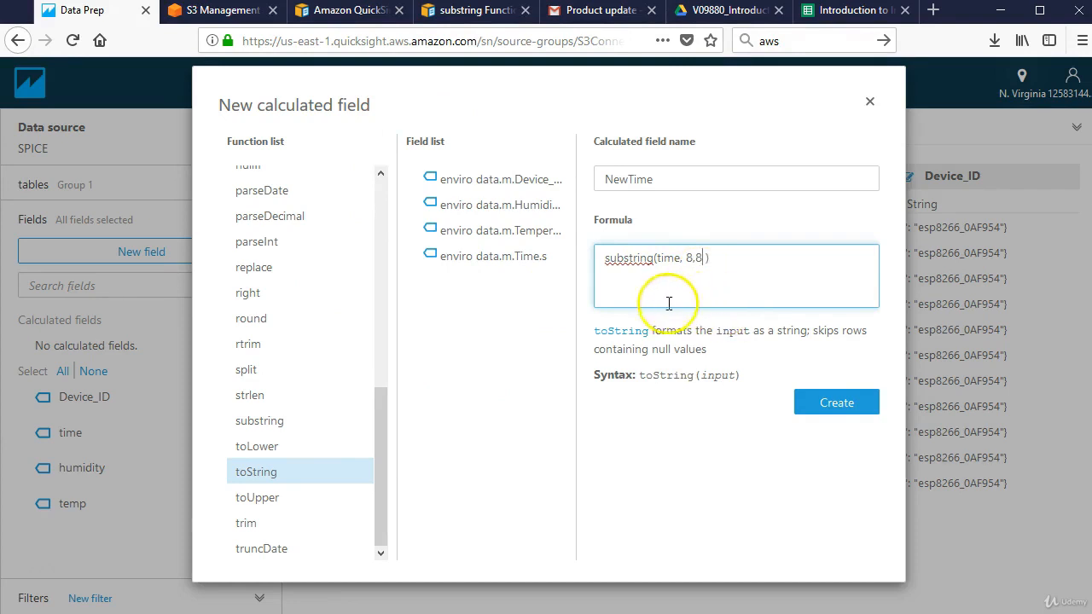
pyautogui.click(832, 413)
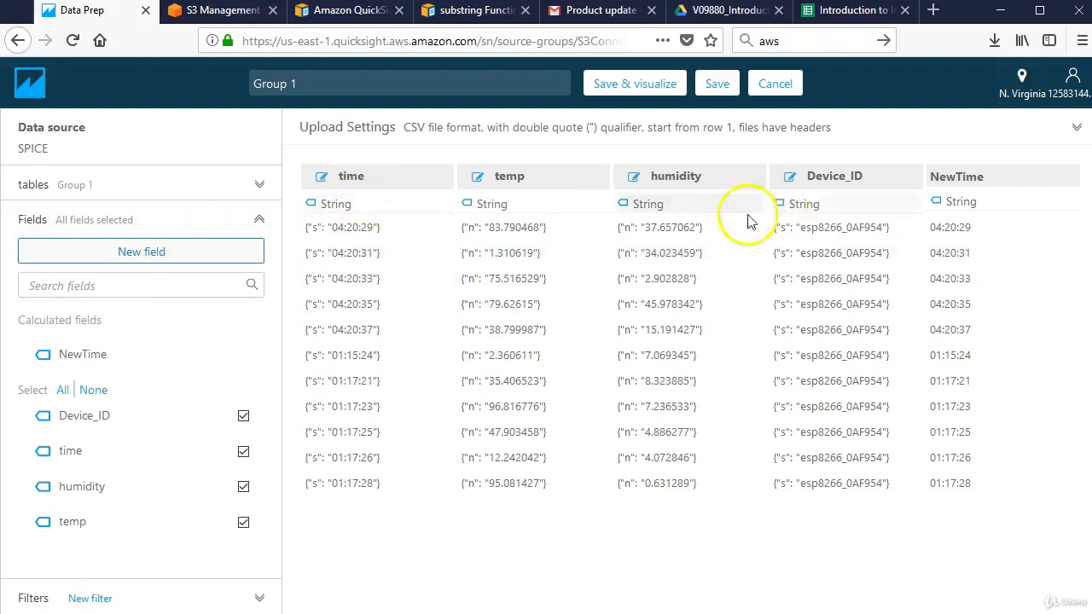
# - Create a calculated field named NewTemp with the formula substring(temp, 8,9)
pyautogui.click(119, 251)
pyautogui.doubleClick(635, 179)
pyautogui.press('BackSpace')
pyautogui.press('BackSpace')
pyautogui.write('Temp')
pyautogui.click(628, 276)
pyautogui.write('substring(temp, 8')
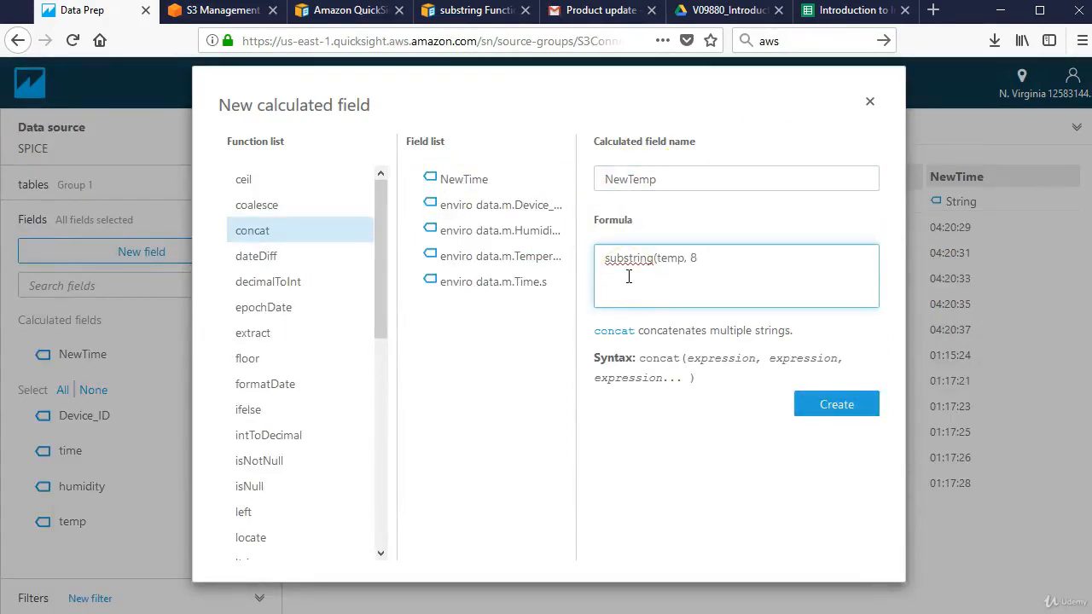
pyautogui.write(',8)')
pyautogui.click(805, 406)
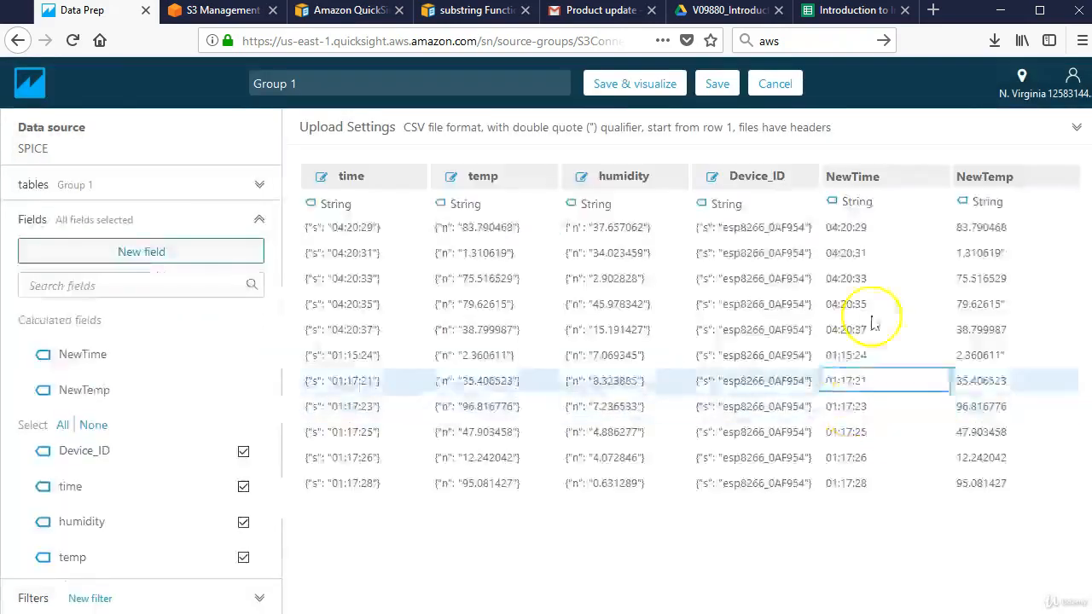
# - Create a calculated field named NewHumid with the formula substring(humidity, 8,9)
pyautogui.click(156, 251)
pyautogui.doubleClick(638, 177)
pyautogui.press('BackSpace')
pyautogui.press('BackSpace')
pyautogui.write('Humid')
pyautogui.click(653, 280)
pyautogui.write('substring')
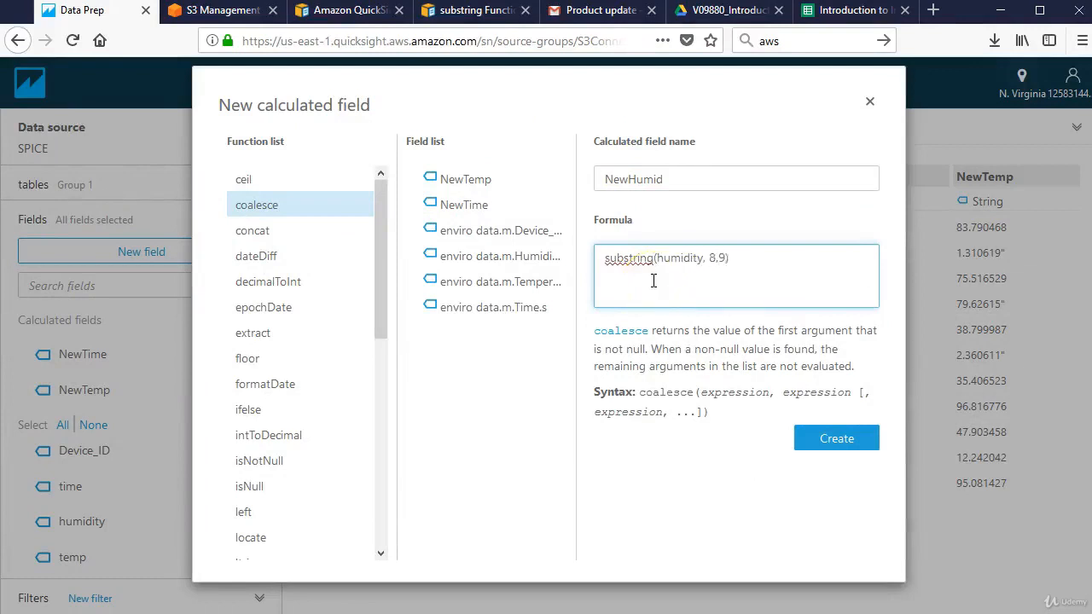
pyautogui.click(816, 439)
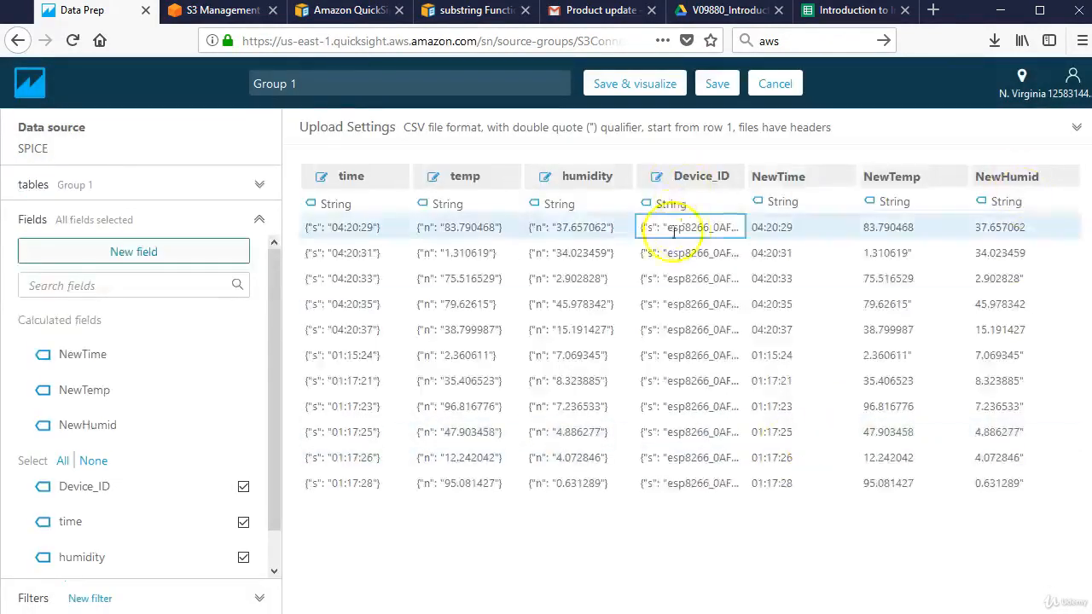
# - Create a calculated field named NewDevice with the formula substring(Device_ID,8,13)
pyautogui.click(188, 255)
pyautogui.write('NewDevice')
pyautogui.click(648, 266)
pyautogui.write('substring(Device_ID,')
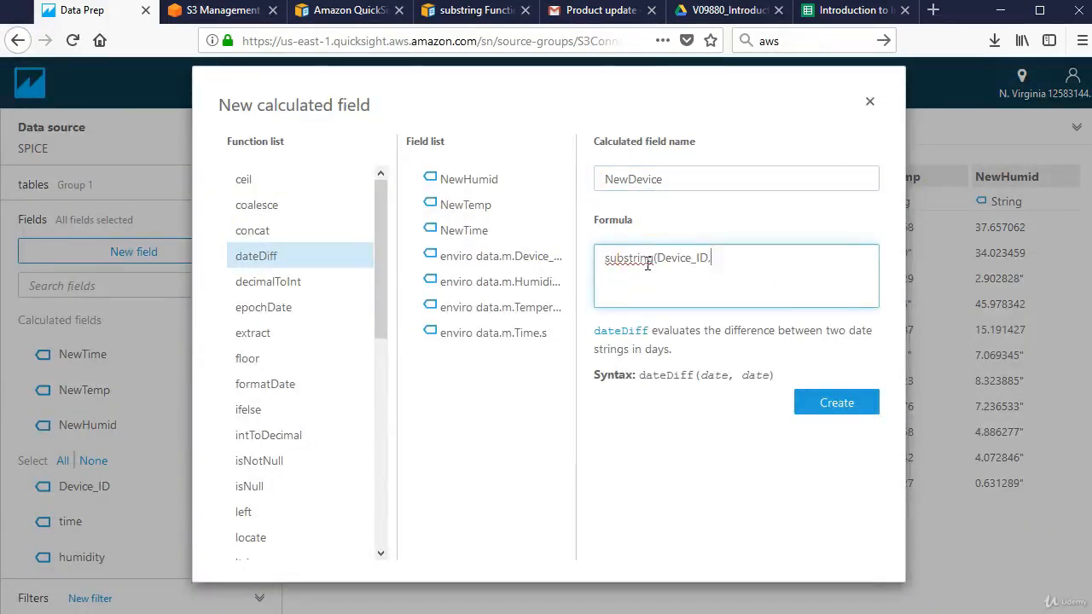
pyautogui.write('8,13)')
pyautogui.click(831, 402)
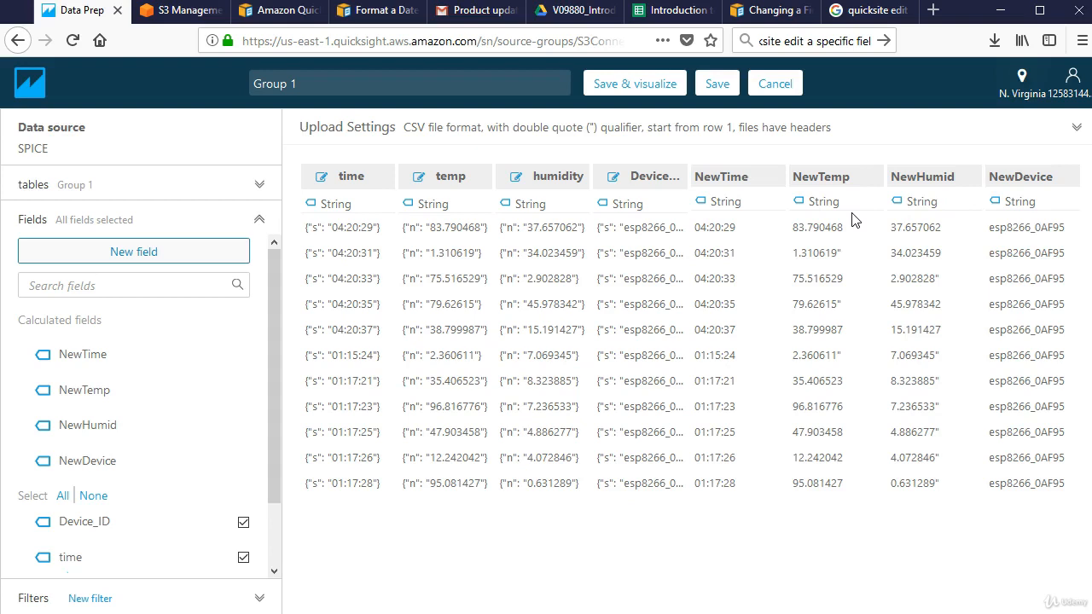
# - Examine the NewTime, NewTemp and NewHumid preview values row by row for leftover characters
pyautogui.click(740, 327)
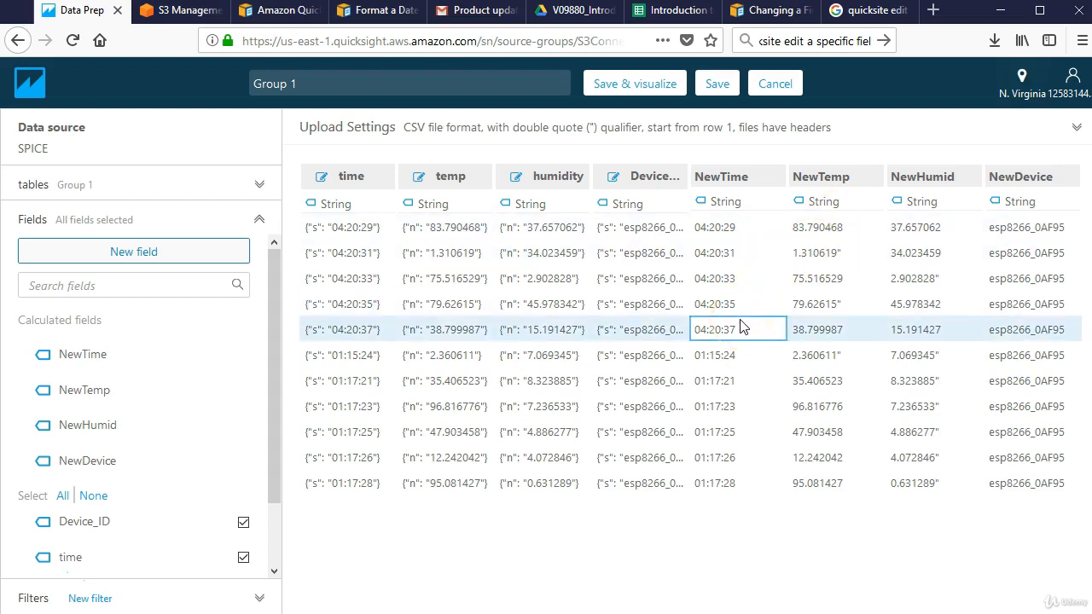
pyautogui.click(741, 326)
pyautogui.click(842, 321)
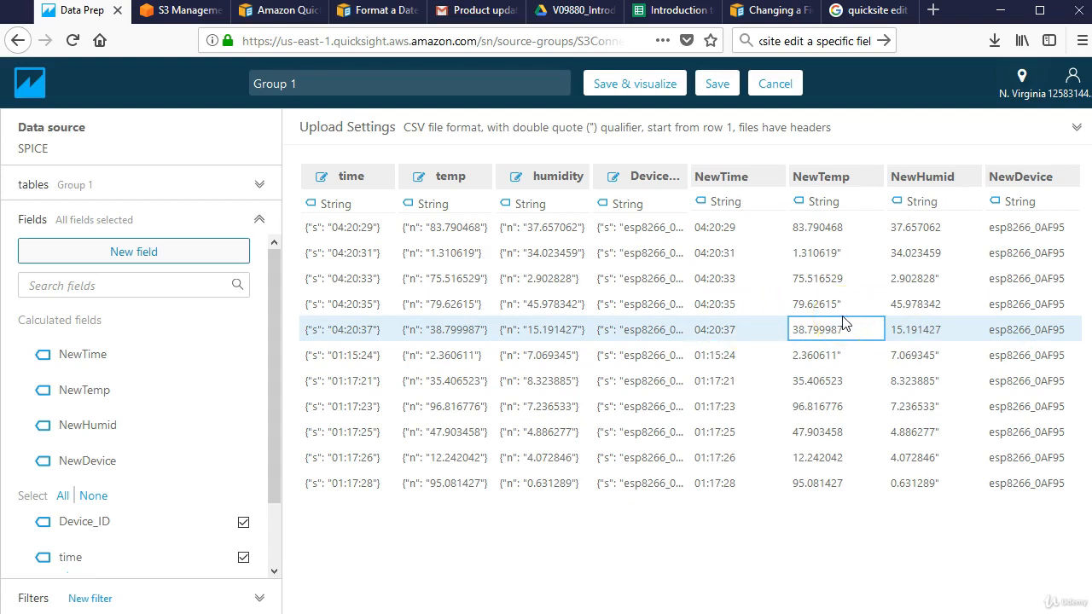
pyautogui.click(843, 322)
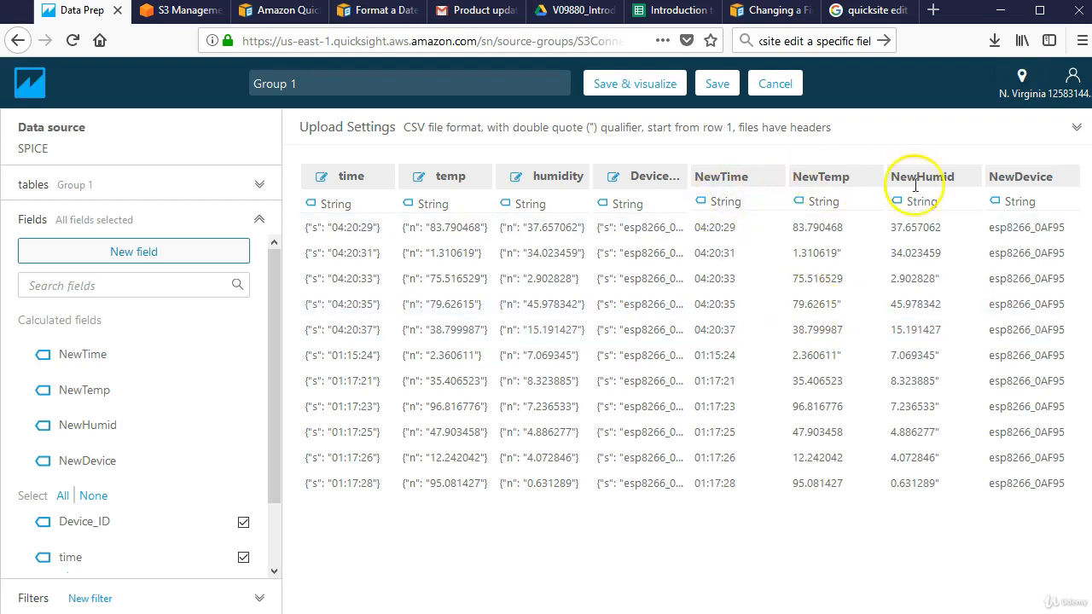
pyautogui.click(829, 275)
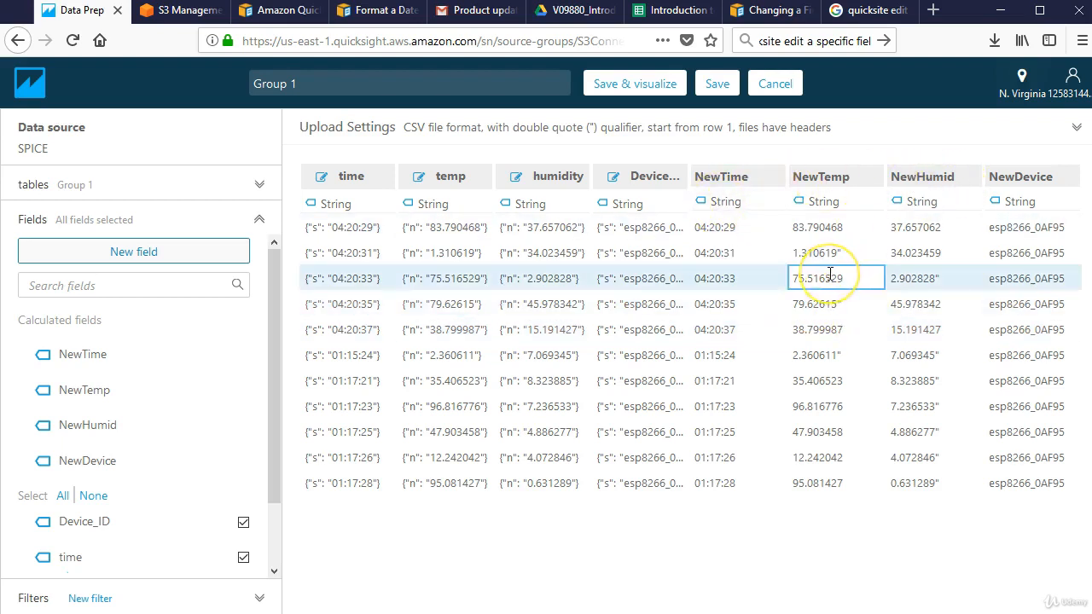
pyautogui.click(866, 260)
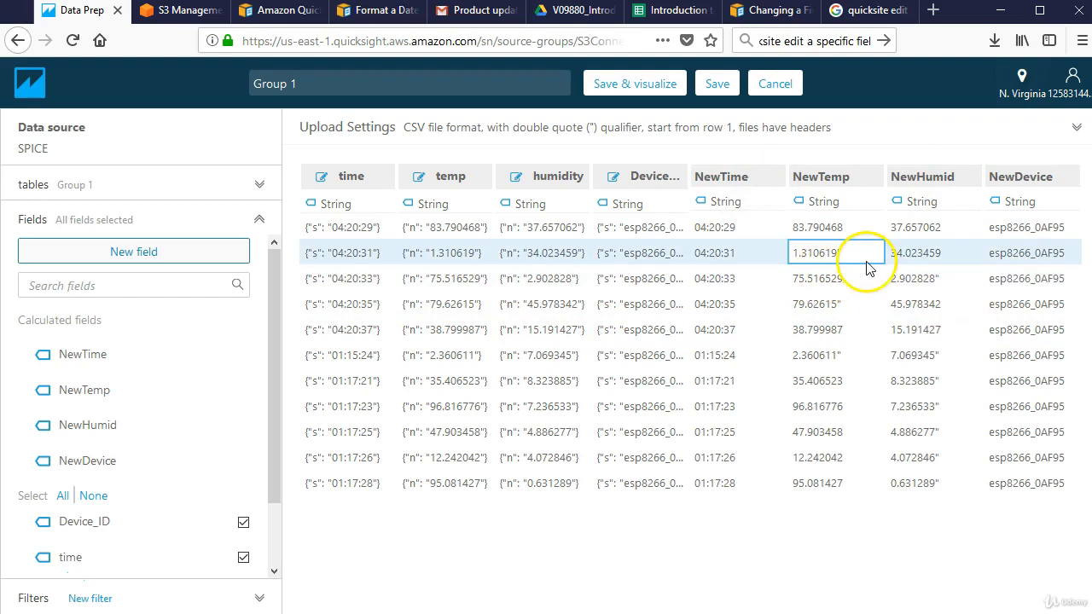
pyautogui.click(853, 278)
pyautogui.click(934, 305)
pyautogui.click(853, 306)
pyautogui.click(934, 407)
pyautogui.click(845, 381)
pyautogui.click(839, 353)
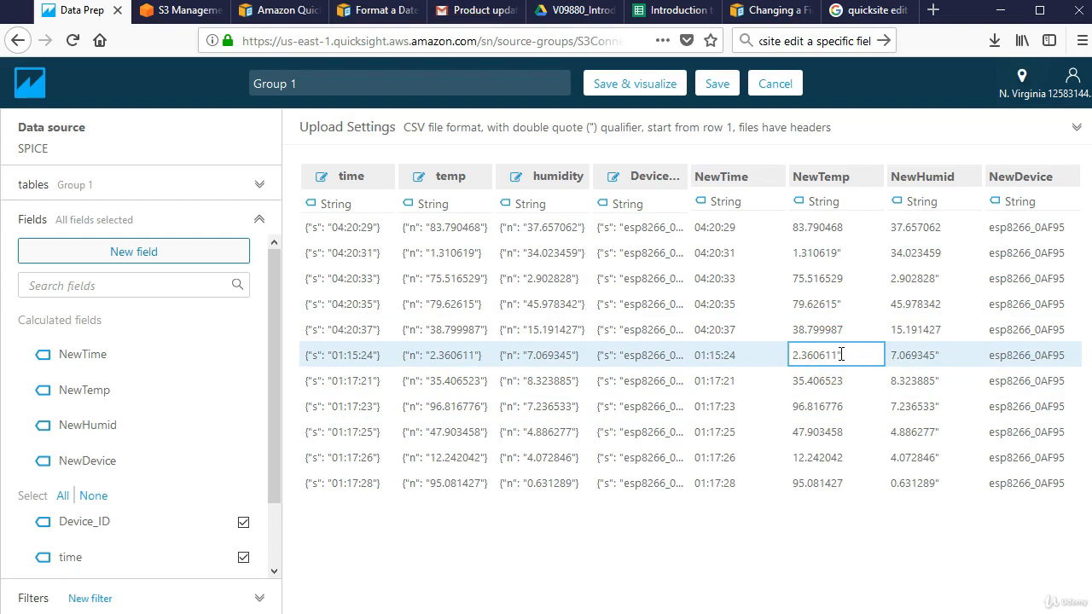
pyautogui.click(824, 357)
# - Create a calculated field named NewTemp2 with the formula left(NewTemp,8) and compare it with the NewTemp values
pyautogui.click(207, 253)
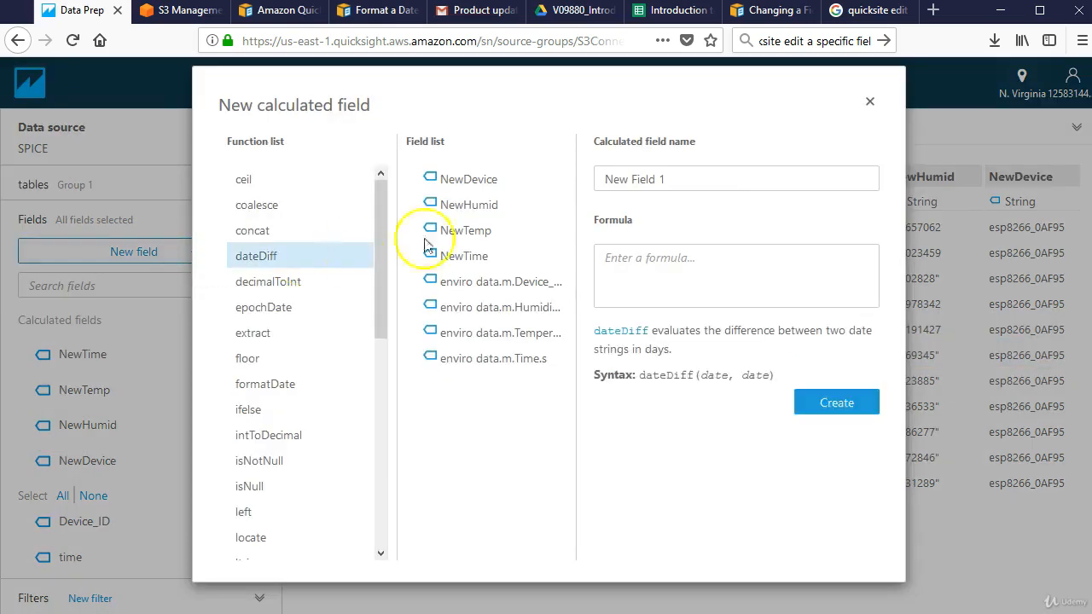
pyautogui.click(707, 176)
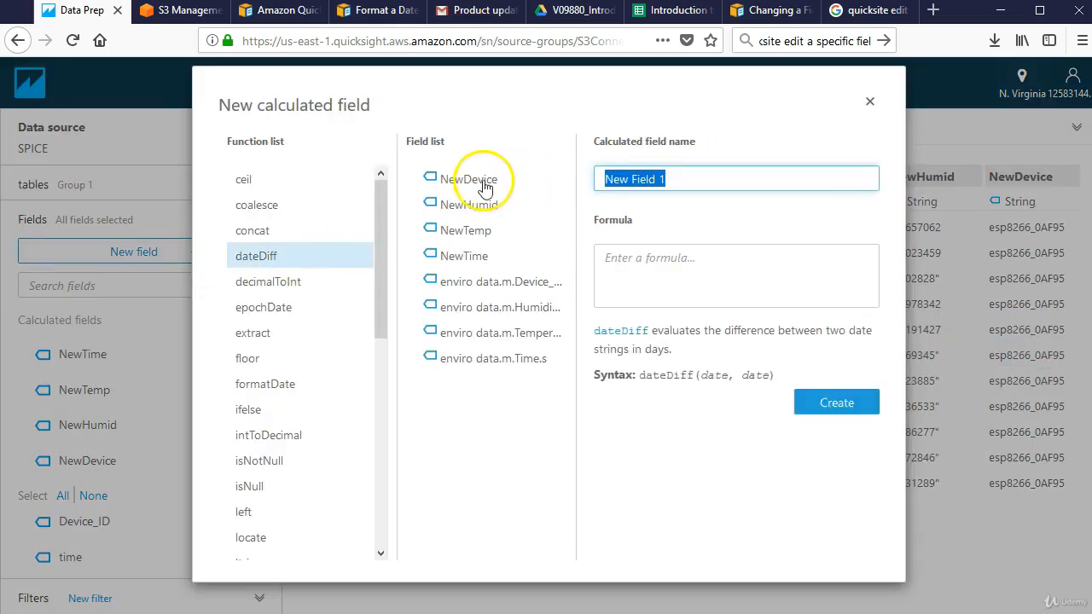
pyautogui.write('New')
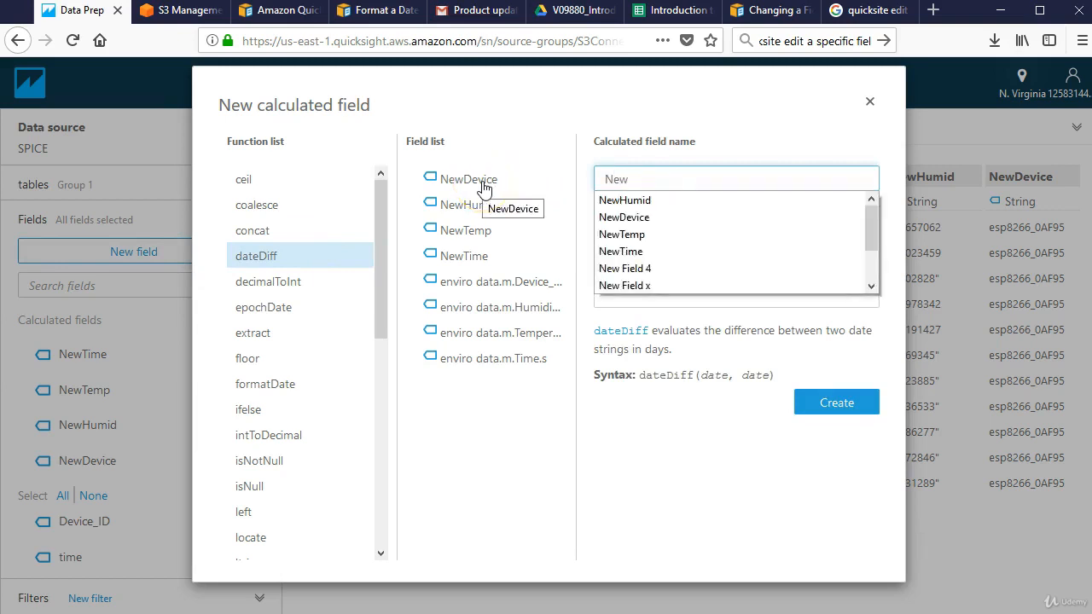
pyautogui.write('Temp2')
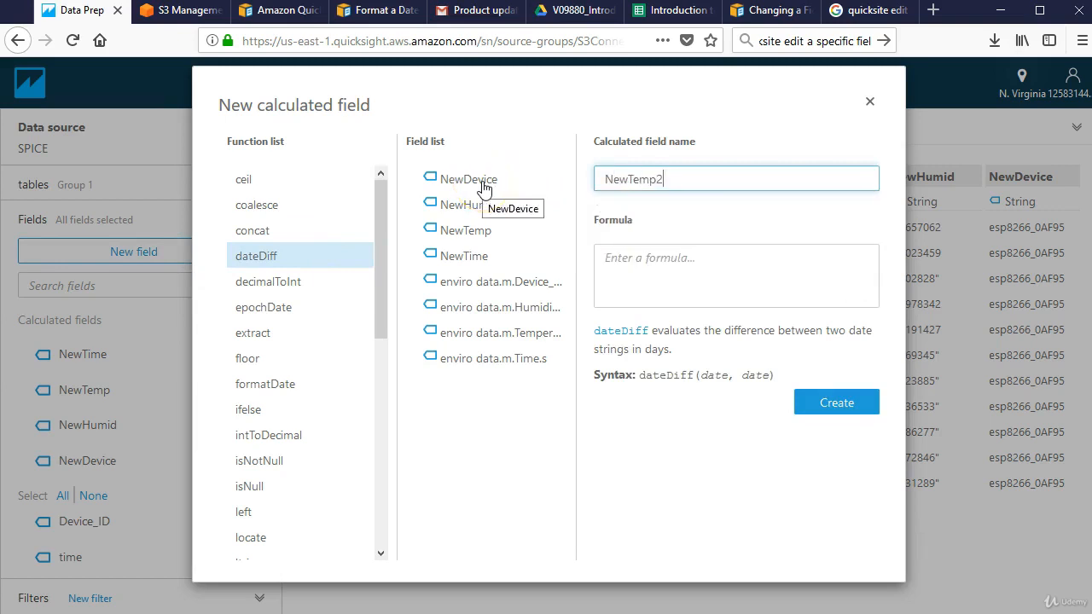
pyautogui.click(685, 270)
pyautogui.write('(wf')
pyautogui.press('BackSpace')
pyautogui.press('BackSpace')
pyautogui.write('eft(')
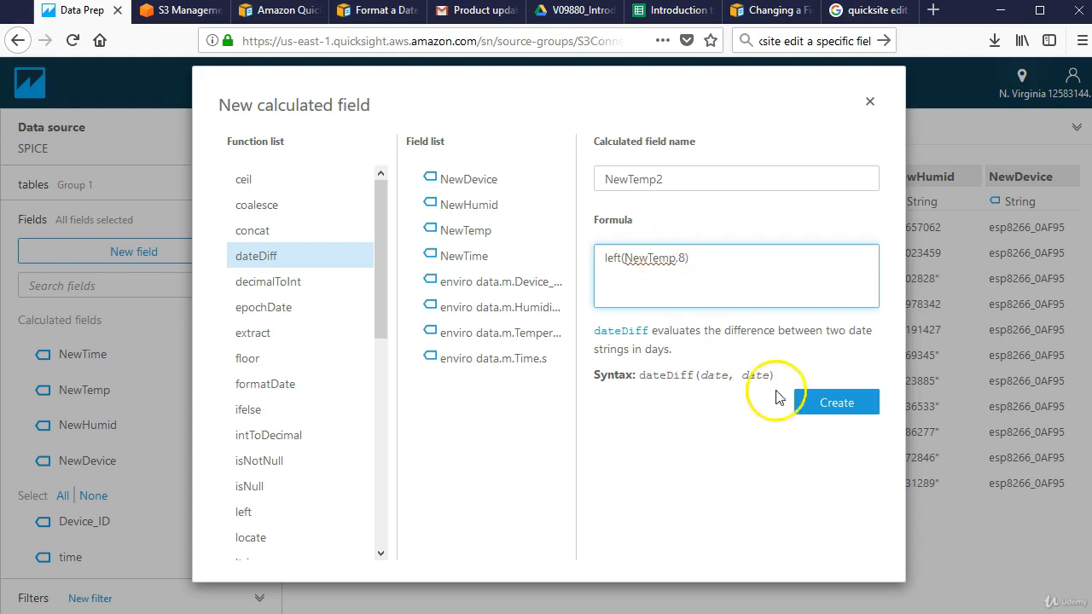
pyautogui.click(813, 401)
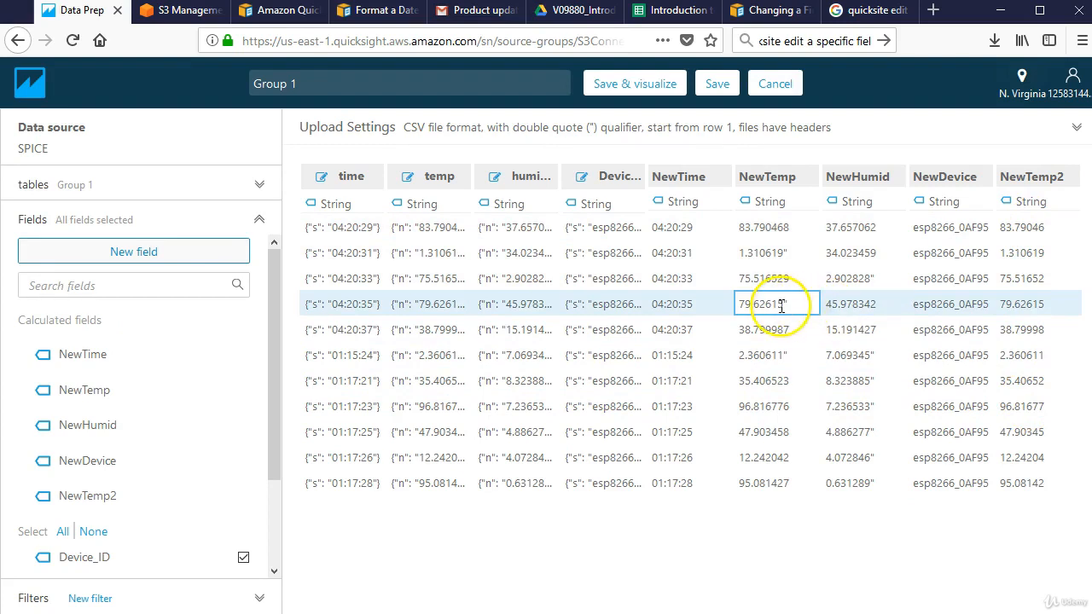
pyautogui.moveTo(789, 306); pyautogui.dragTo(781, 310)
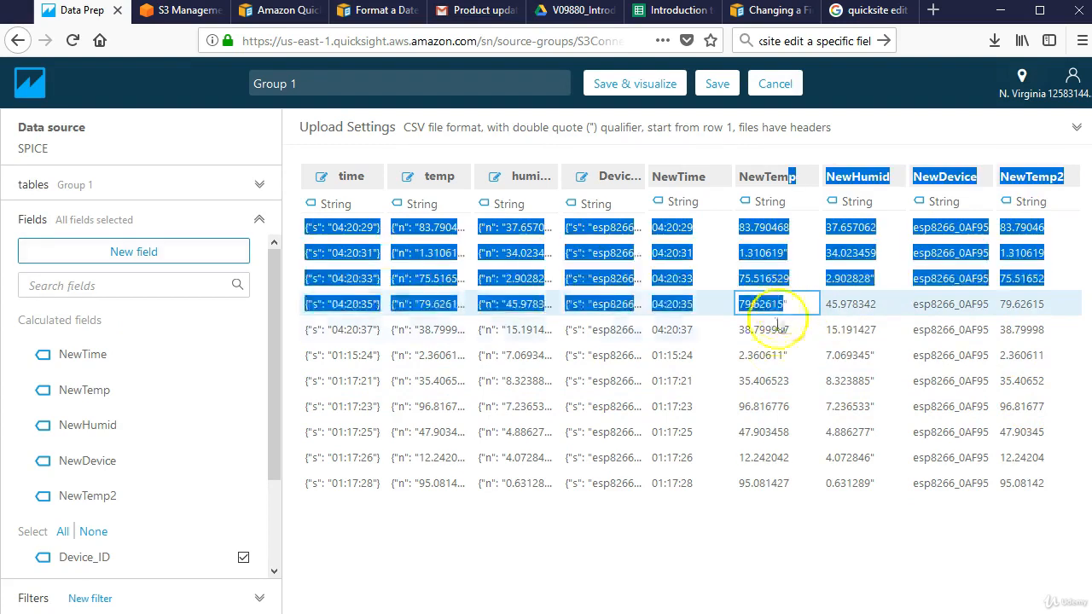
pyautogui.click(777, 351)
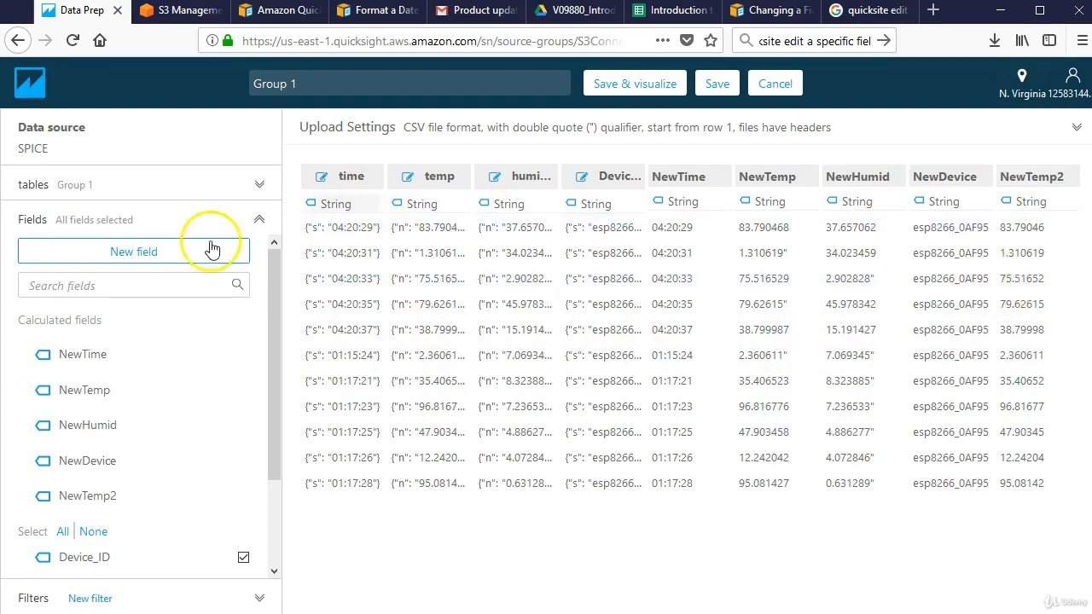
# - Create a calculated field named NewHumid2 with a left formula that keeps the first 8 characters of NewHumid
pyautogui.click(149, 262)
pyautogui.write('NewHumid2')
pyautogui.click(674, 265)
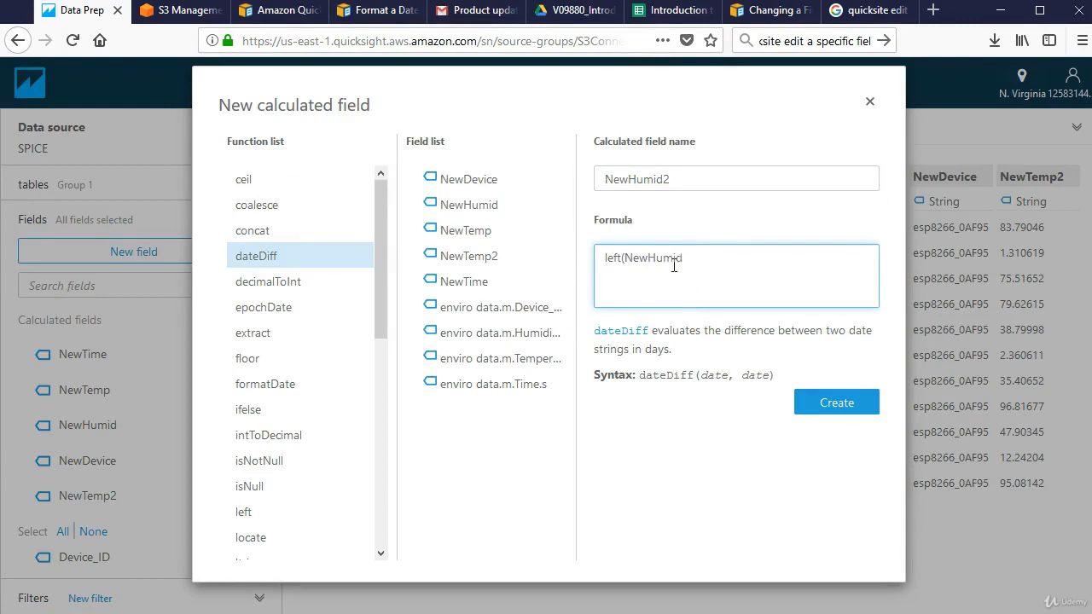
pyautogui.click(836, 402)
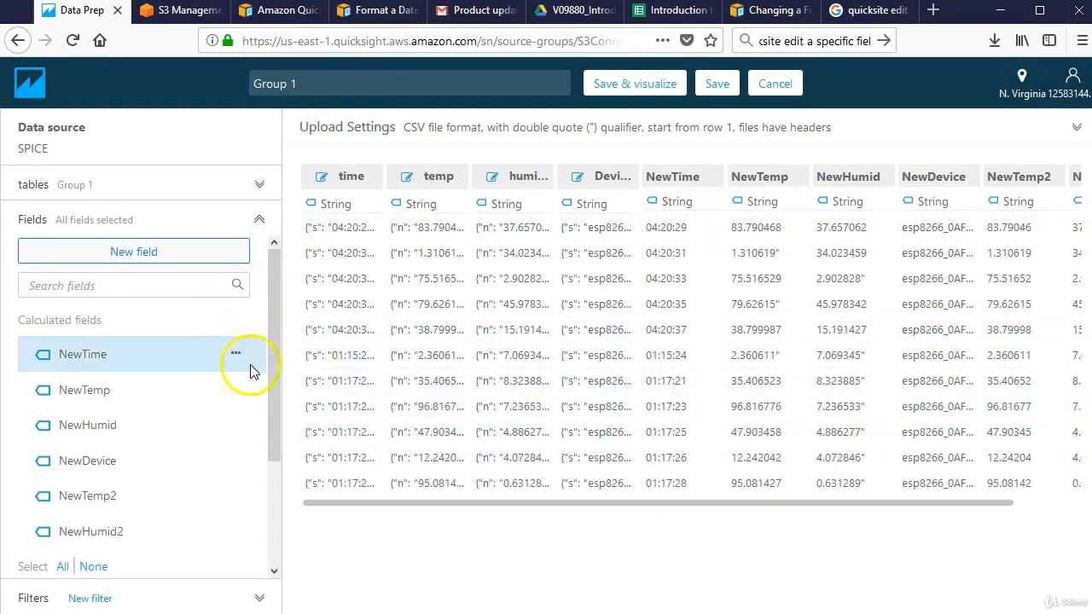
# - Exclude the original Device_ID, time, humidity and temp fields from the data set, keeping only the calculated fields
pyautogui.moveTo(271, 367); pyautogui.dragTo(263, 463)
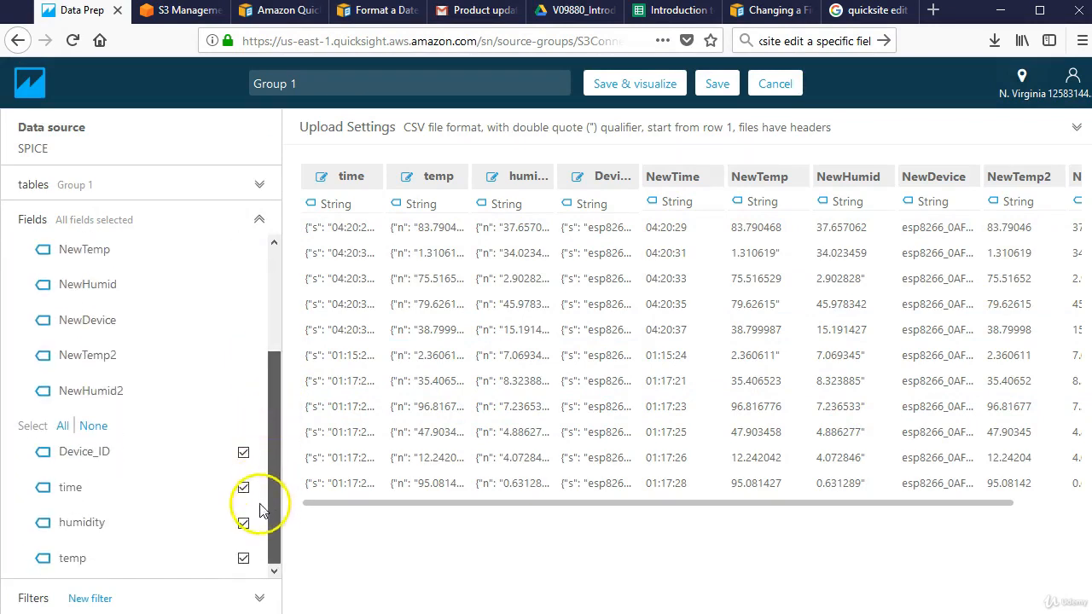
pyautogui.click(243, 452)
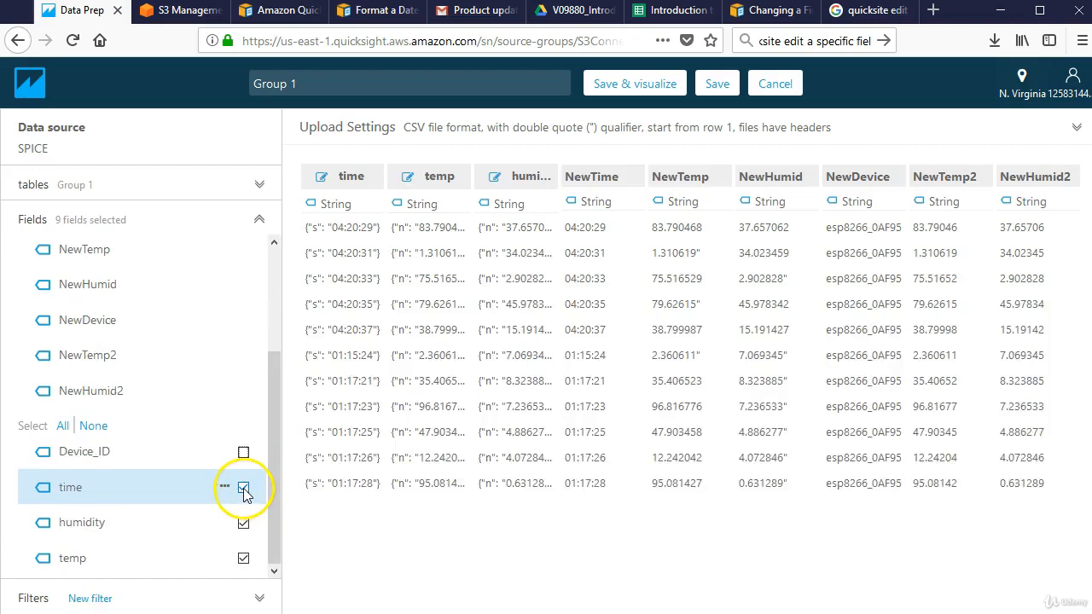
pyautogui.click(244, 492)
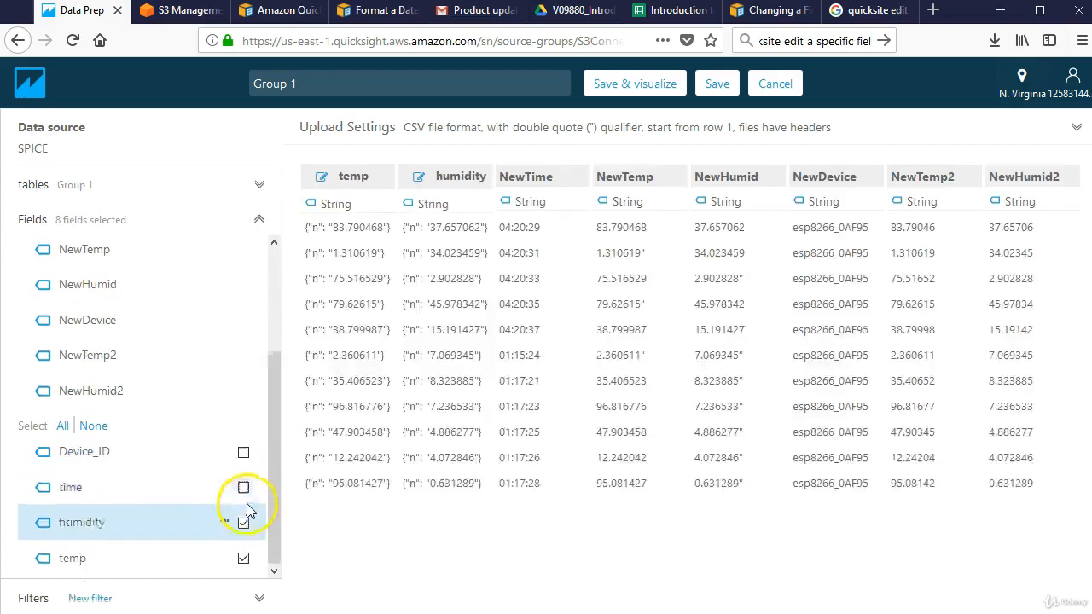
pyautogui.click(244, 523)
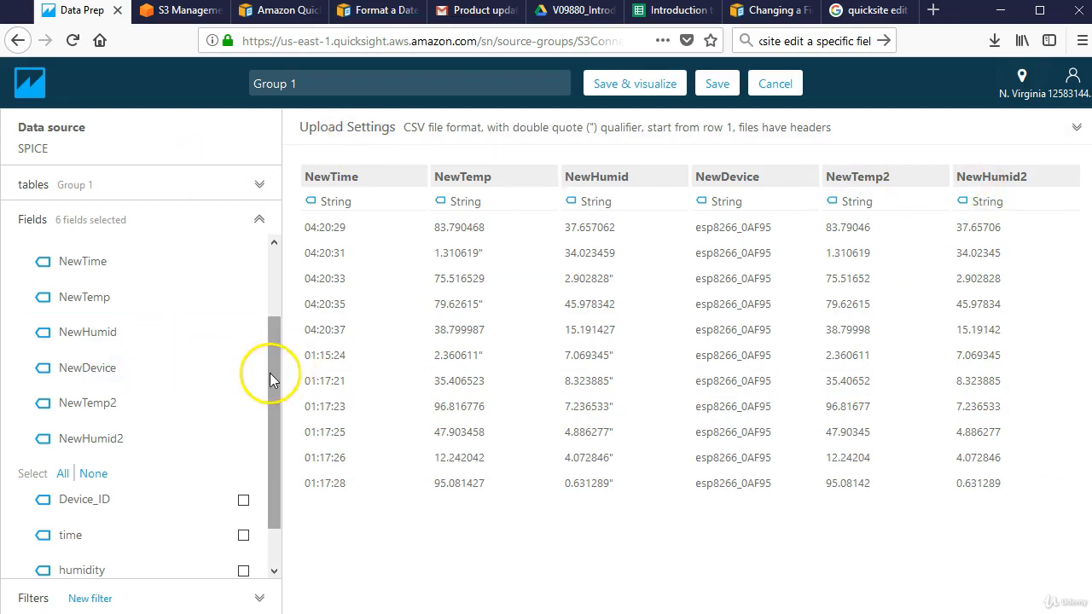
# - Create a calculated field named NewTemp3 with the formula parseDecimal(NewTemp2)
pyautogui.moveTo(271, 375); pyautogui.dragTo(269, 239)
pyautogui.click(133, 252)
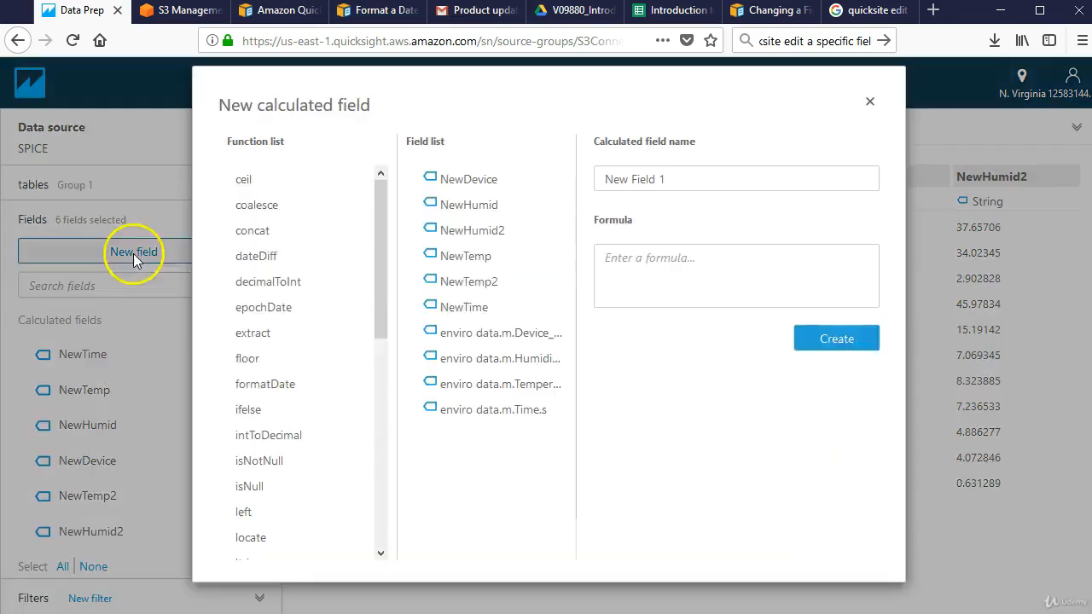
pyautogui.click(609, 178)
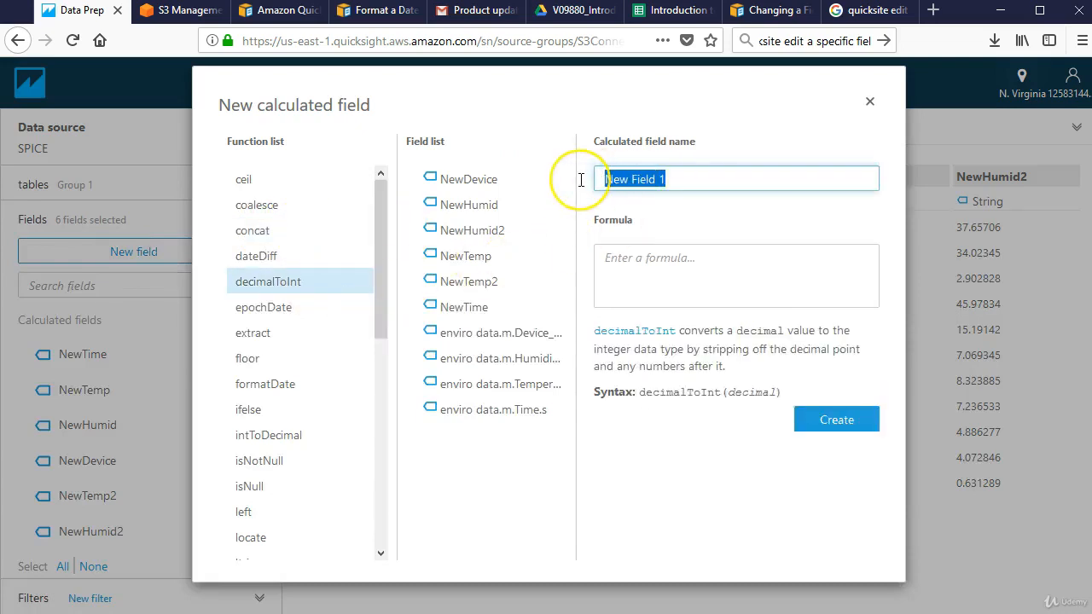
pyautogui.write('NewTemp3')
pyautogui.click(653, 276)
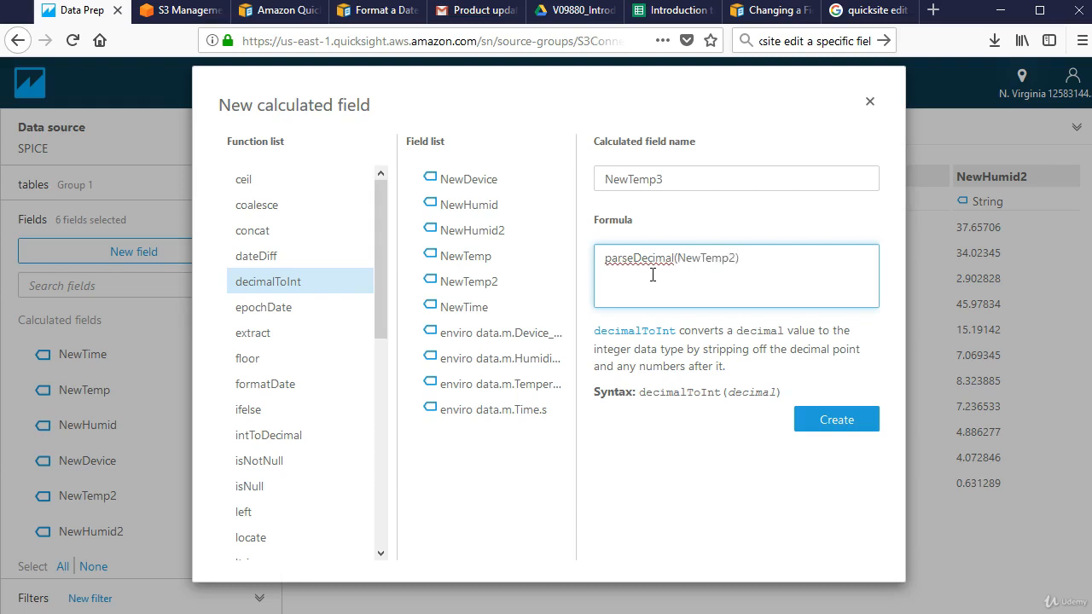
pyautogui.click(811, 420)
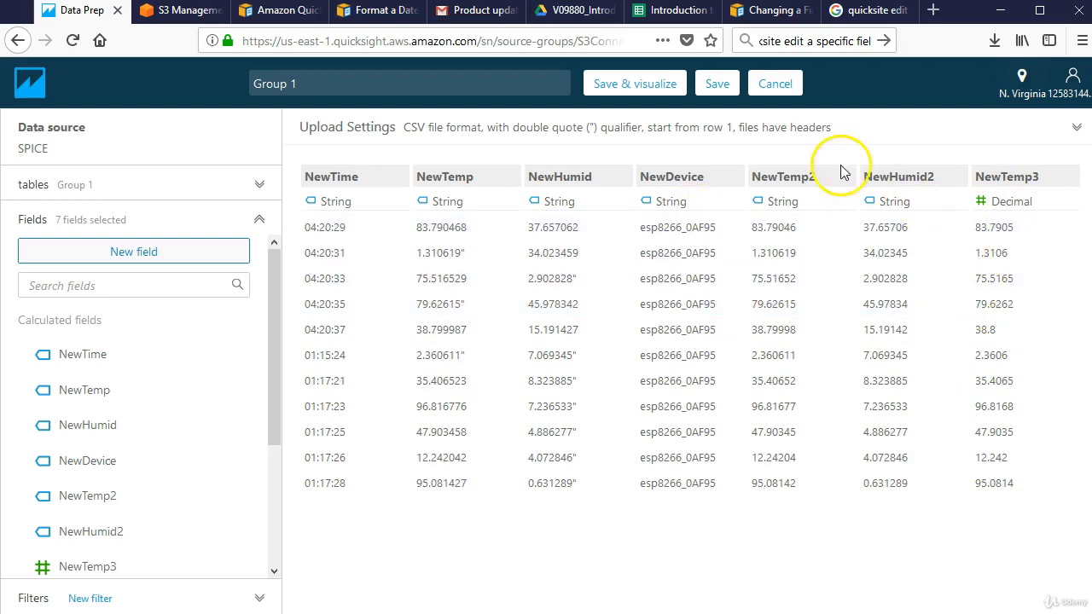
# - Create a calculated field named NewHumidity3 with the formula parseDecimal(NewHumid2)
pyautogui.click(145, 256)
pyautogui.write('NewHumidity3')
pyautogui.click(637, 280)
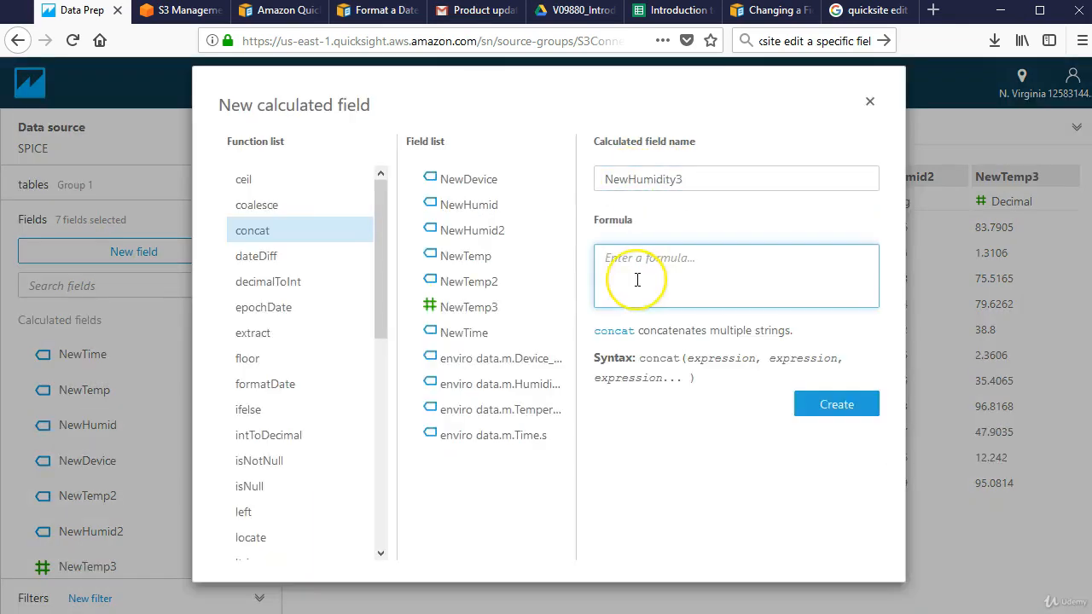
pyautogui.write('parseDecimal(newHumid2')
pyautogui.click(816, 408)
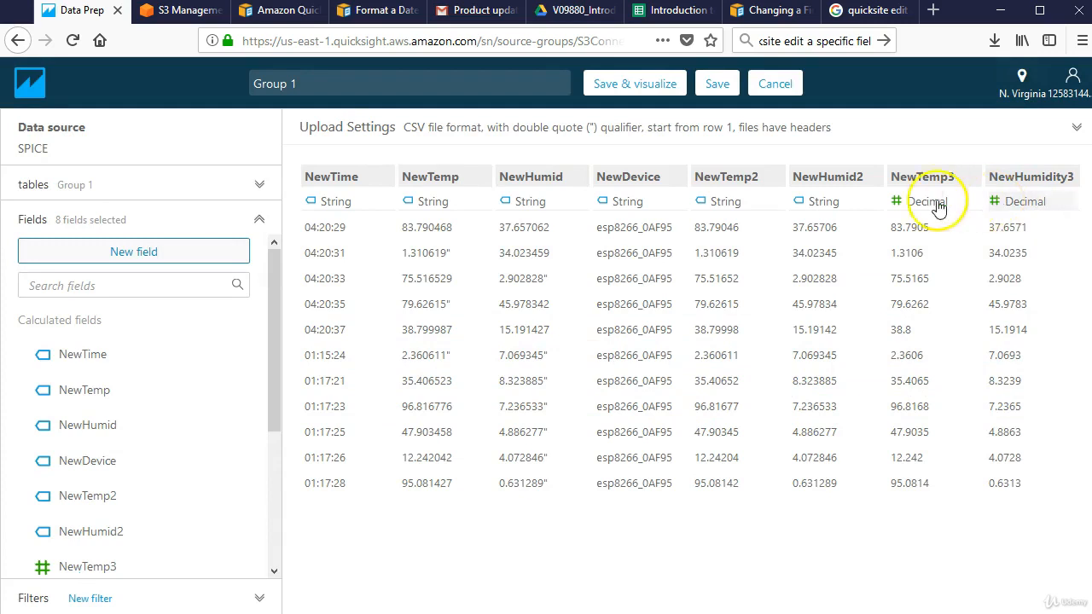
pyautogui.click(882, 226)
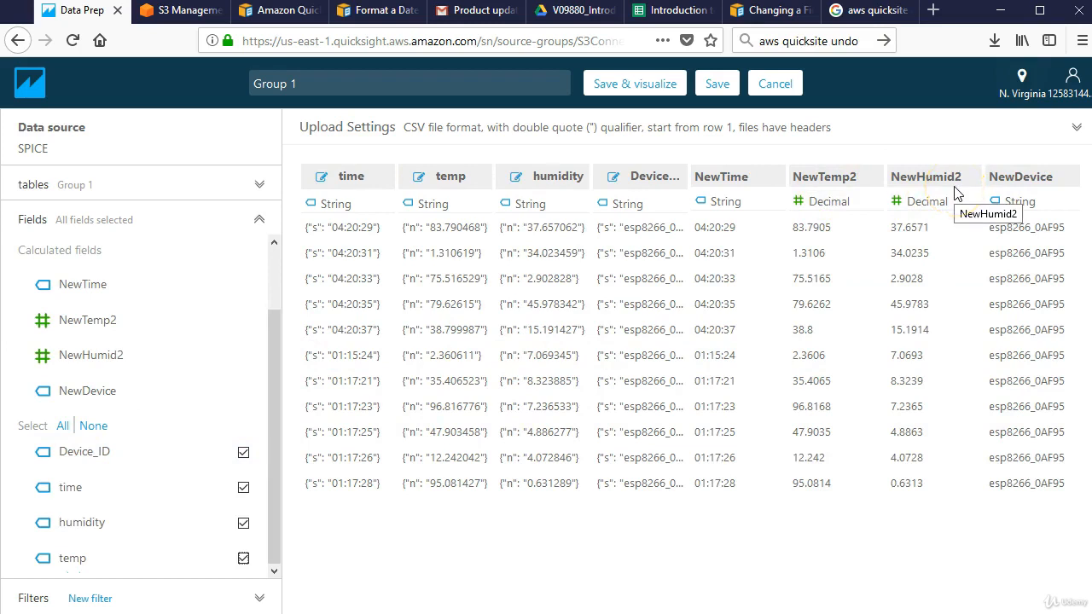
# - Deselect the source fields Device_ID, time, humidity and temp so only NewTime, NewTemp2, NewHumid2 and NewDevice stay in the data set
pyautogui.click(243, 455)
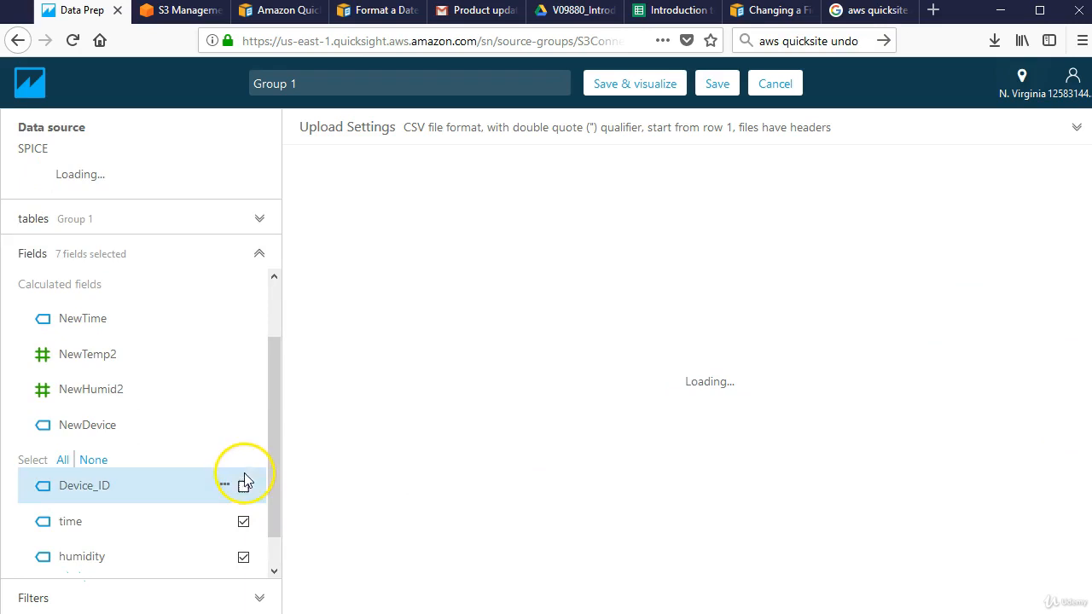
pyautogui.click(244, 419)
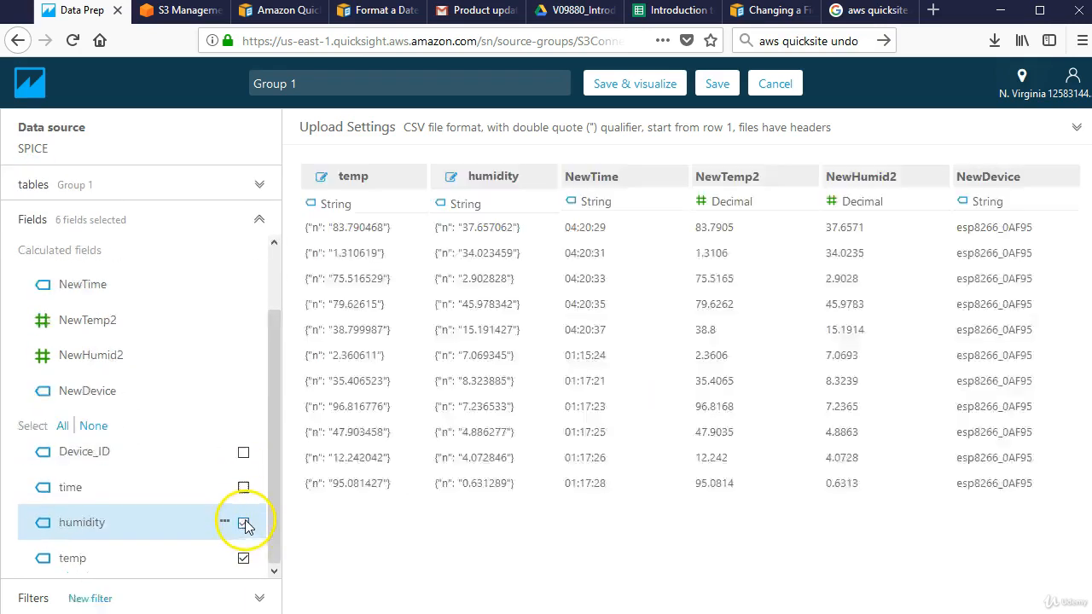
pyautogui.click(244, 453)
pyautogui.click(244, 487)
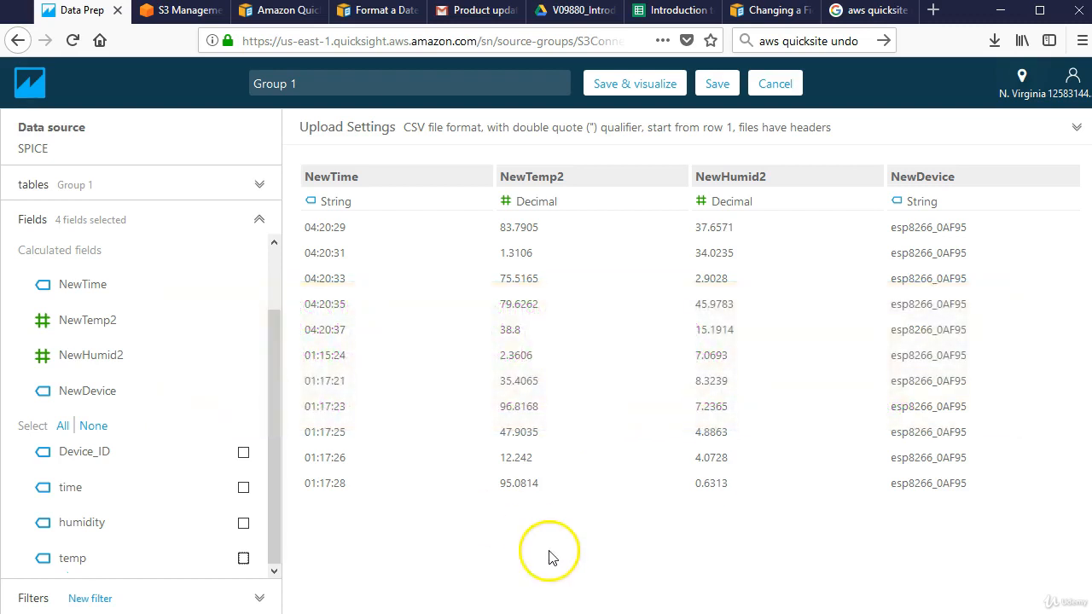
pyautogui.click(794, 384)
pyautogui.click(540, 380)
pyautogui.click(468, 432)
pyautogui.click(459, 460)
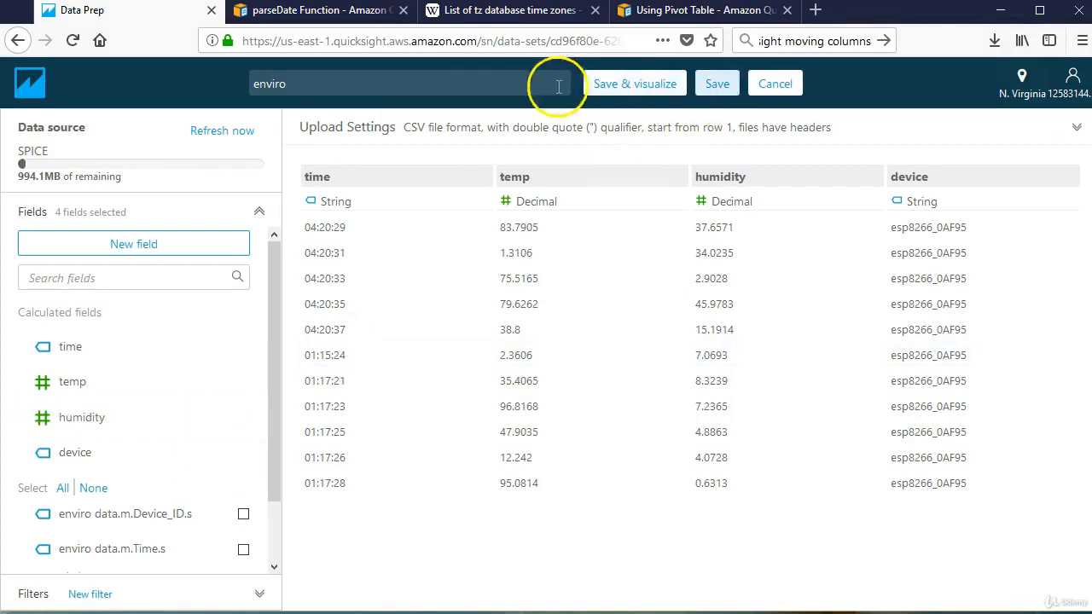
# - Rename the enviro data set to enviroMENTAL and save it
pyautogui.click(423, 81)
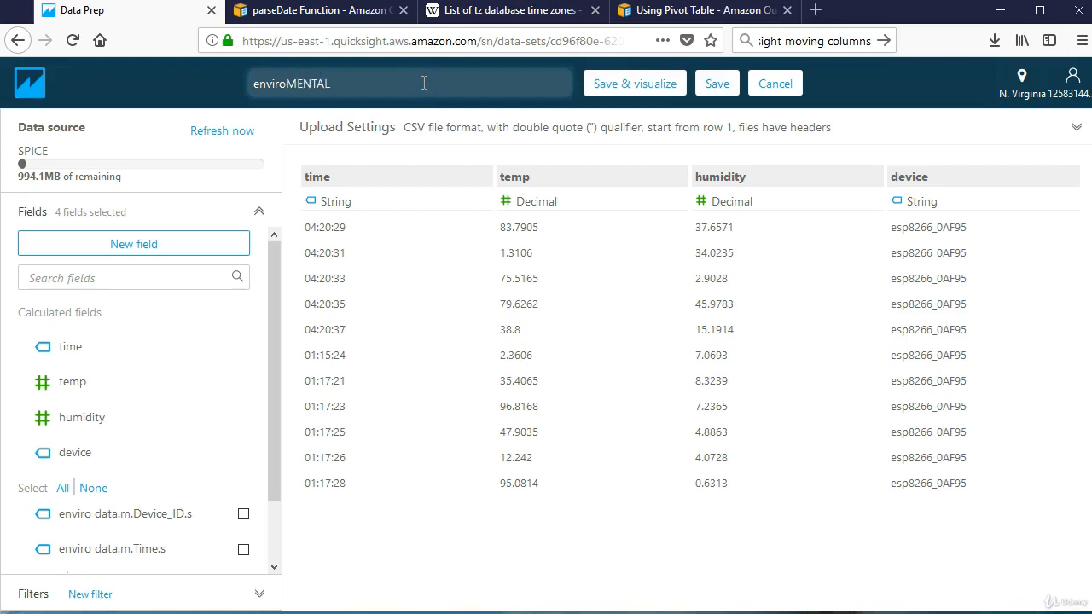
pyautogui.click(716, 85)
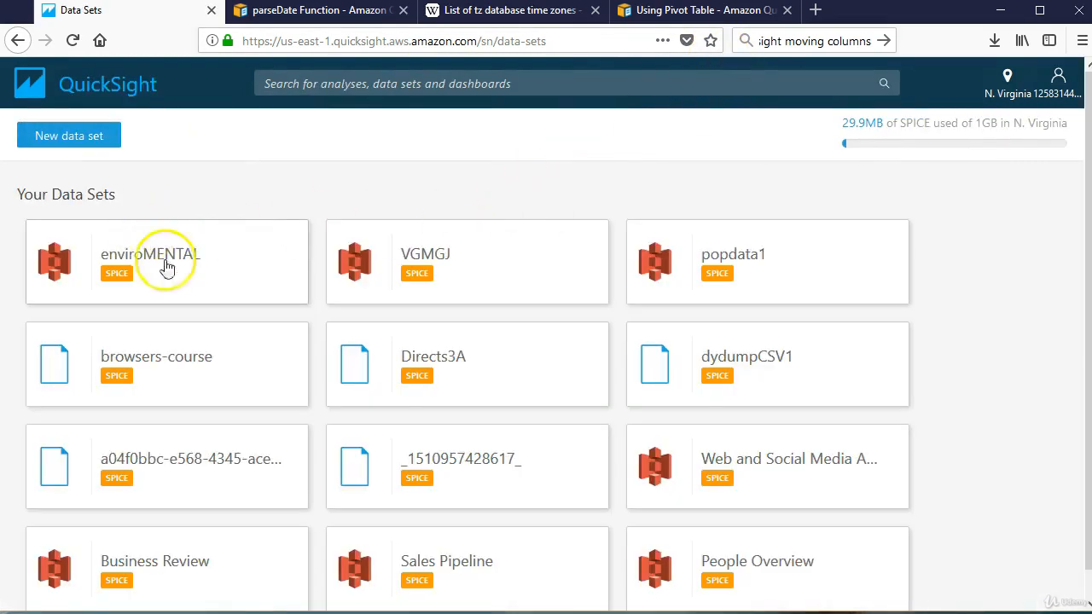
# - Reopen the enviroMENTAL data set for editing and examine the values and data type of its time column
pyautogui.click(166, 267)
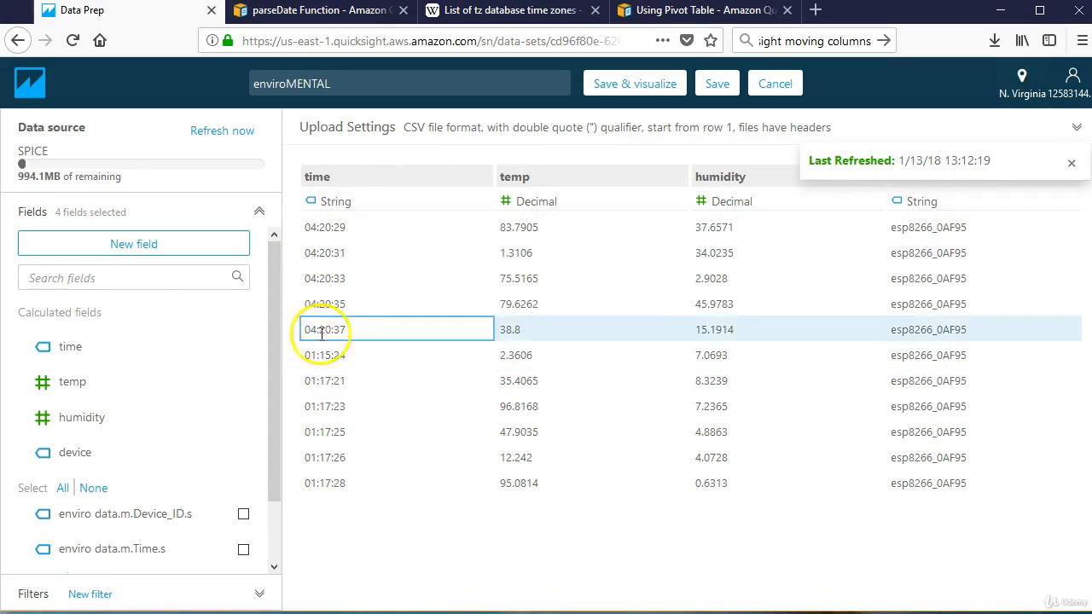
pyautogui.click(356, 210)
pyautogui.click(396, 238)
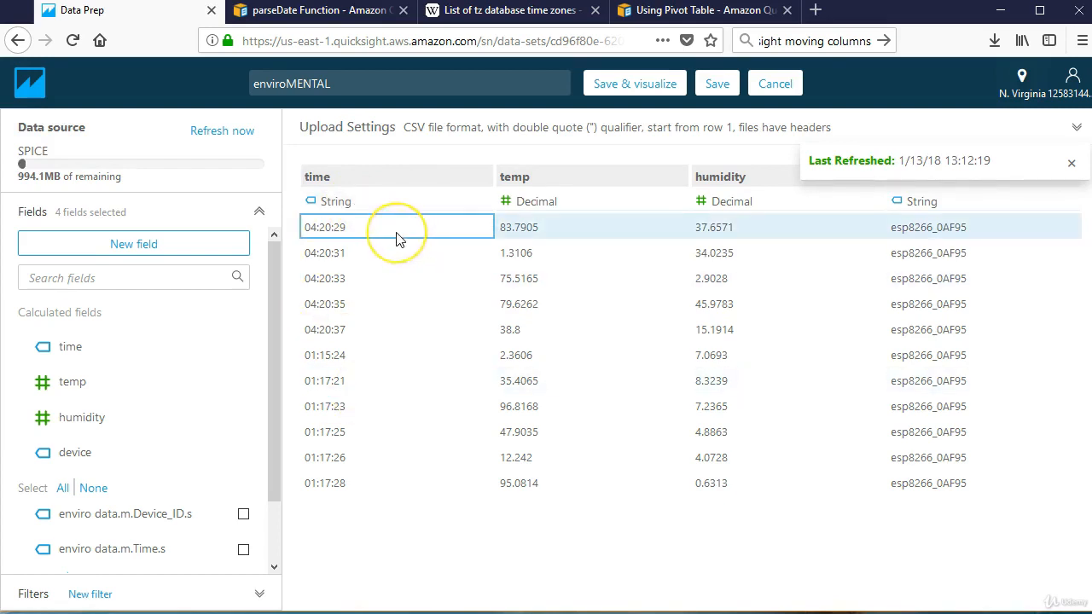
pyautogui.click(396, 238)
pyautogui.click(458, 521)
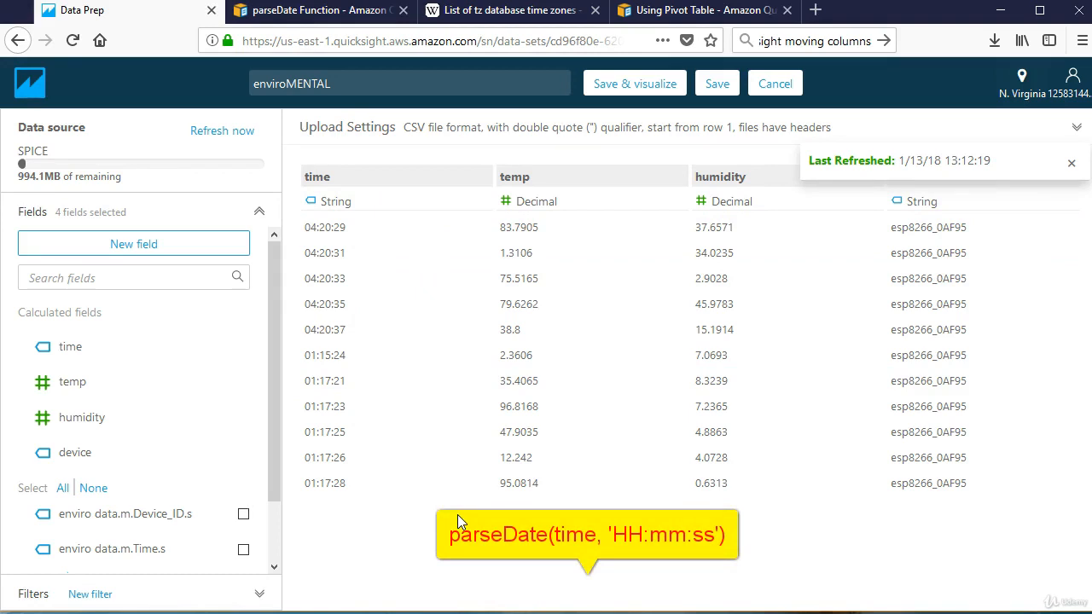
pyautogui.click(426, 484)
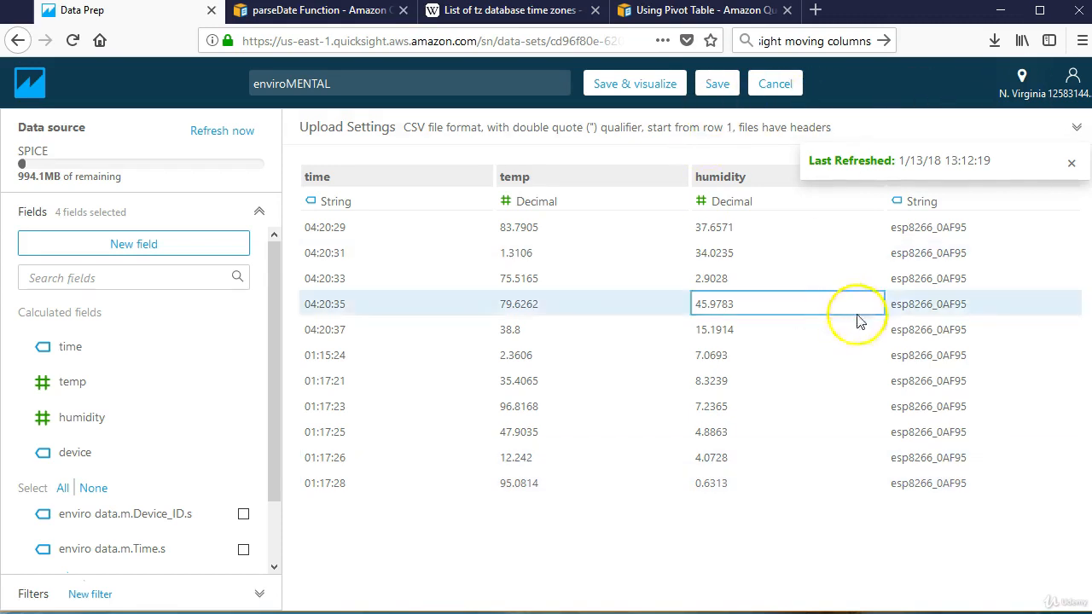
# - Dismiss the refresh notice and review the data set's upload settings, including the available file formats
pyautogui.click(1070, 163)
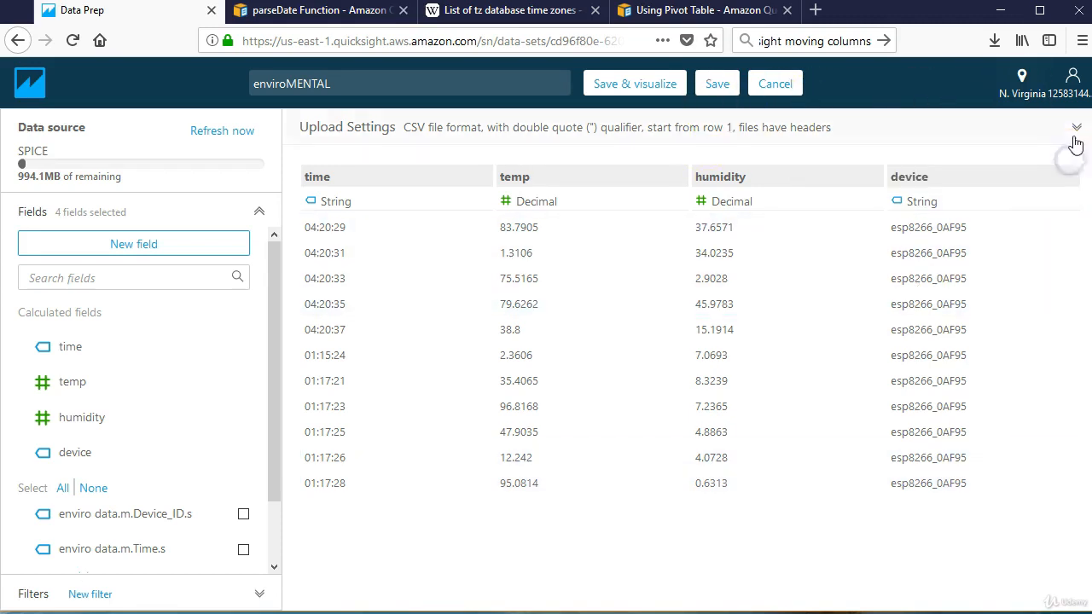
pyautogui.click(1076, 130)
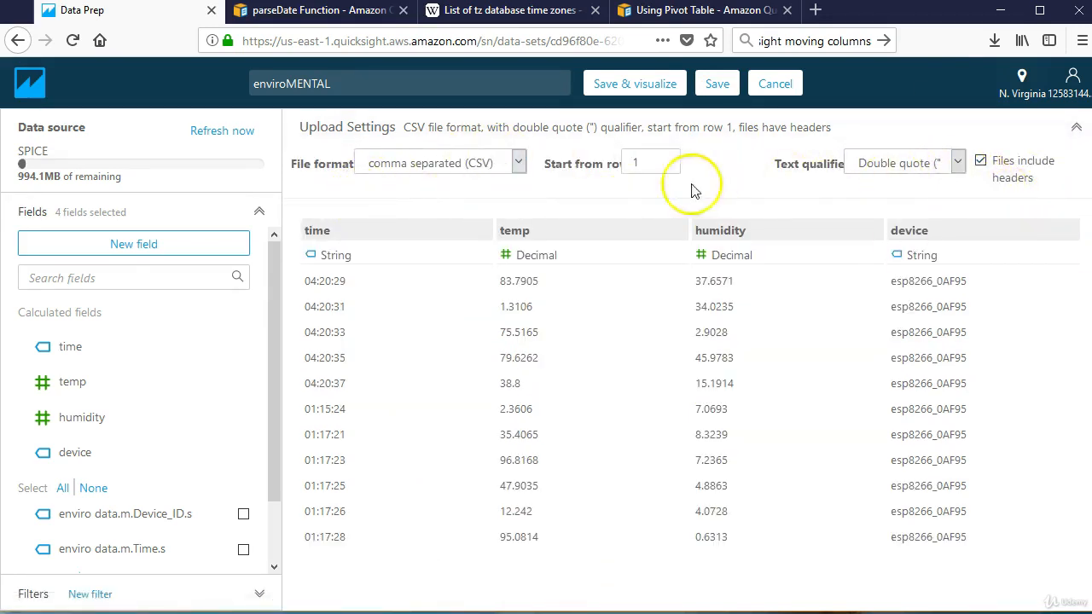
pyautogui.click(517, 165)
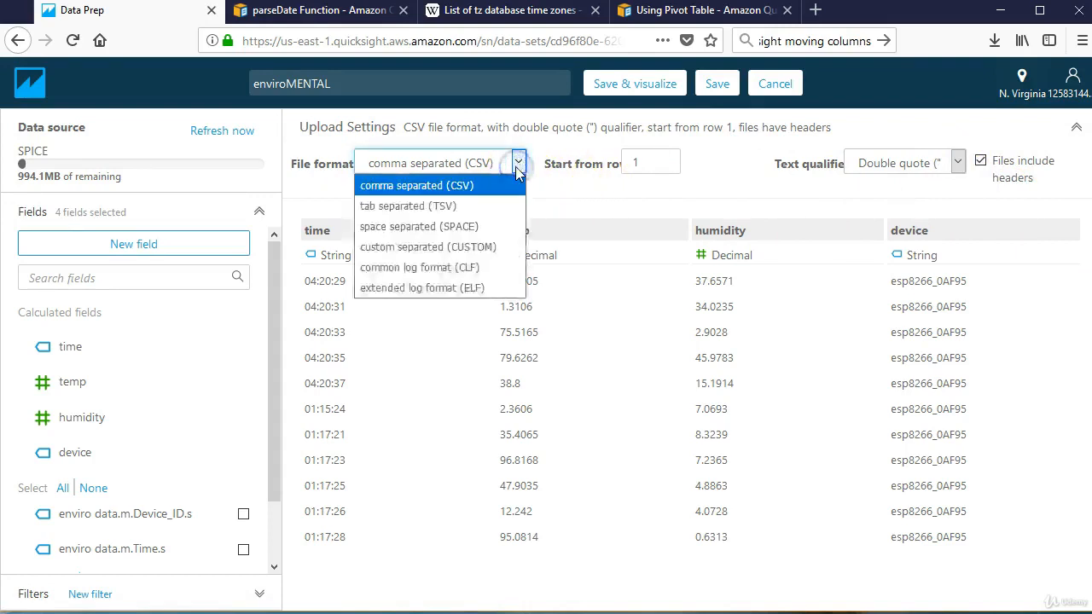
pyautogui.click(516, 164)
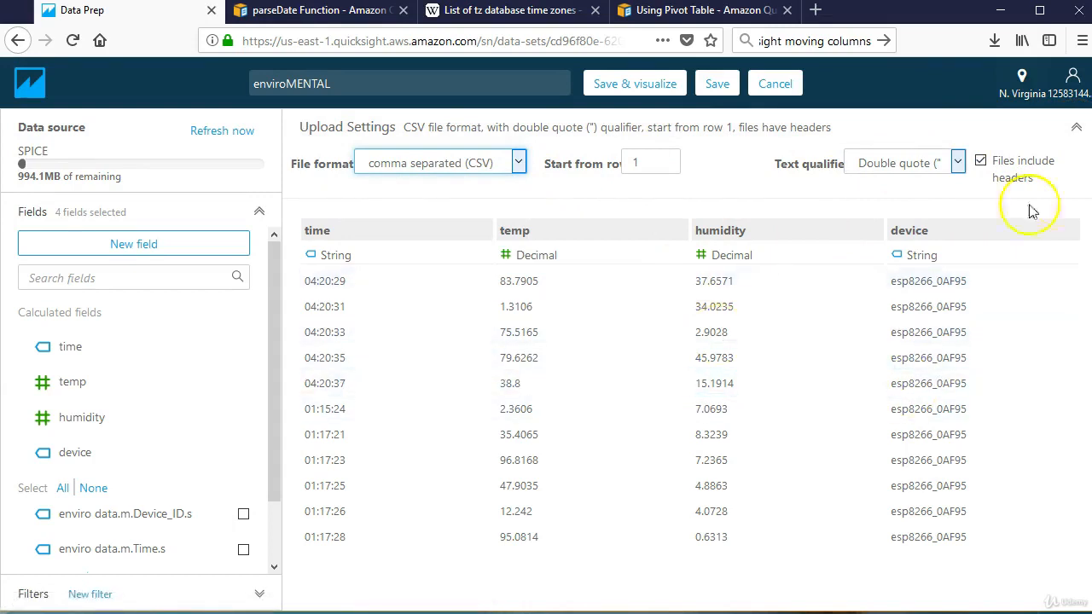
pyautogui.click(1073, 127)
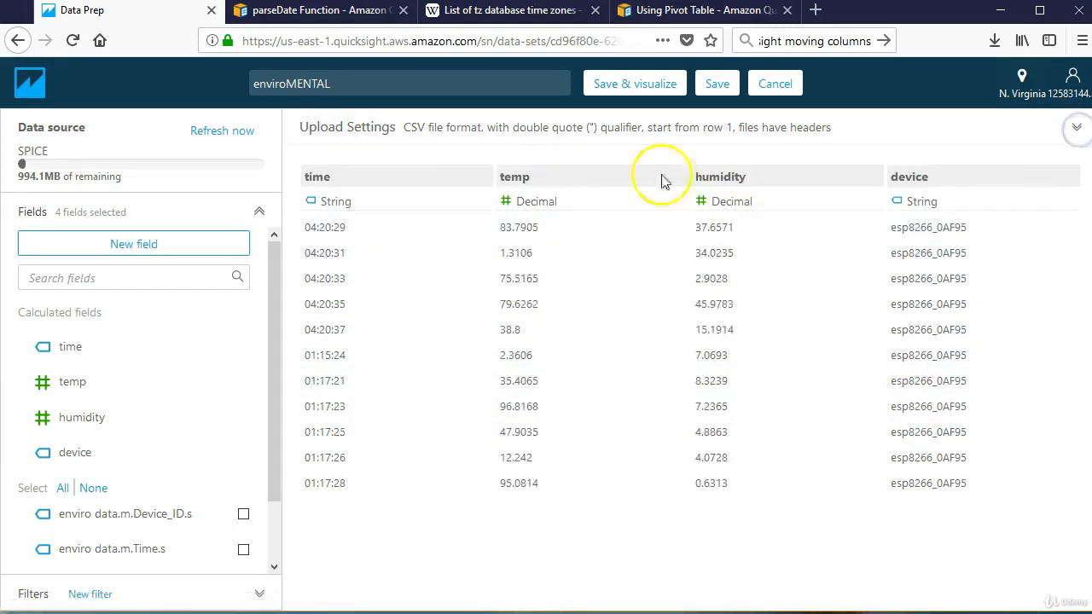
# - Save and visualize the enviroMENTAL data set, choosing a line chart as the visual type in its analysis
pyautogui.click(624, 92)
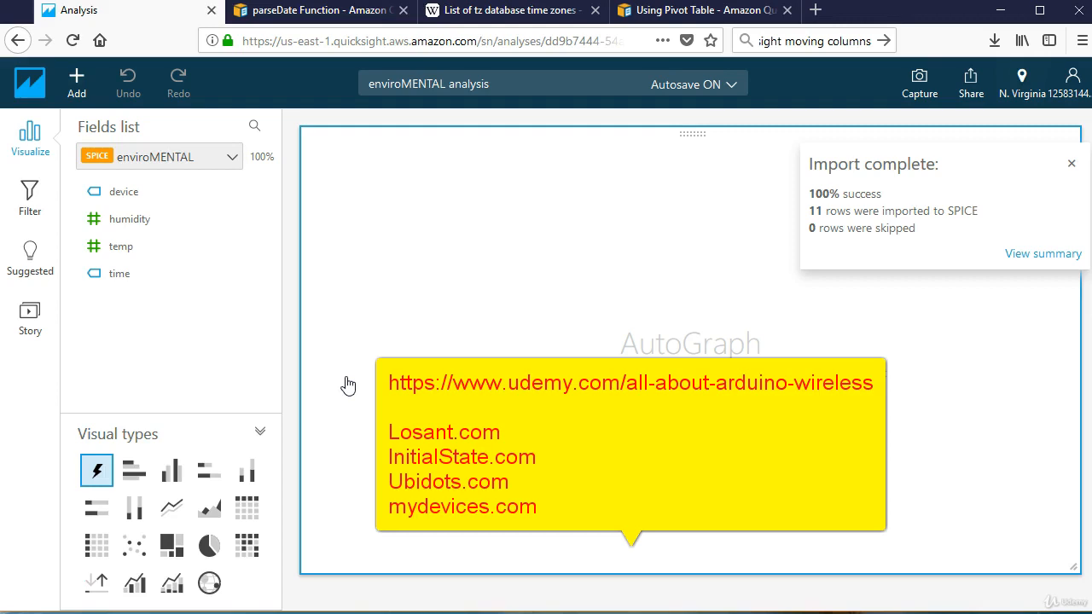
pyautogui.click(168, 510)
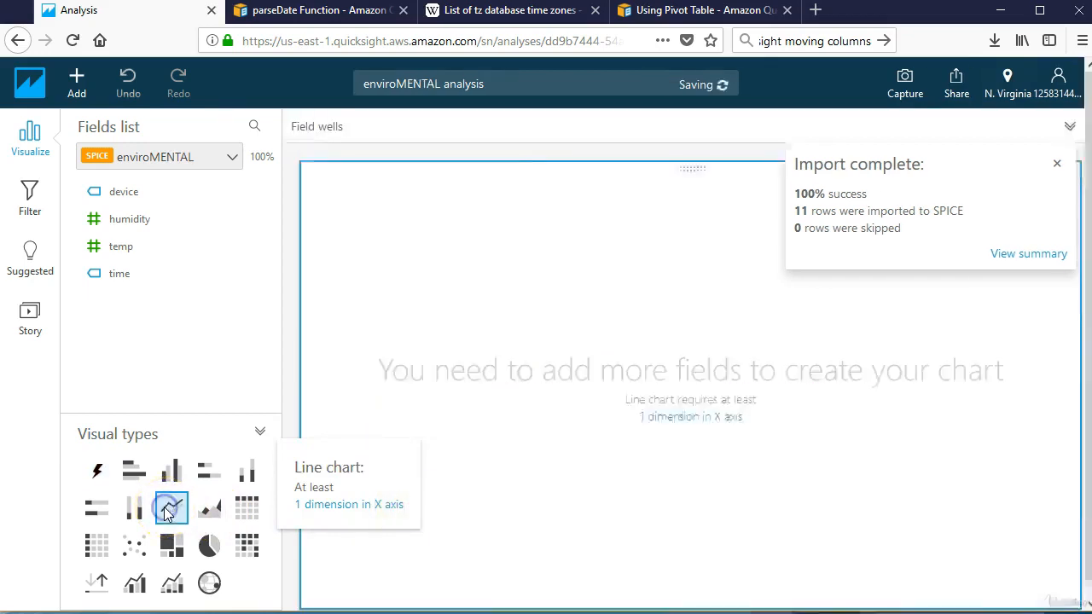
pyautogui.click(1059, 164)
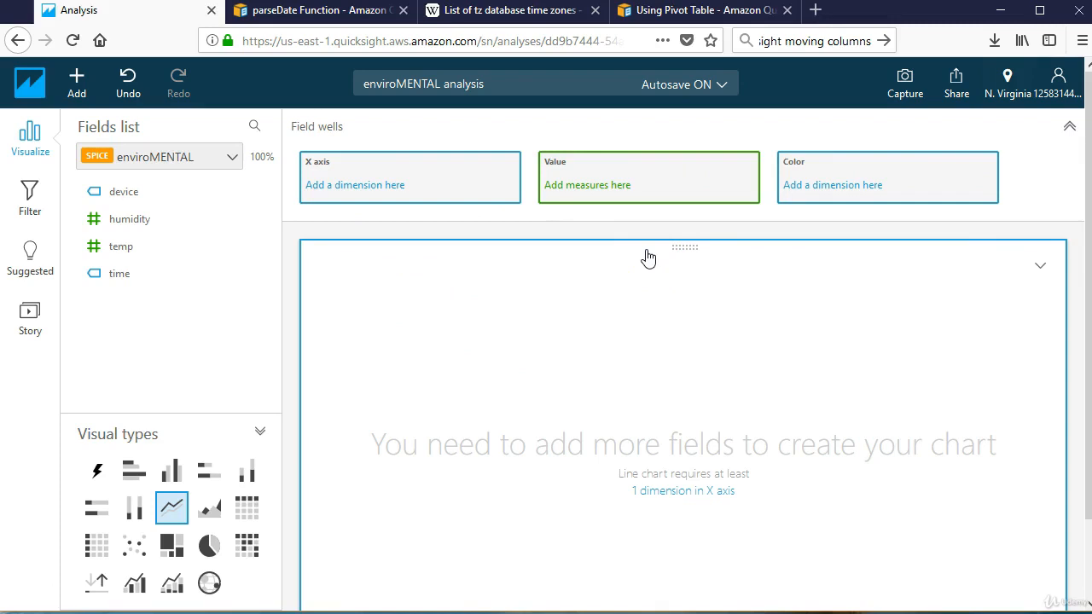
# - Assign time to the line chart's X axis and temp to its Value well
pyautogui.click(329, 184)
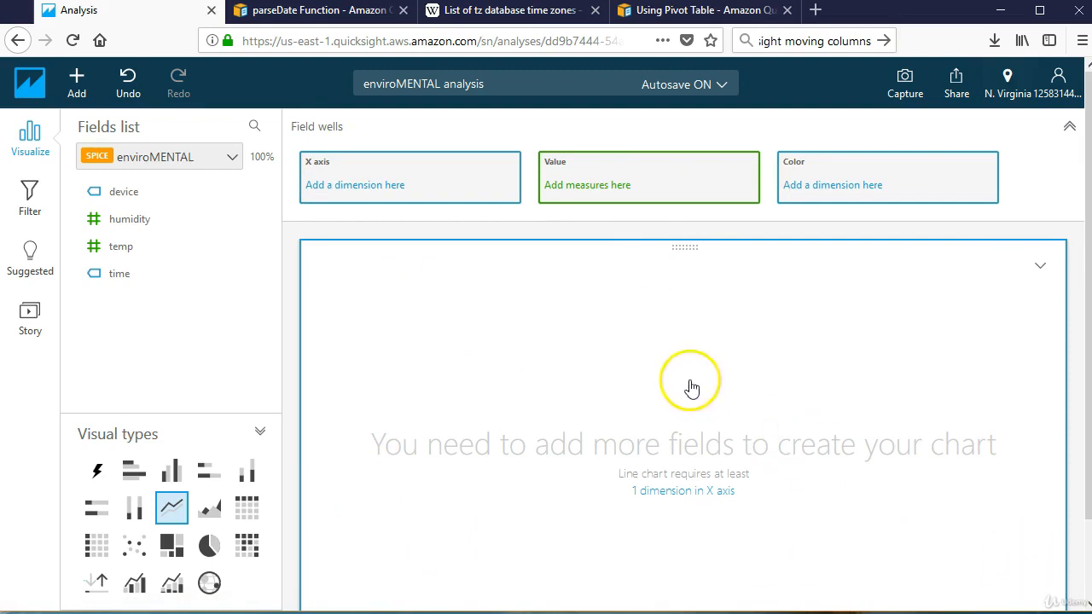
pyautogui.moveTo(124, 281); pyautogui.dragTo(379, 180)
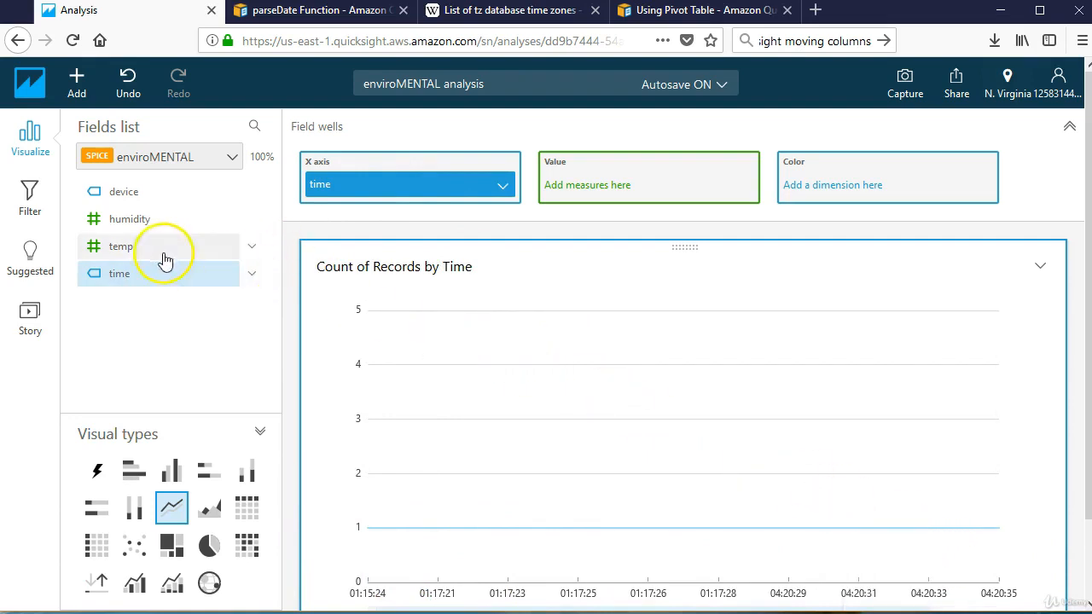
pyautogui.moveTo(121, 249); pyautogui.dragTo(597, 186)
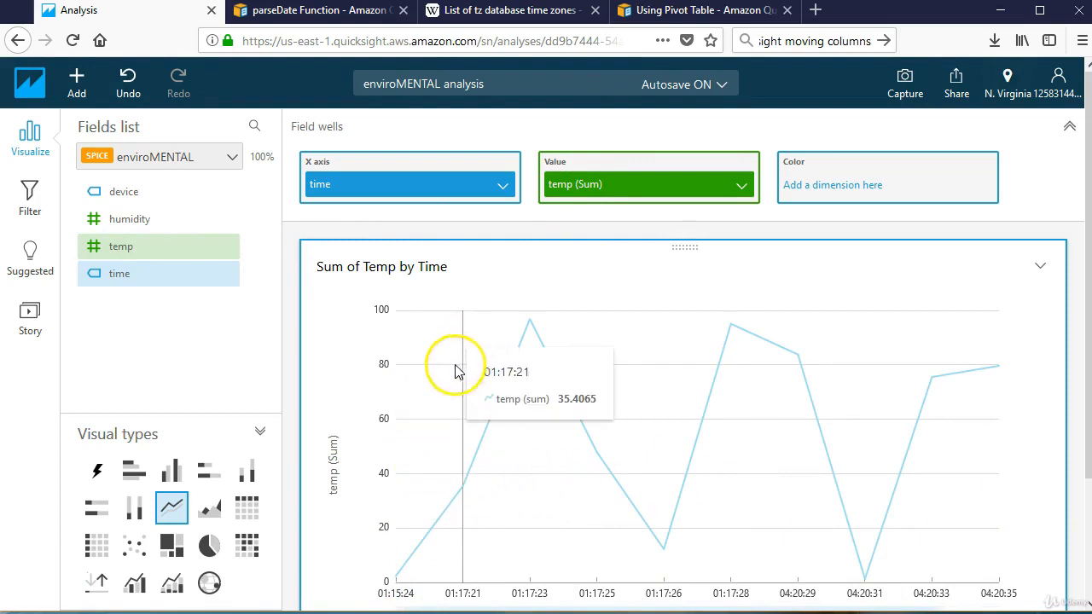
# - Inspect the plotted temp points and add humidity as a second value on the line chart
pyautogui.click(511, 424)
pyautogui.click(458, 335)
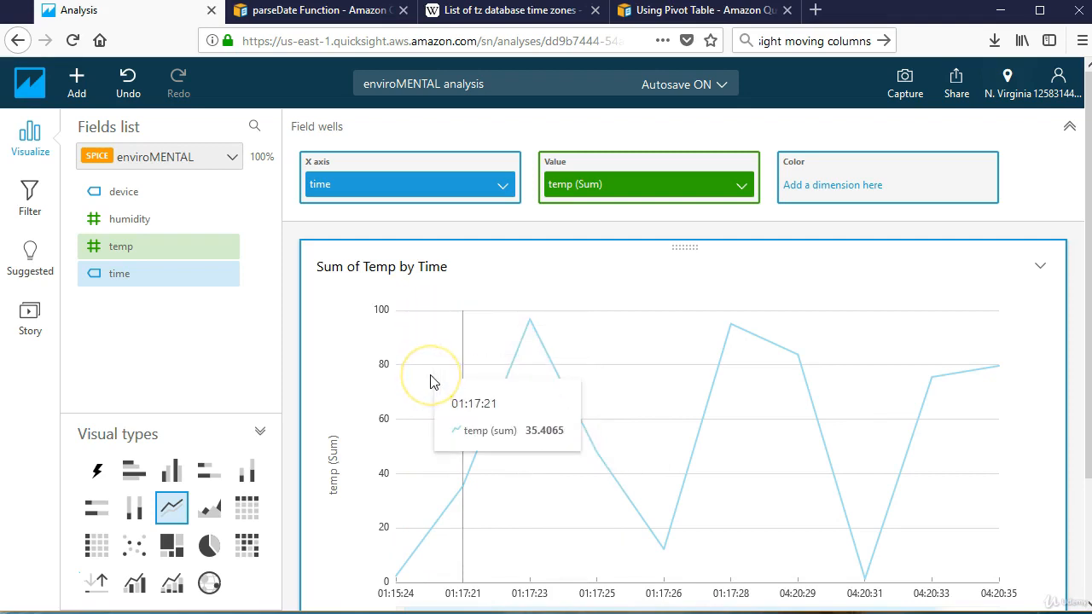
pyautogui.click(452, 401)
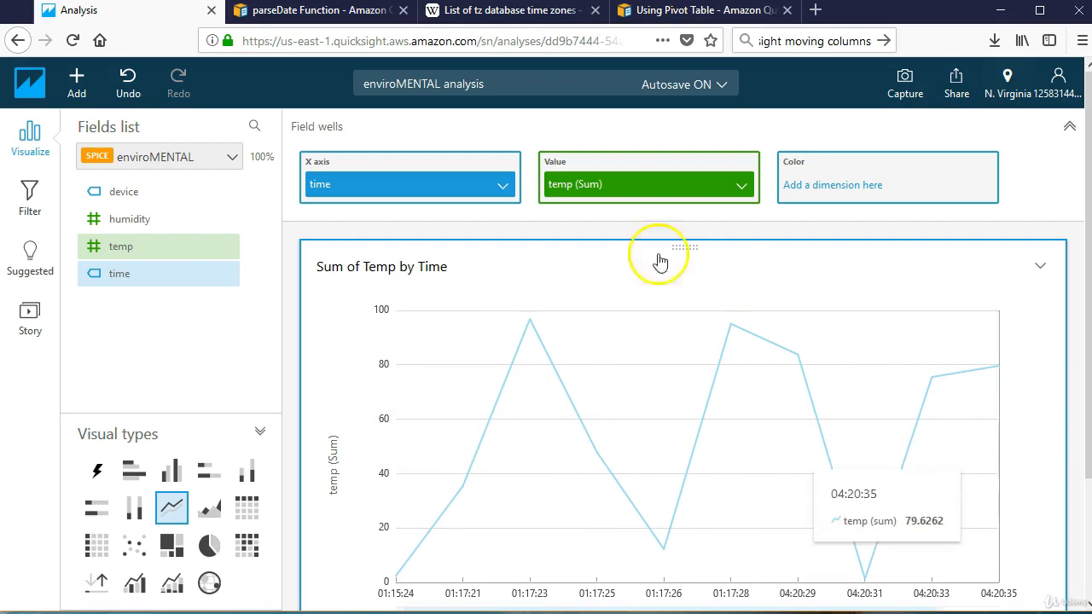
pyautogui.moveTo(642, 355)
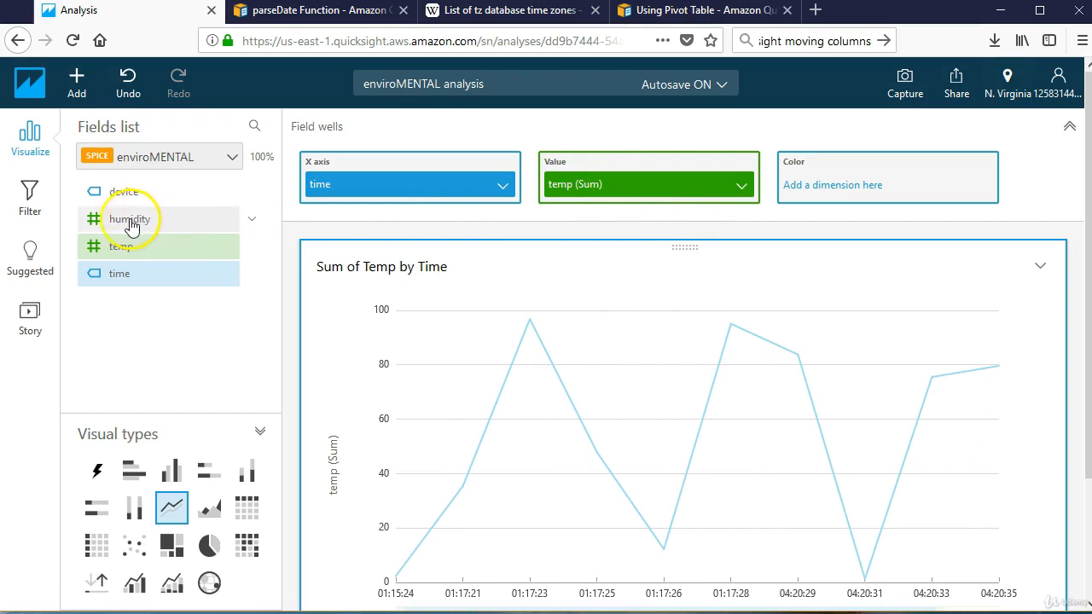
pyautogui.moveTo(129, 226); pyautogui.dragTo(628, 164)
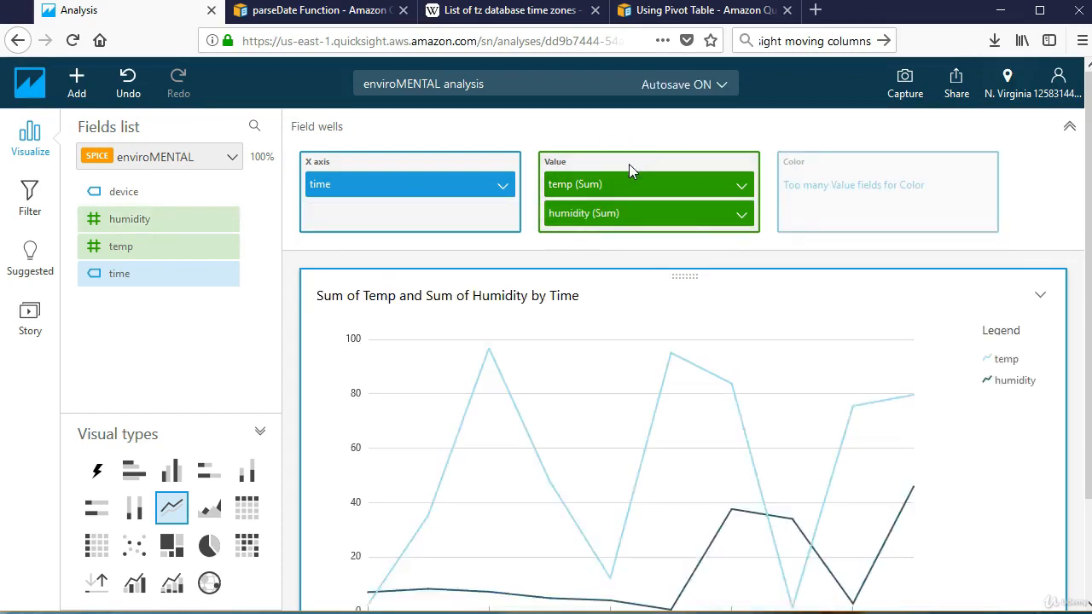